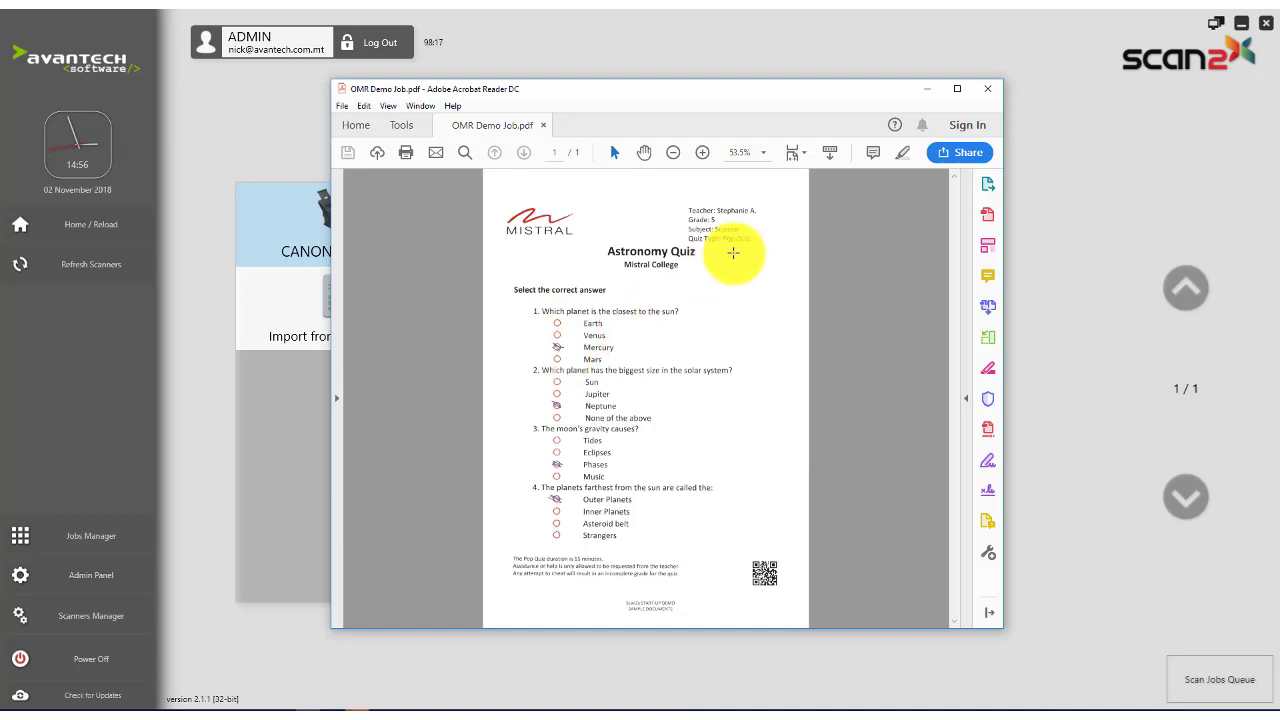
# Create a new active scan job named "OMR demo job" with a sorting value of 0.
pyautogui.click(928, 89)
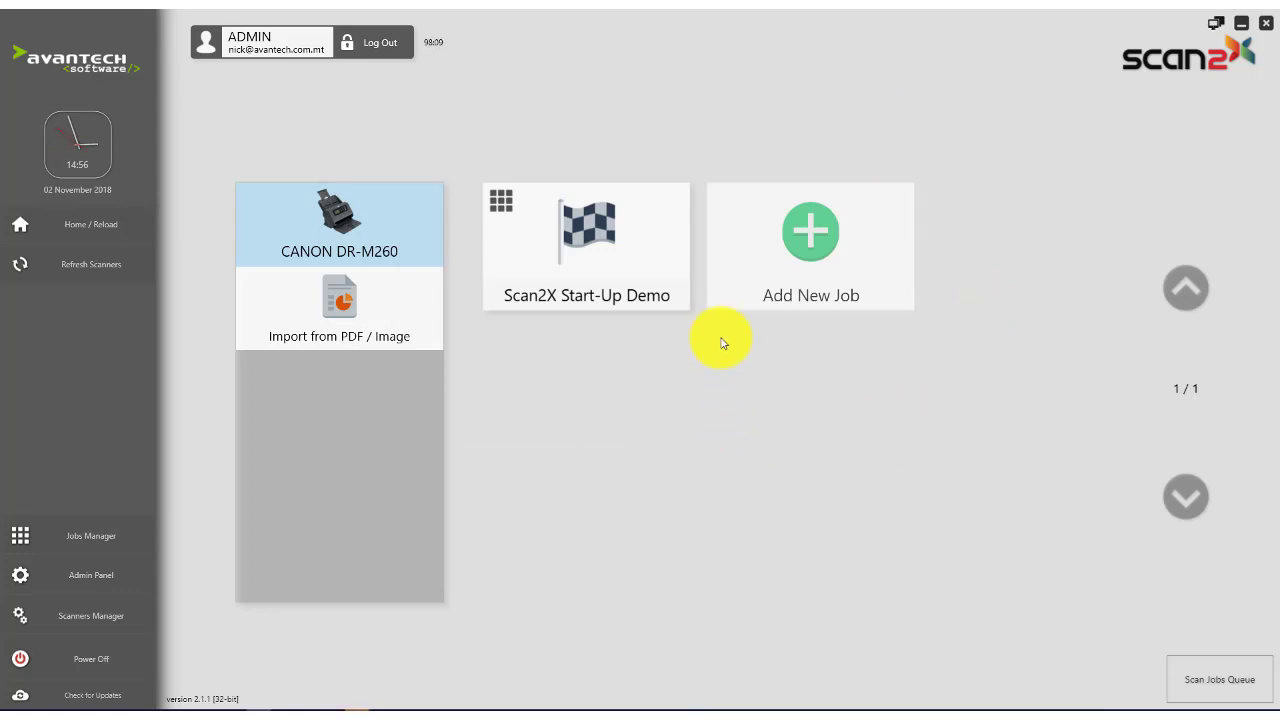
pyautogui.click(810, 231)
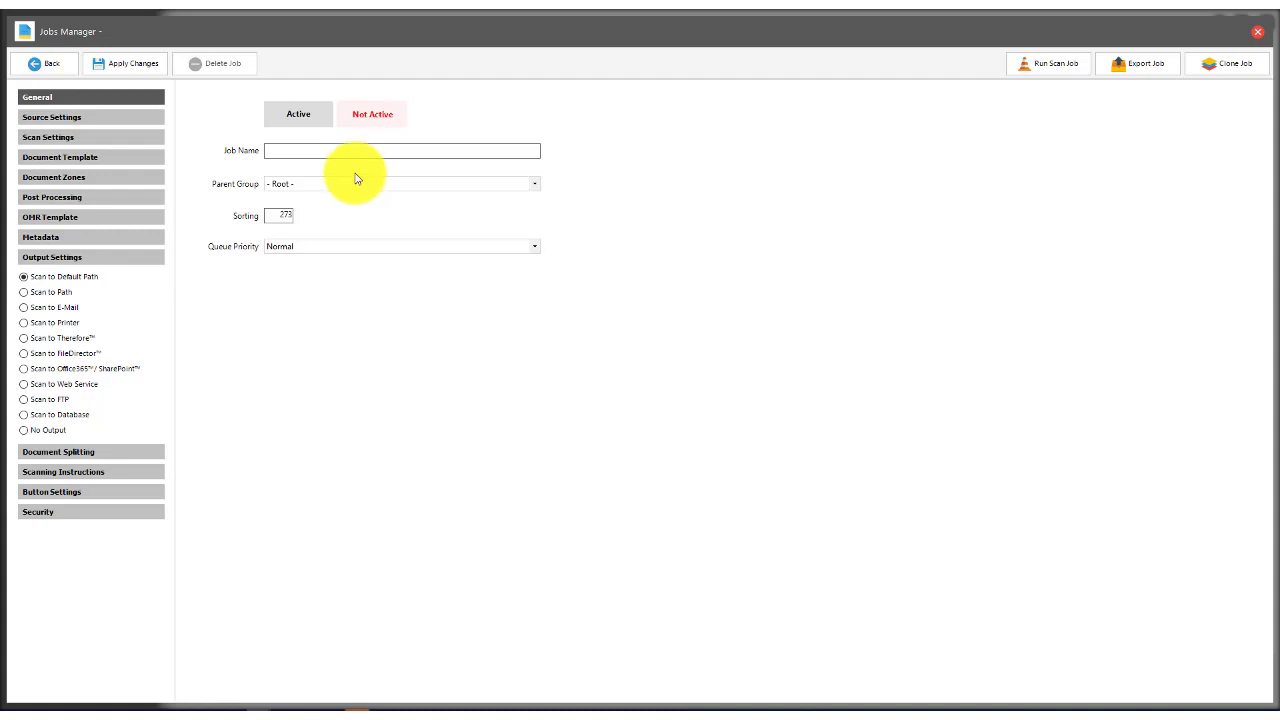
pyautogui.click(306, 118)
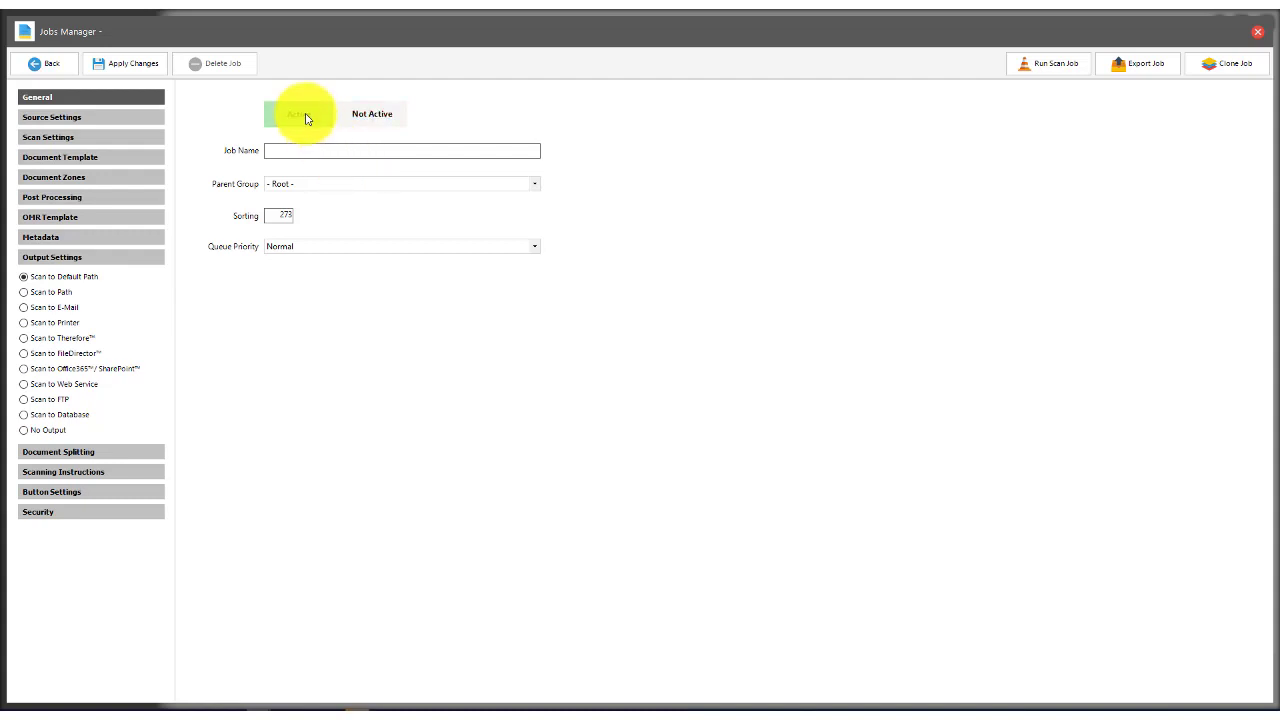
pyautogui.click(315, 151)
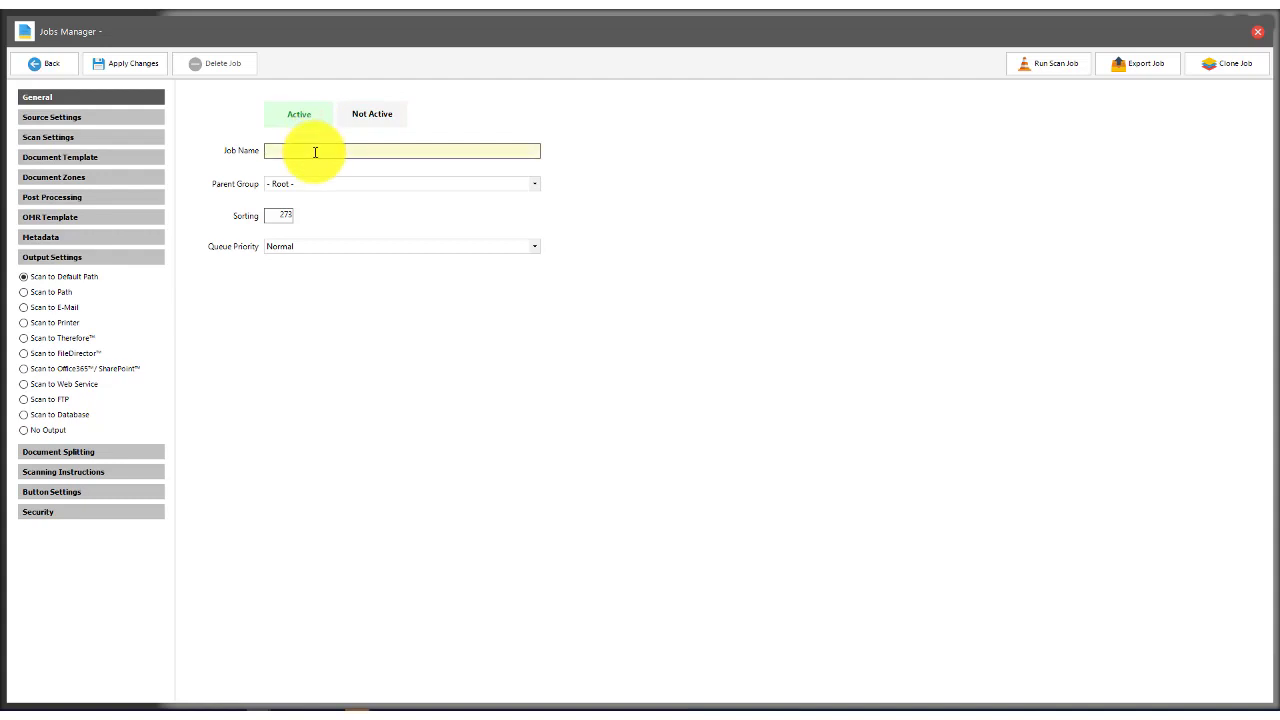
pyautogui.write('OMR demo job')
pyautogui.click(310, 210)
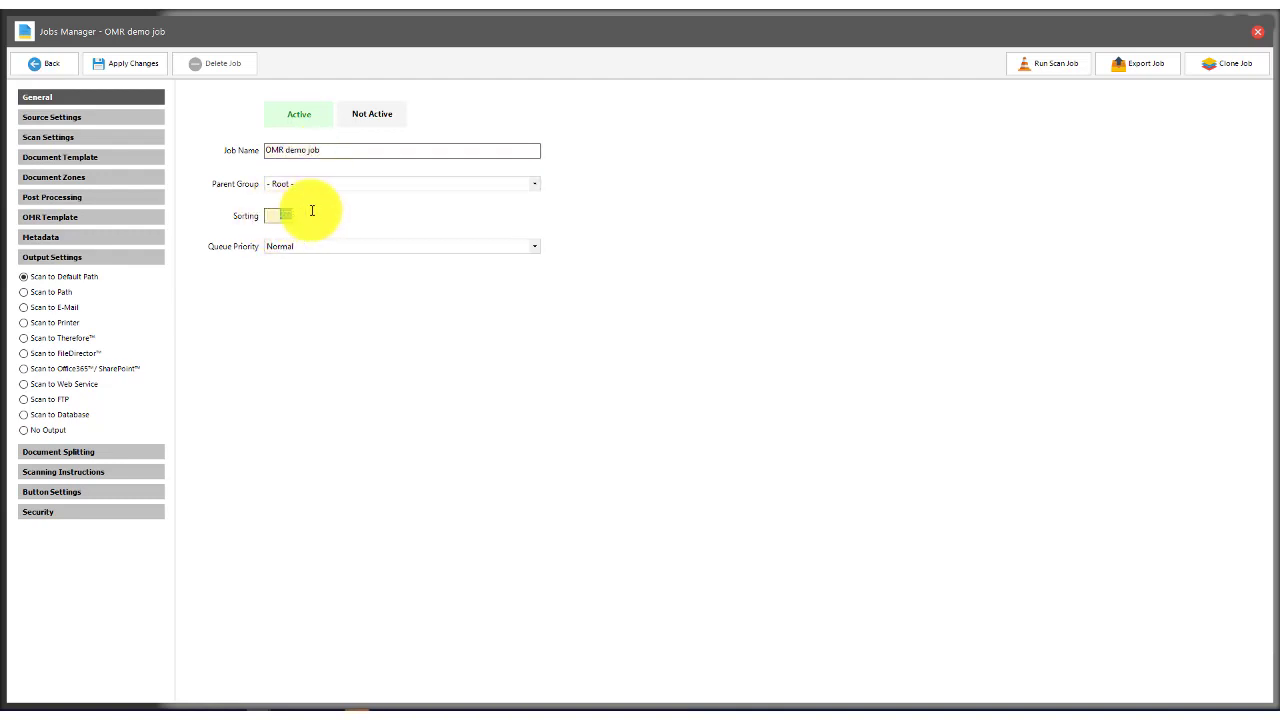
pyautogui.write('0')
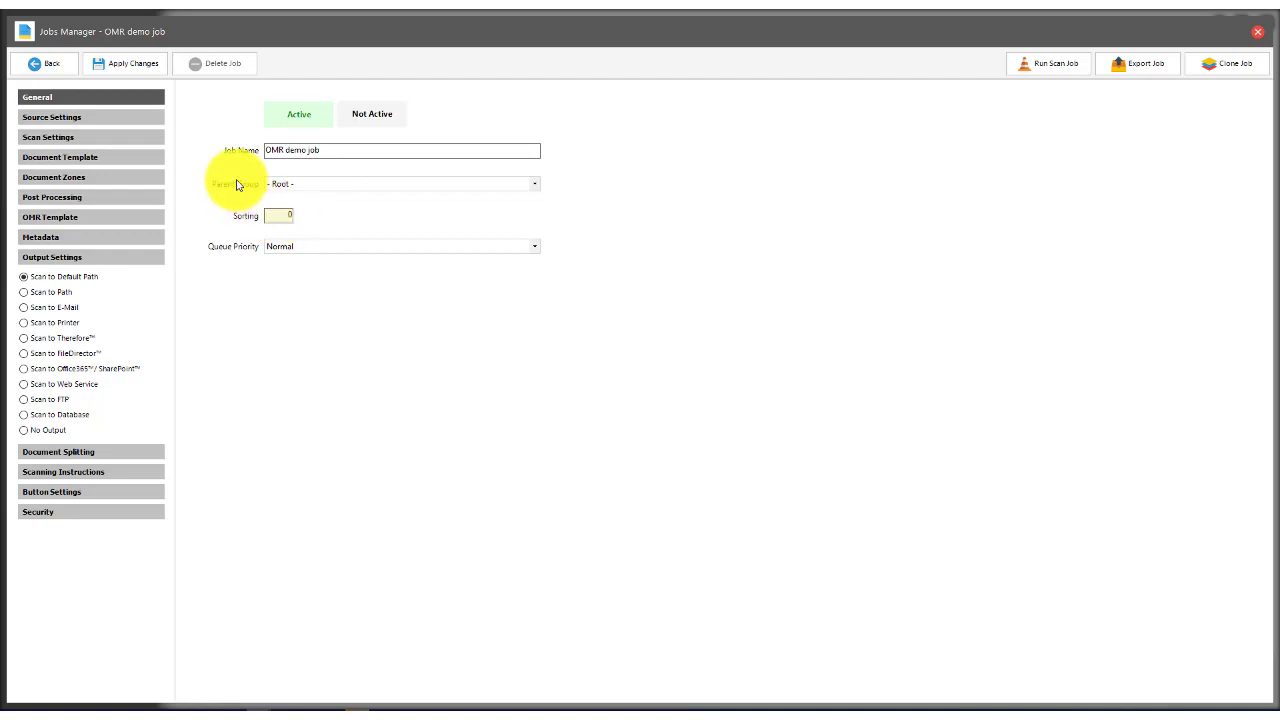
# In the job's scan settings, set the colour dropout to Red and disable OCR of the saved document.
pyautogui.click(130, 144)
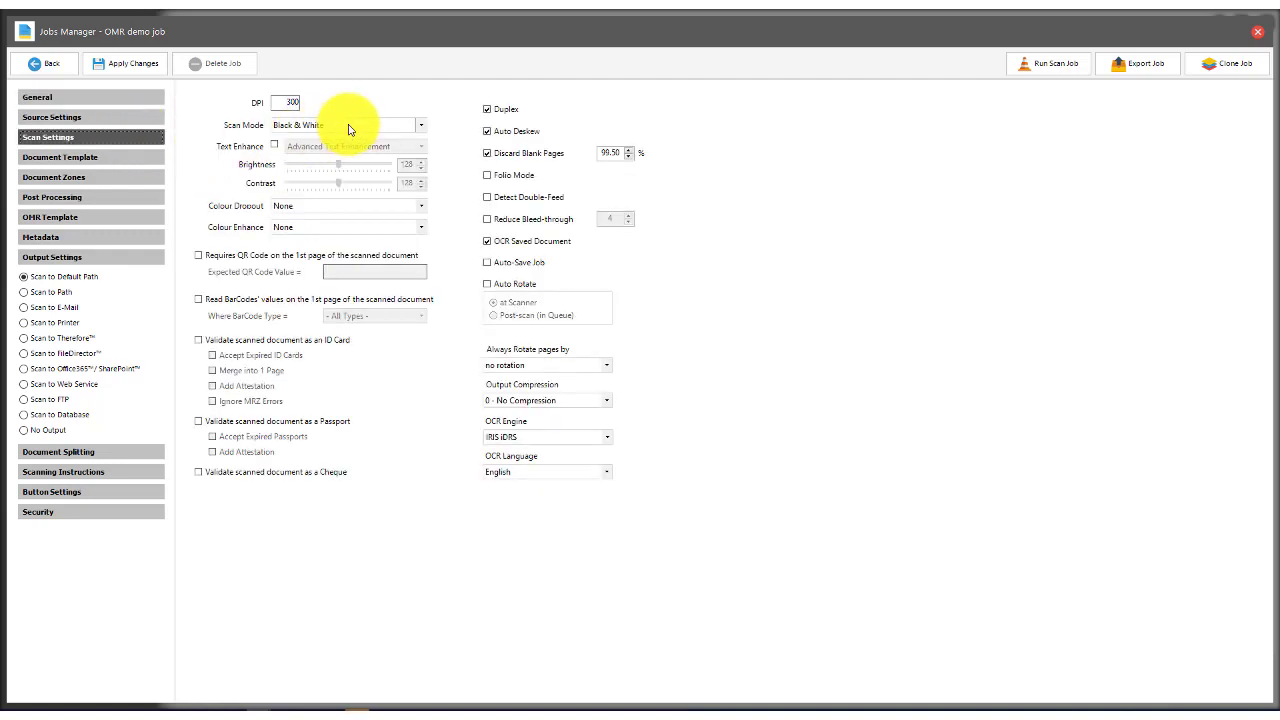
pyautogui.click(330, 206)
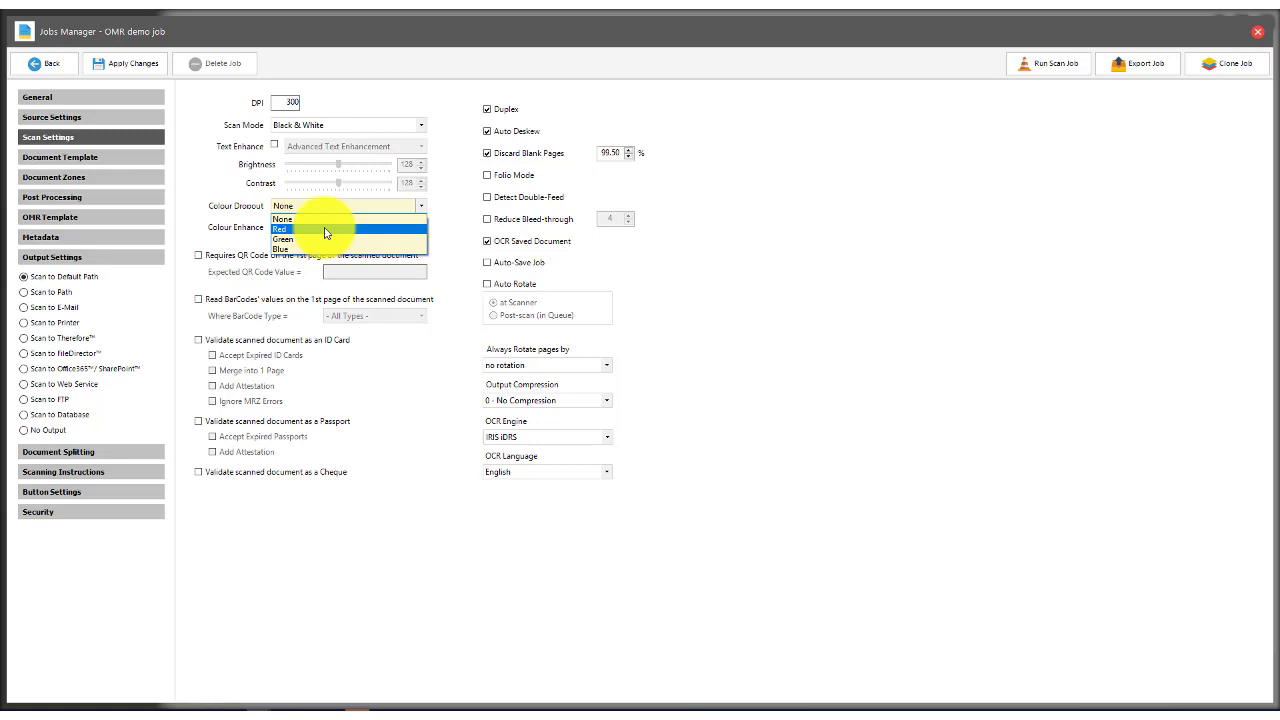
pyautogui.click(325, 230)
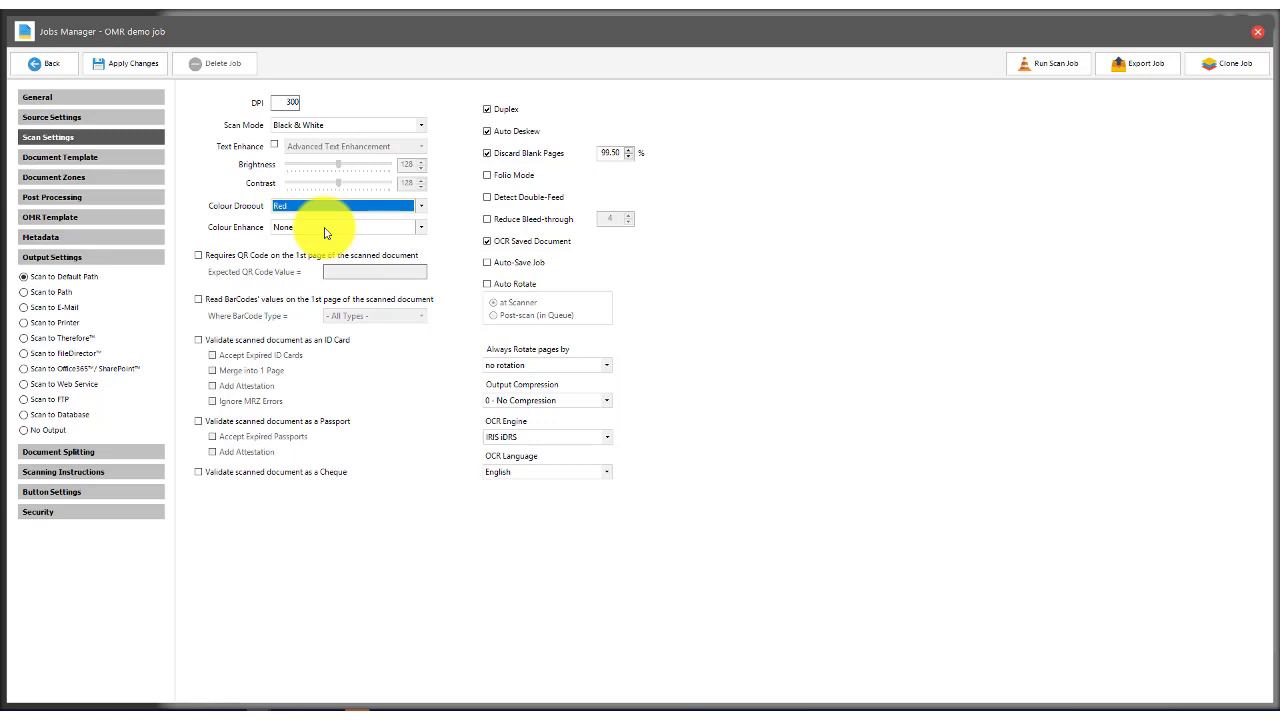
pyautogui.click(491, 247)
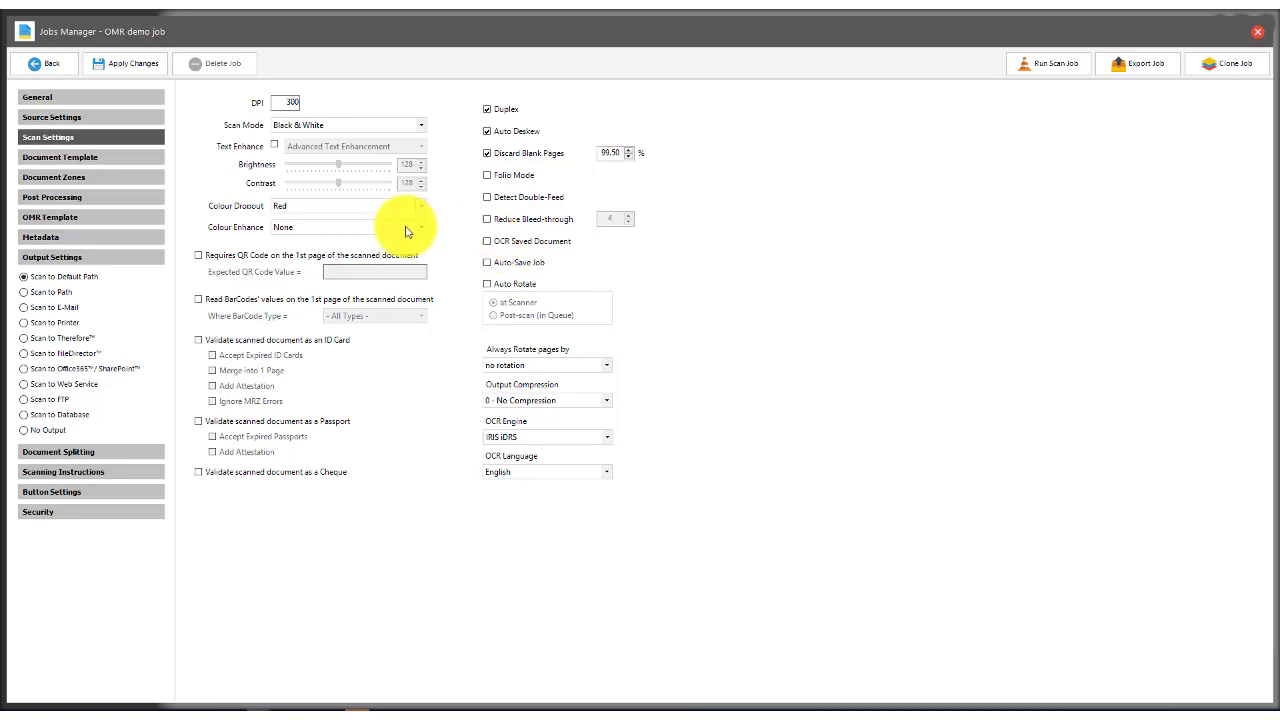
# Load the astronomy quiz PDF as the job's document template.
pyautogui.click(130, 157)
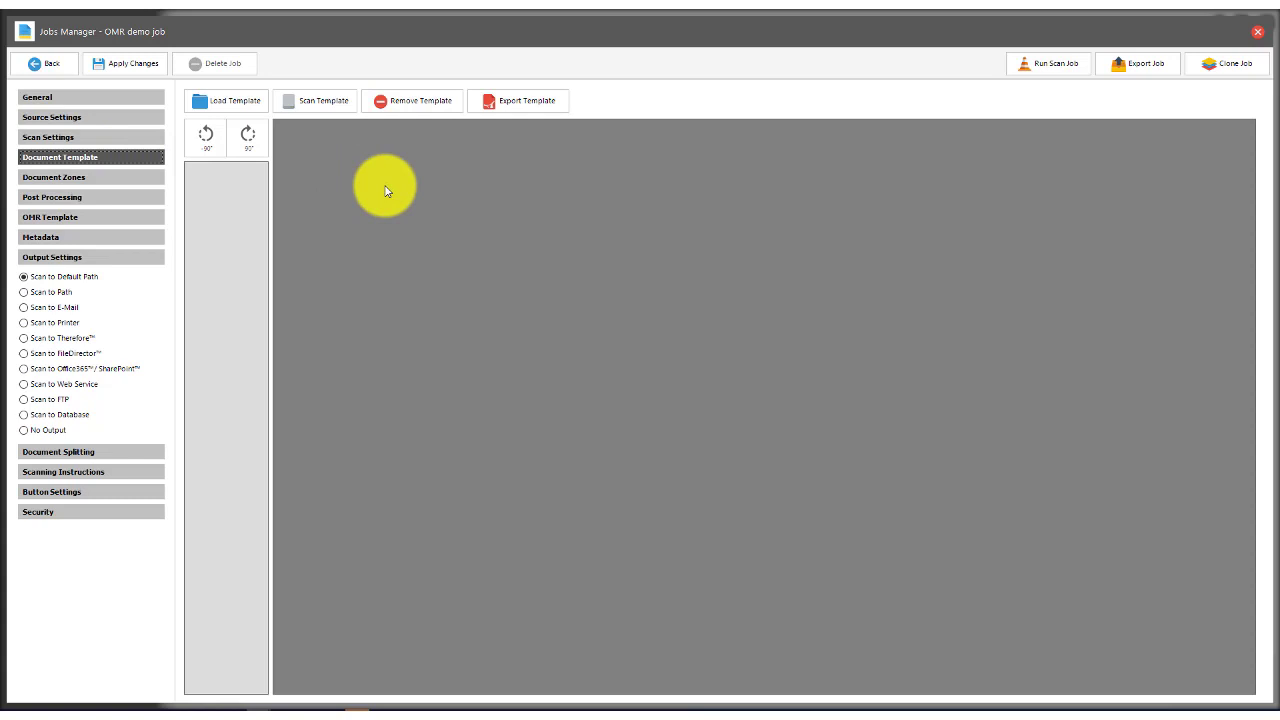
pyautogui.click(243, 98)
pyautogui.doubleClick(243, 129)
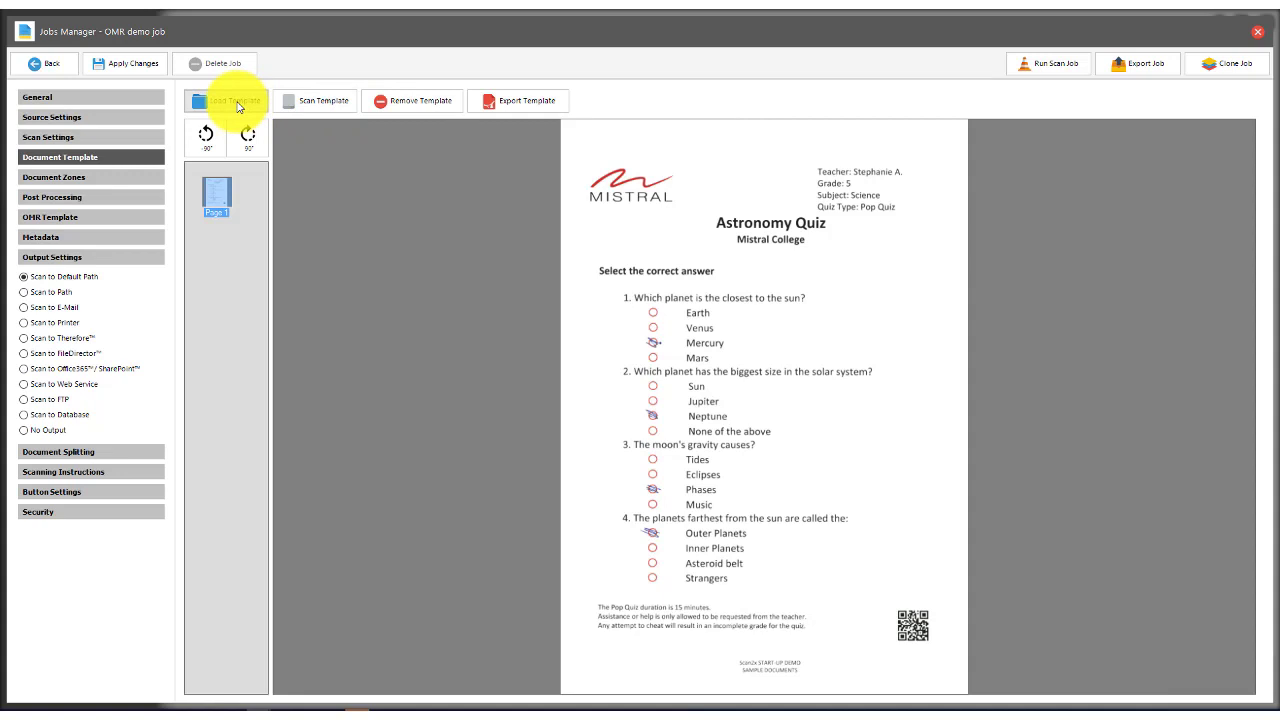
# In the job's OMR settings, set the options shape to Circles and sample the options colour from the red Earth circle.
pyautogui.click(55, 218)
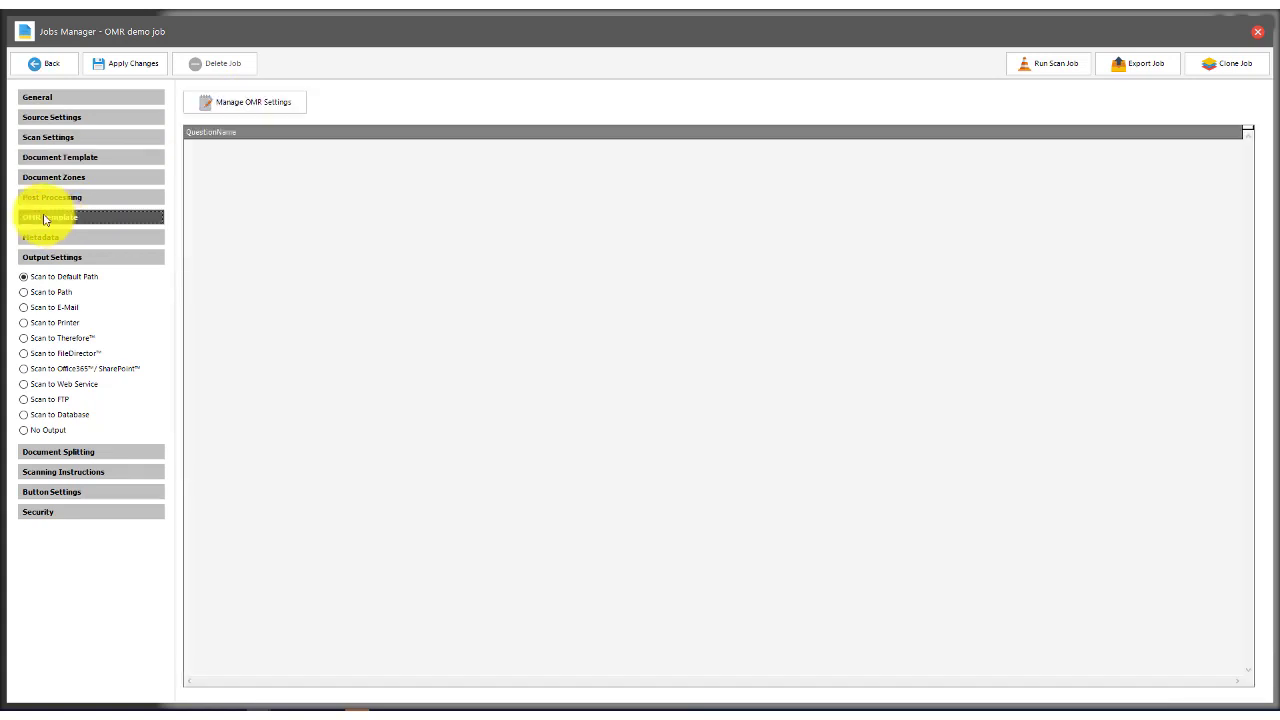
pyautogui.click(255, 106)
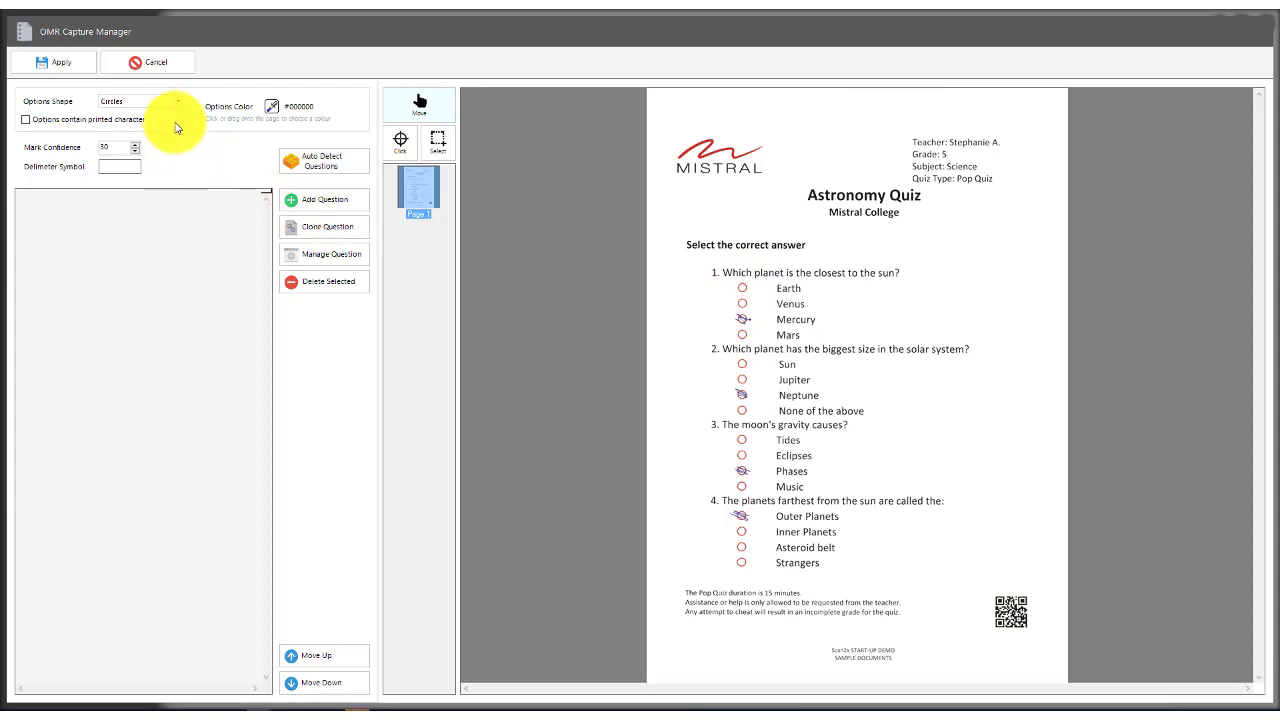
pyautogui.click(177, 104)
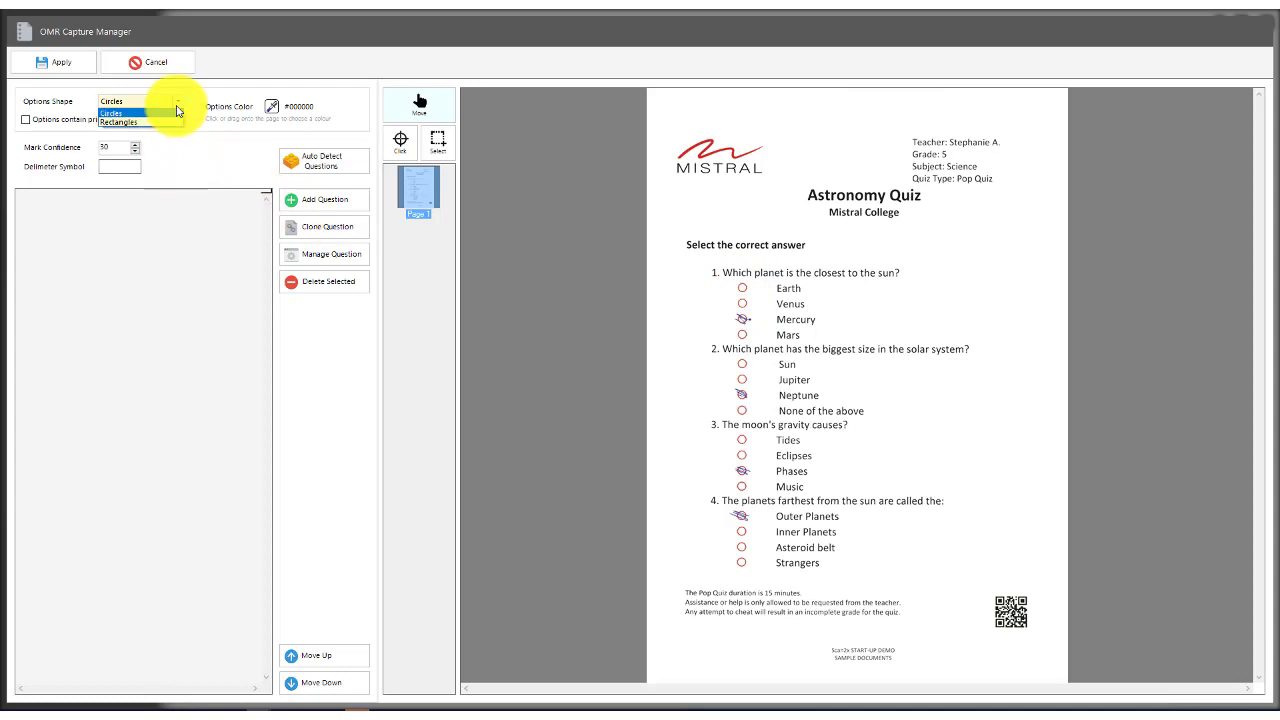
pyautogui.click(177, 110)
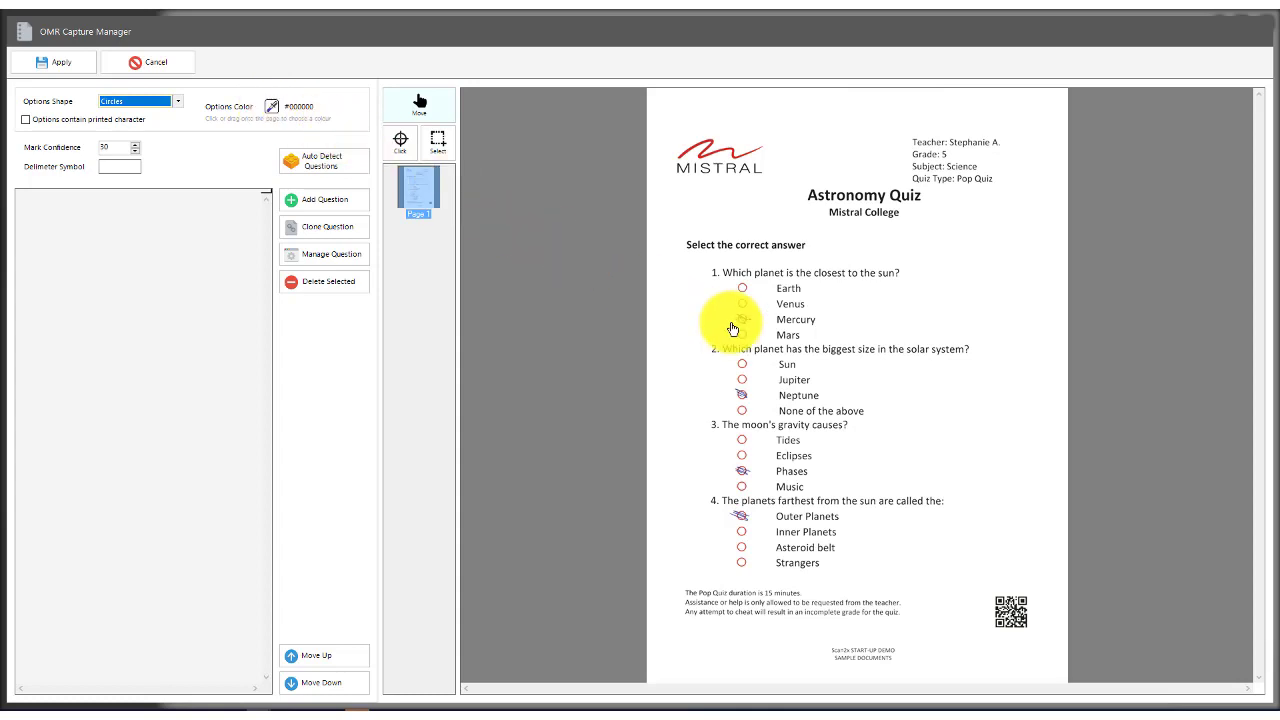
pyautogui.scroll(3, 733, 318)
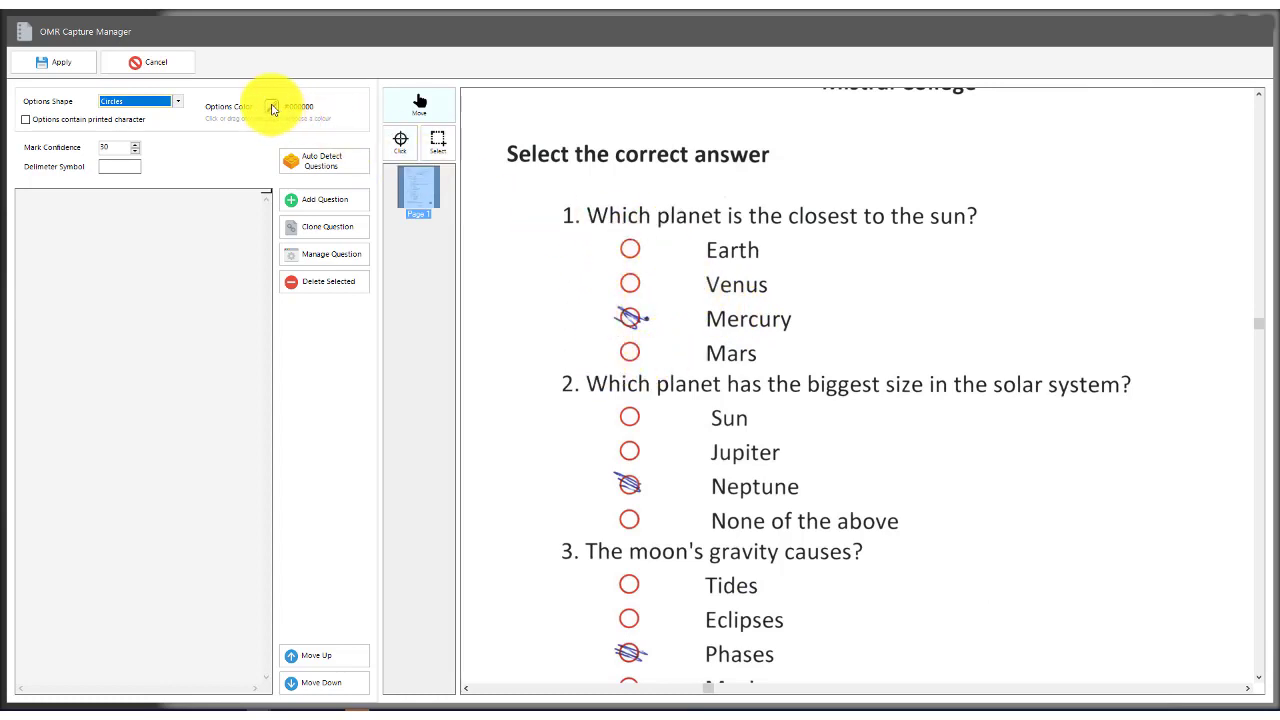
pyautogui.moveTo(272, 108); pyautogui.dragTo(623, 242)
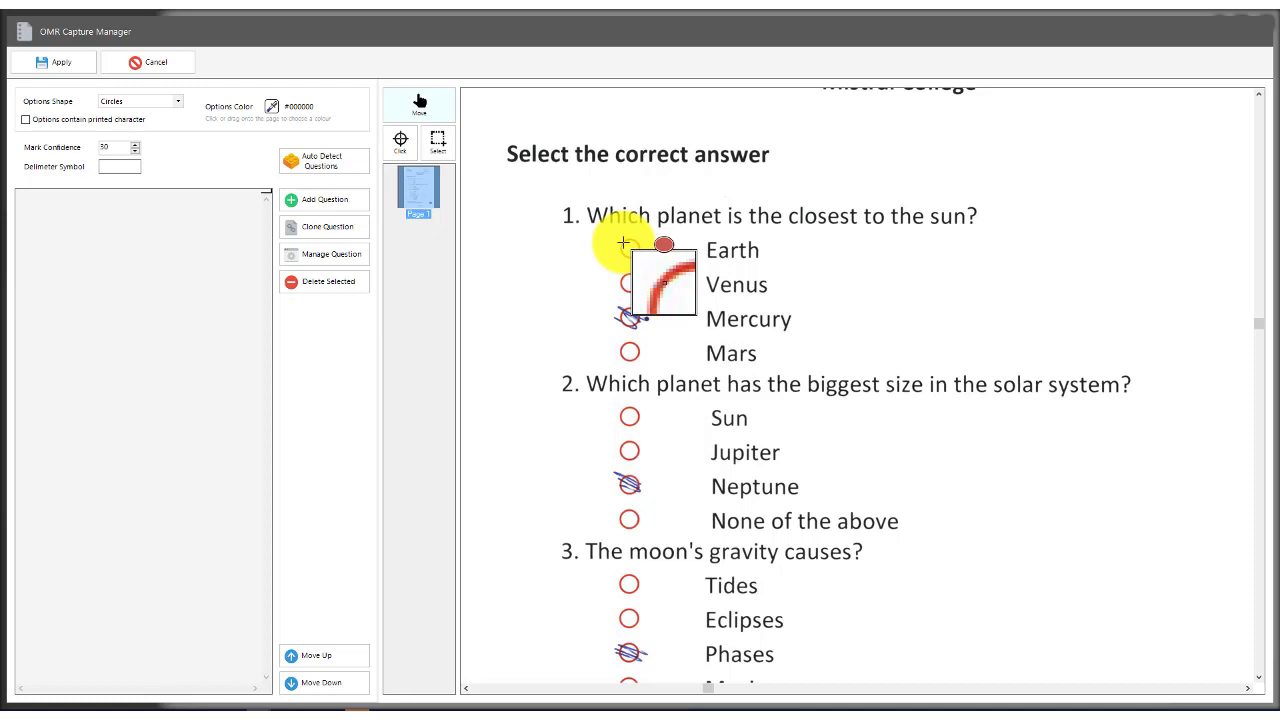
pyautogui.moveTo(623, 242); pyautogui.dragTo(623, 242)
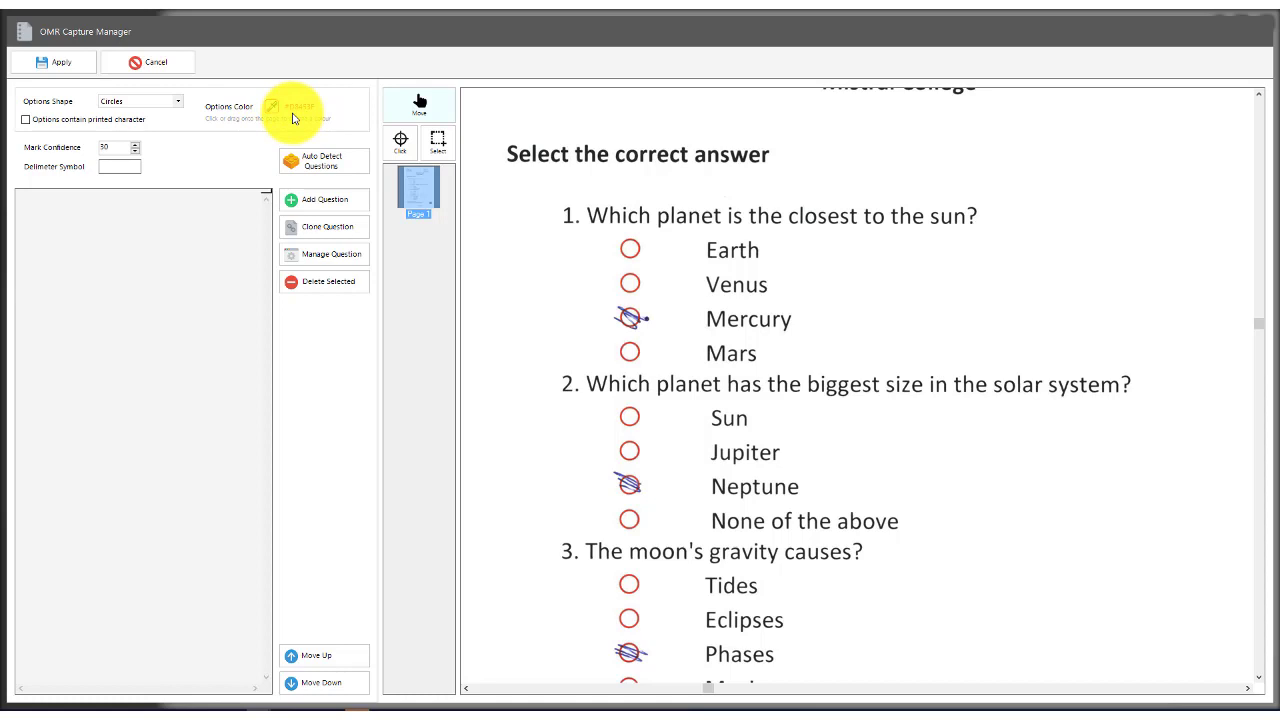
# Add a multiple-choice question named Q1 and enable scoring for it.
pyautogui.click(323, 205)
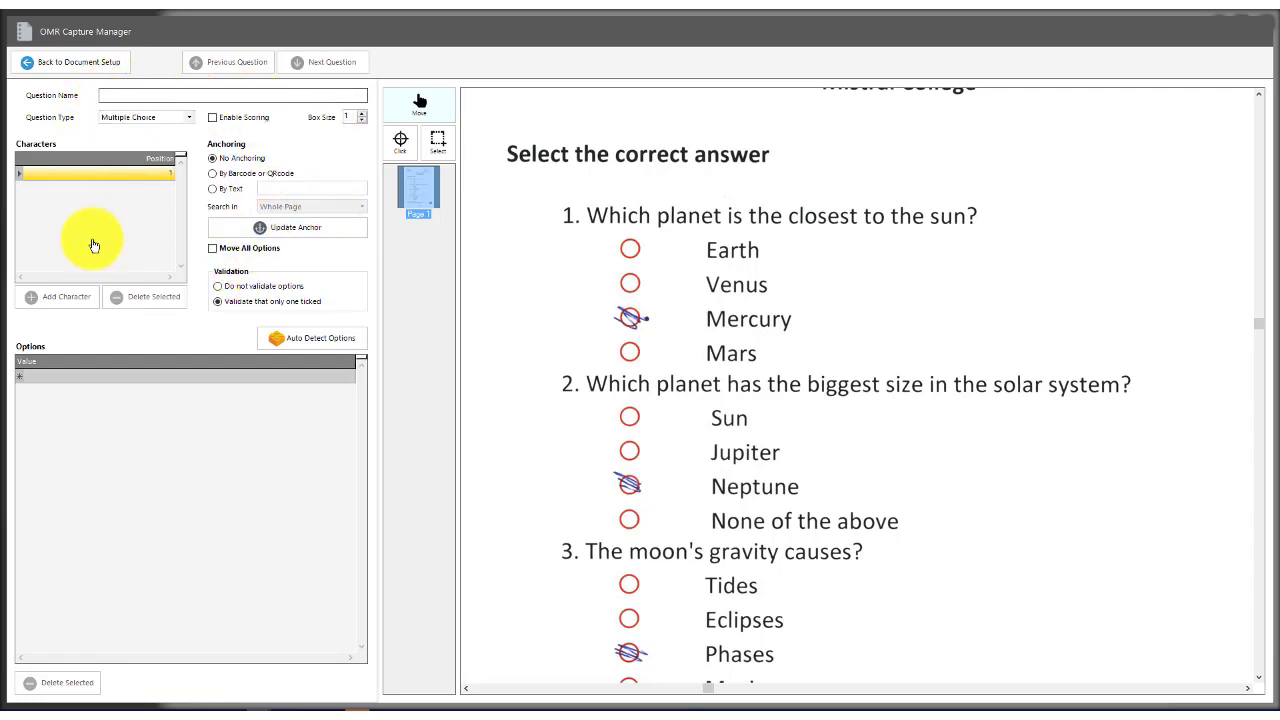
pyautogui.click(157, 96)
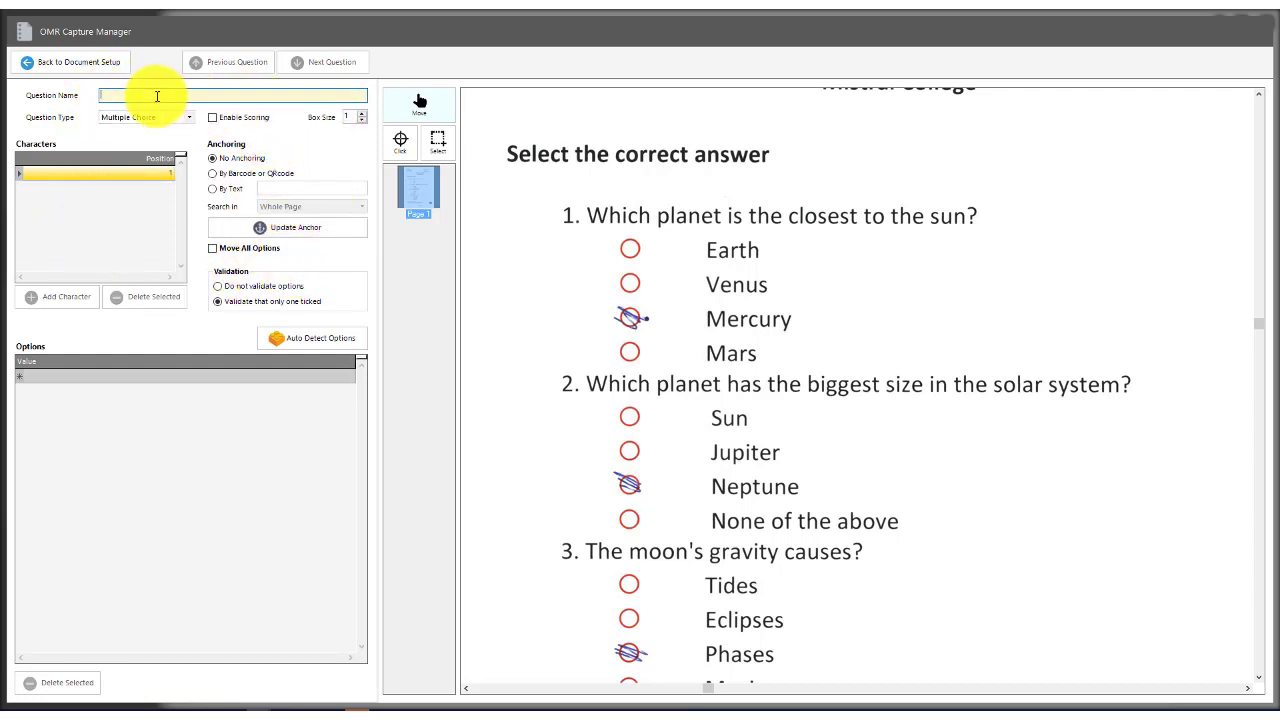
pyautogui.write('Q1')
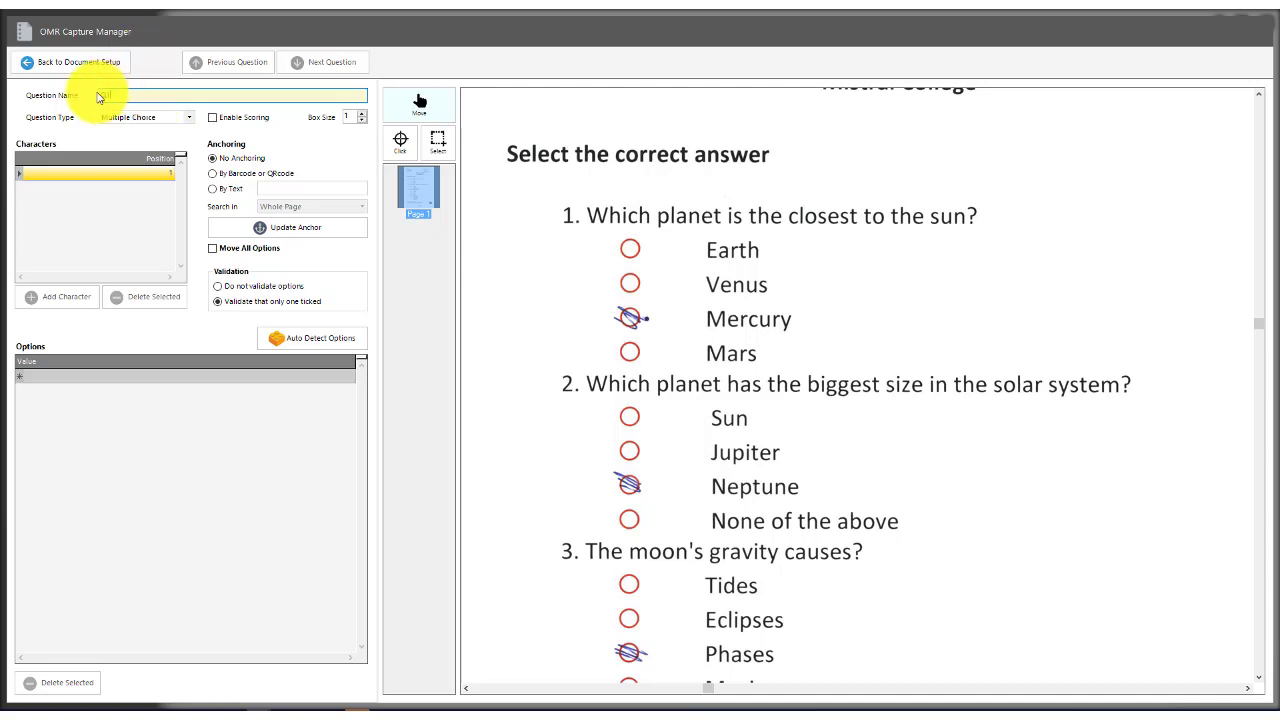
pyautogui.moveTo(117, 97); pyautogui.dragTo(95, 103)
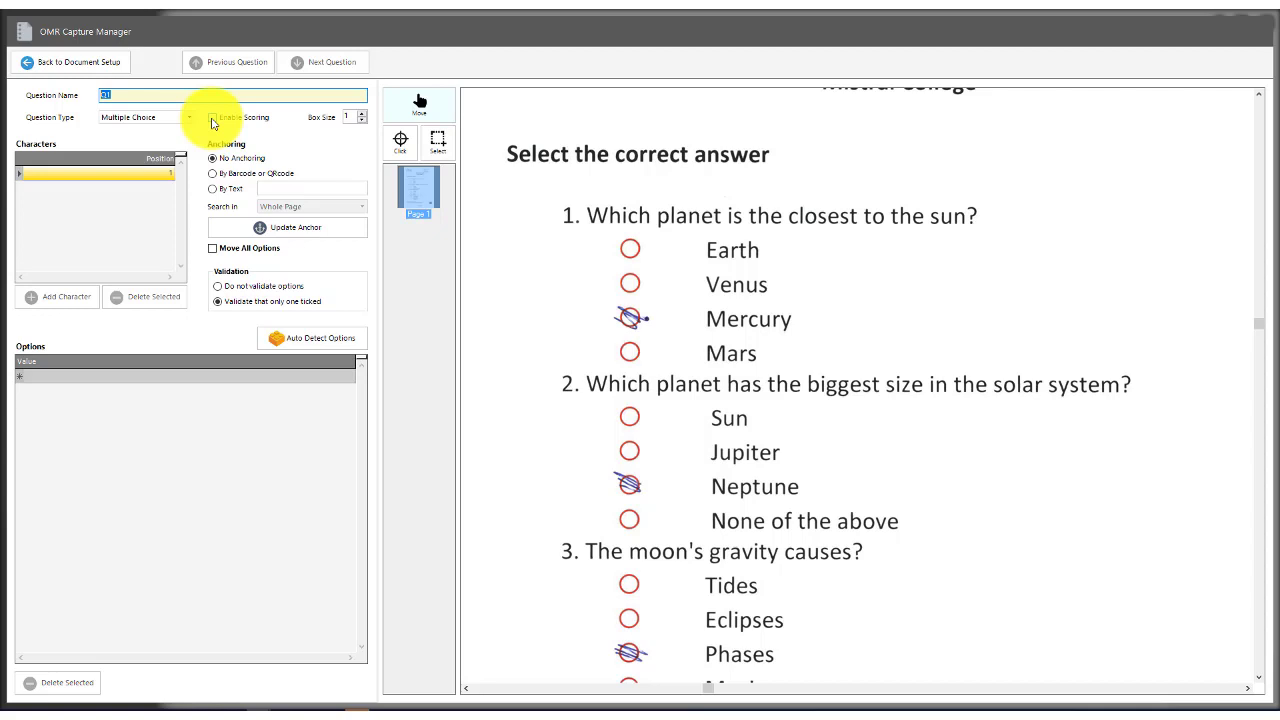
pyautogui.click(213, 120)
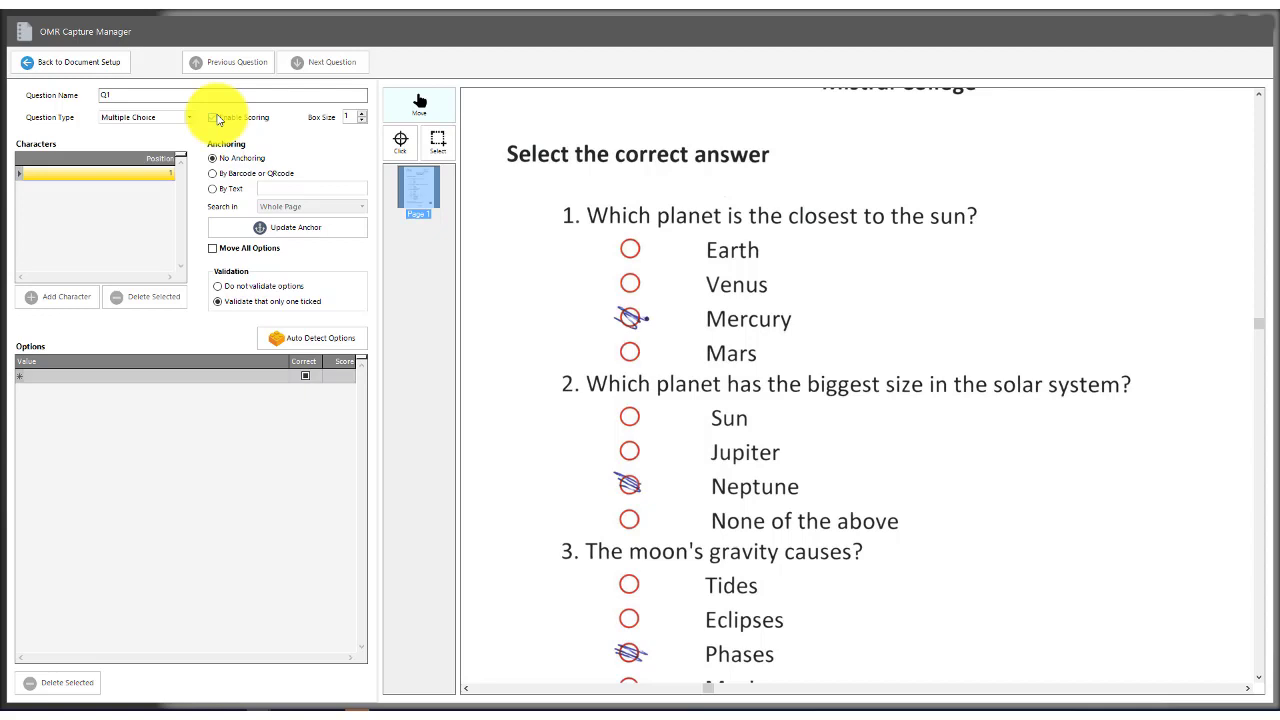
pyautogui.click(218, 119)
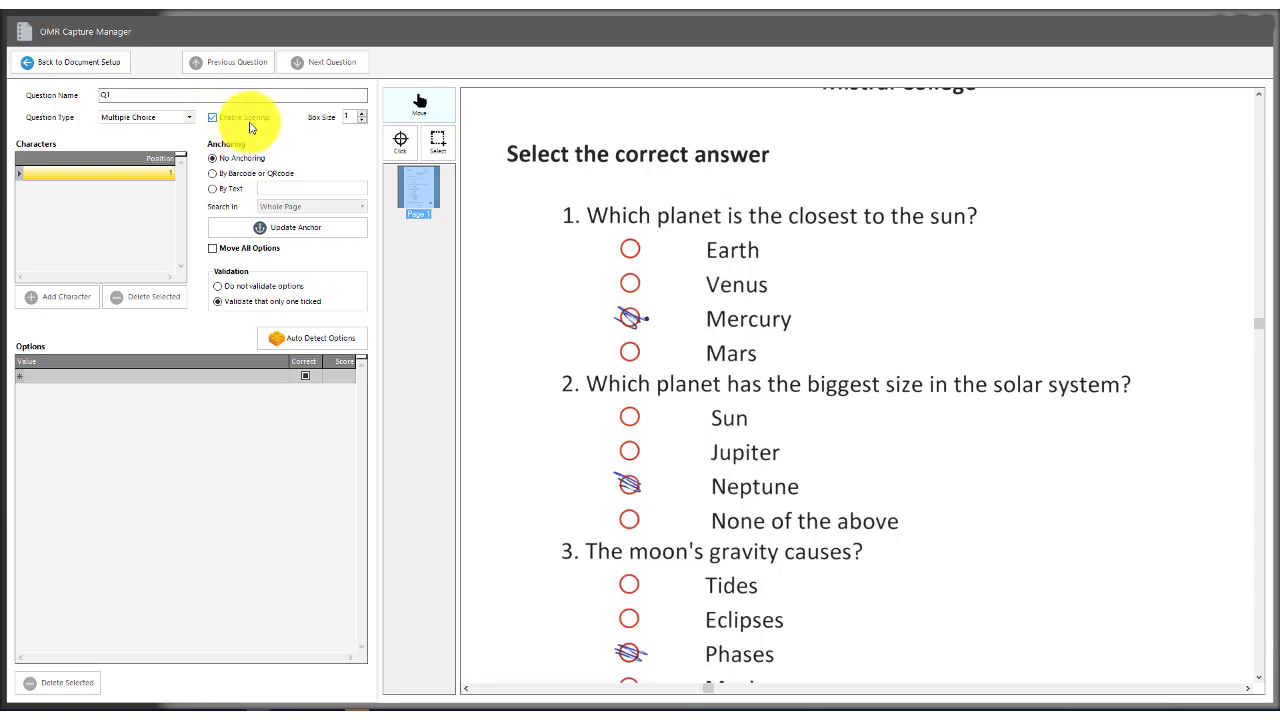
# Auto-detect the four answer circles of the quiz's first question and create options for them with values starting from A.
pyautogui.click(439, 145)
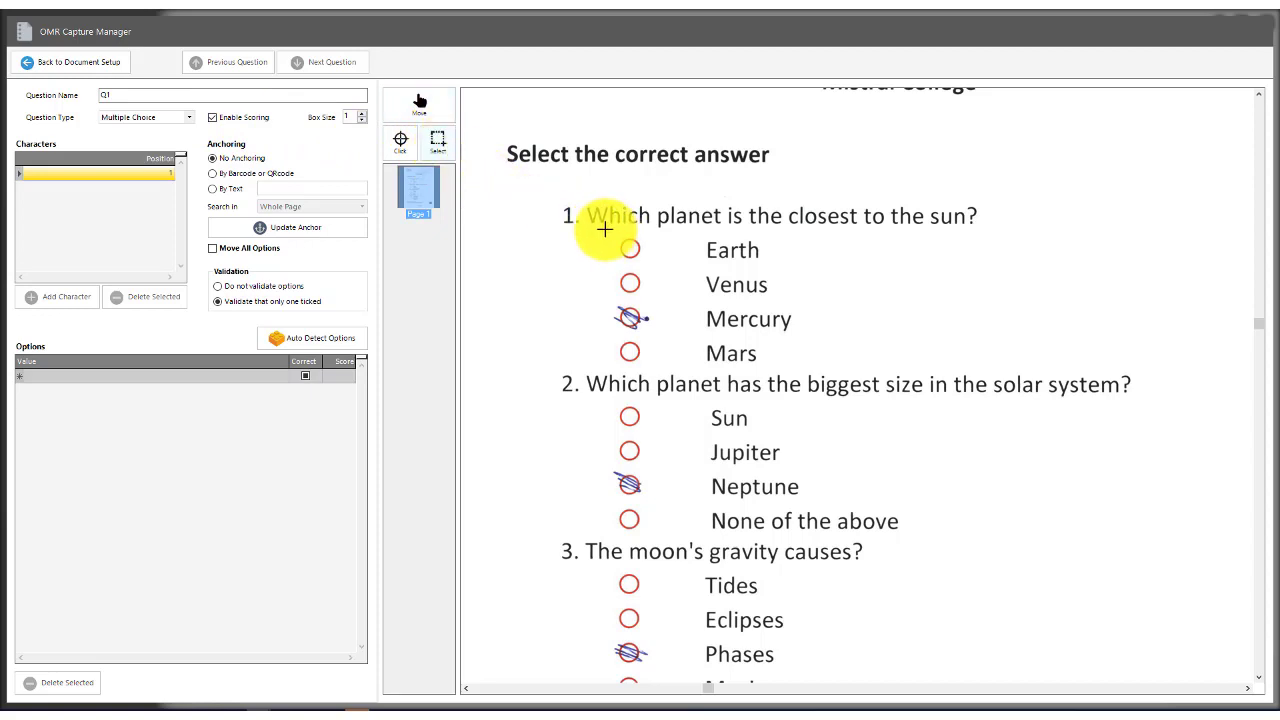
pyautogui.moveTo(605, 233); pyautogui.dragTo(658, 372)
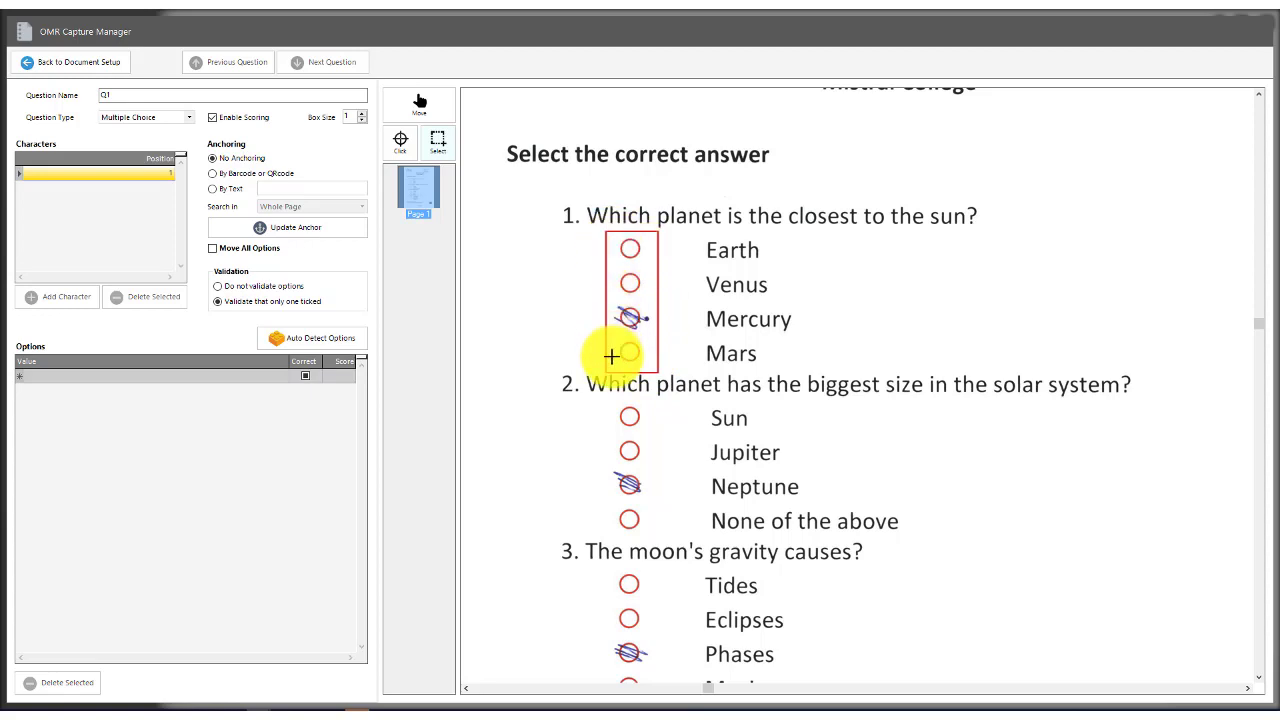
pyautogui.click(316, 342)
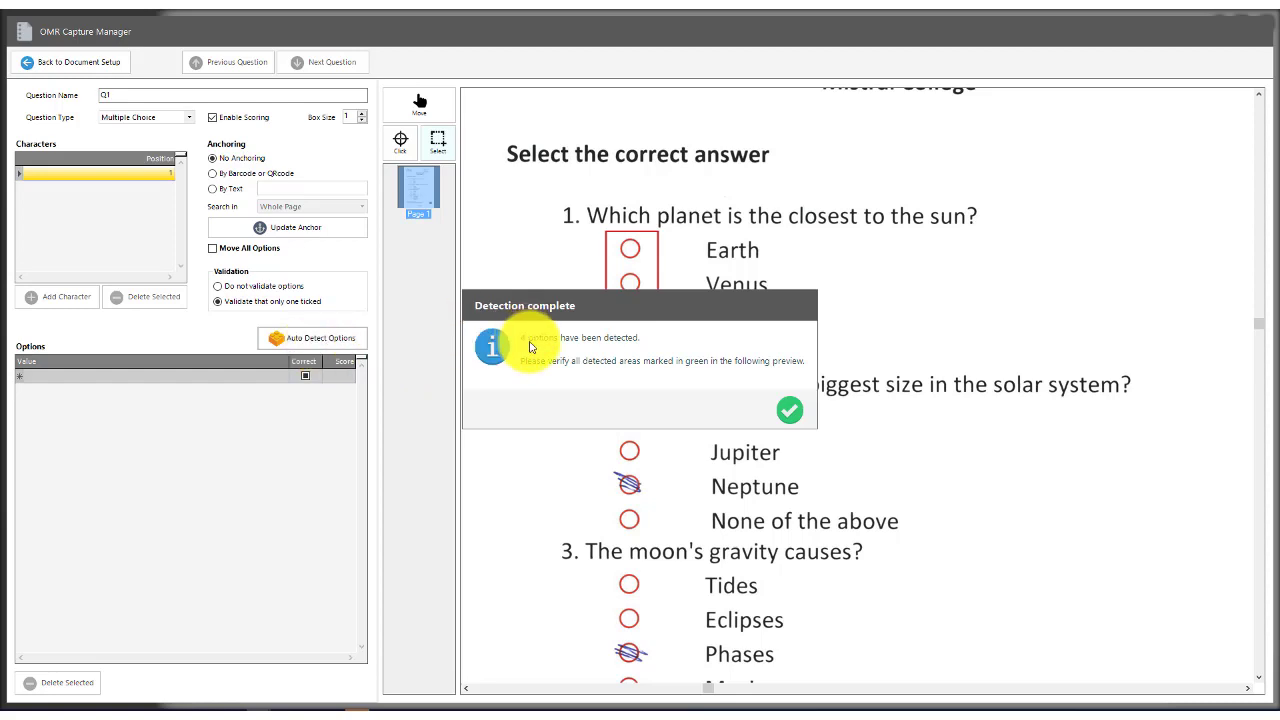
pyautogui.click(791, 410)
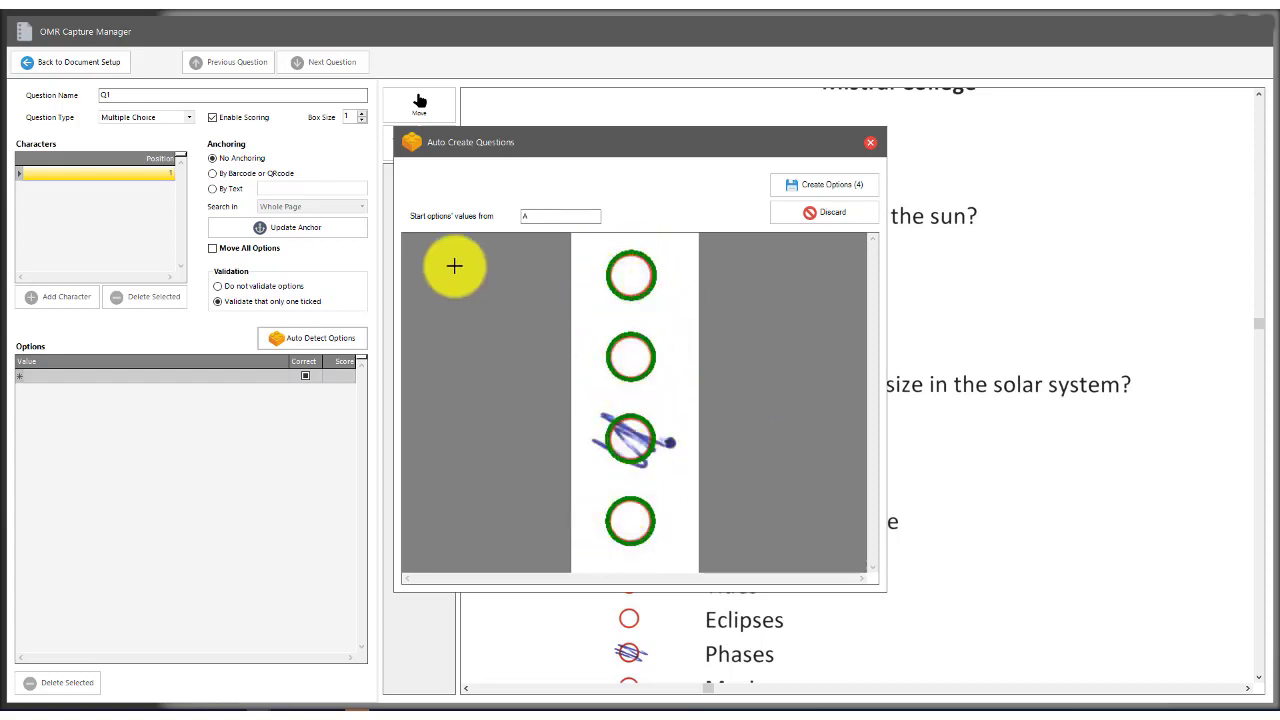
pyautogui.click(518, 215)
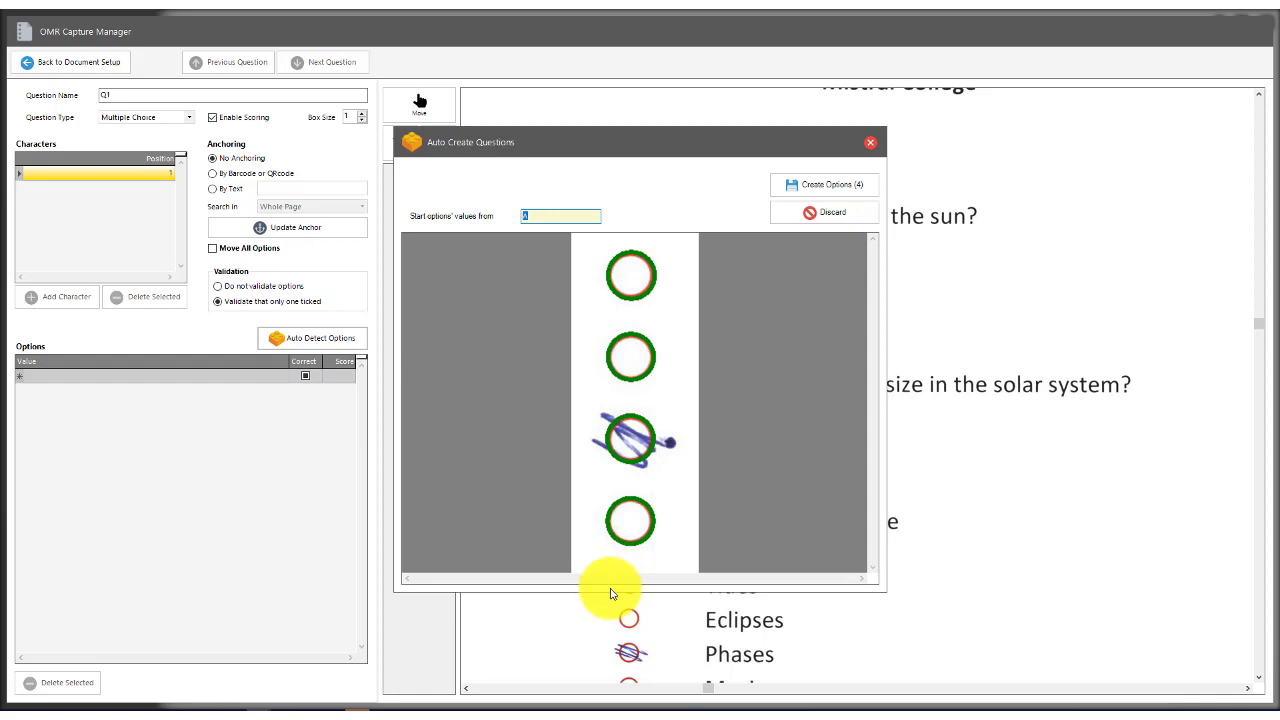
pyautogui.click(805, 188)
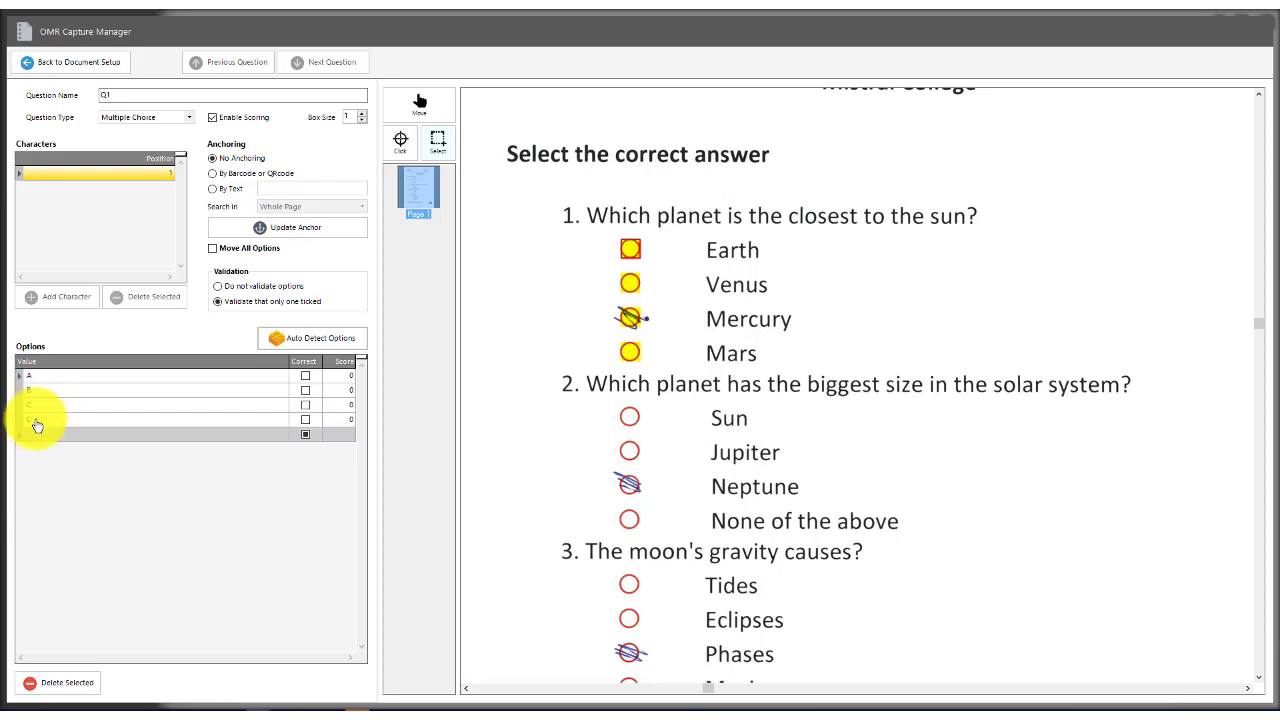
# Mark option C as Q1's correct answer with a score of 25 and return to the document setup.
pyautogui.click(629, 253)
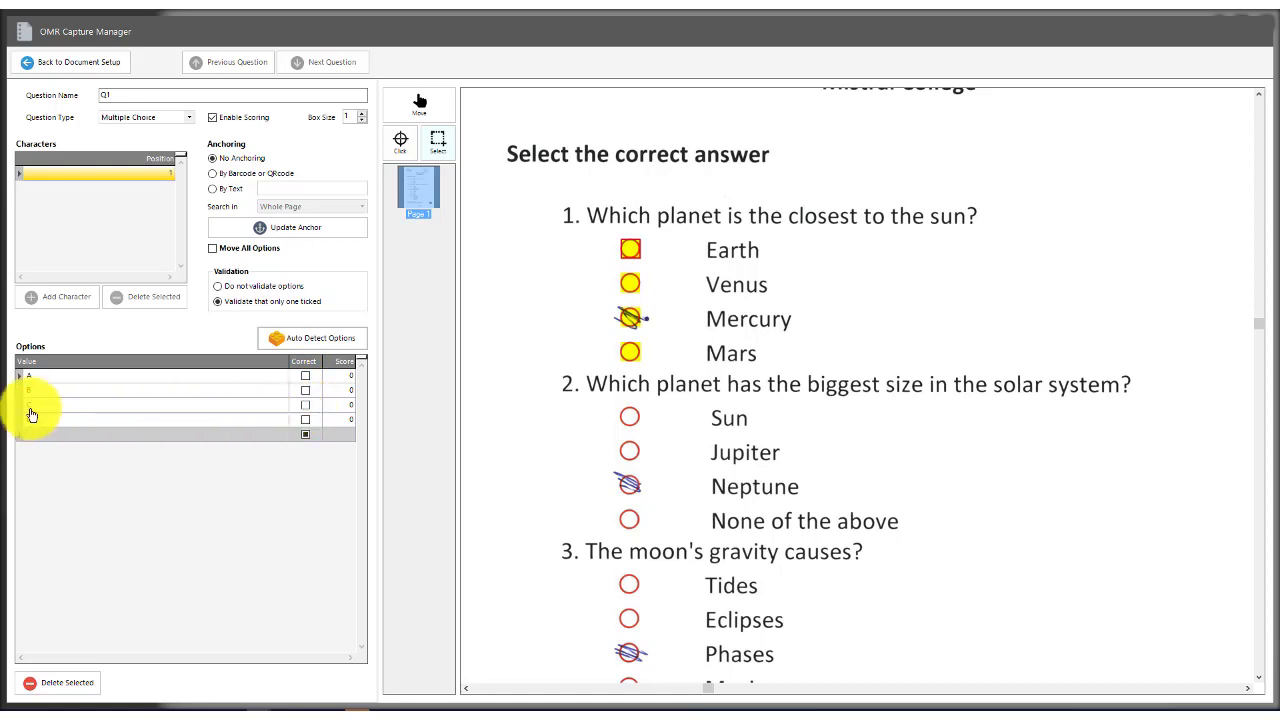
pyautogui.click(306, 404)
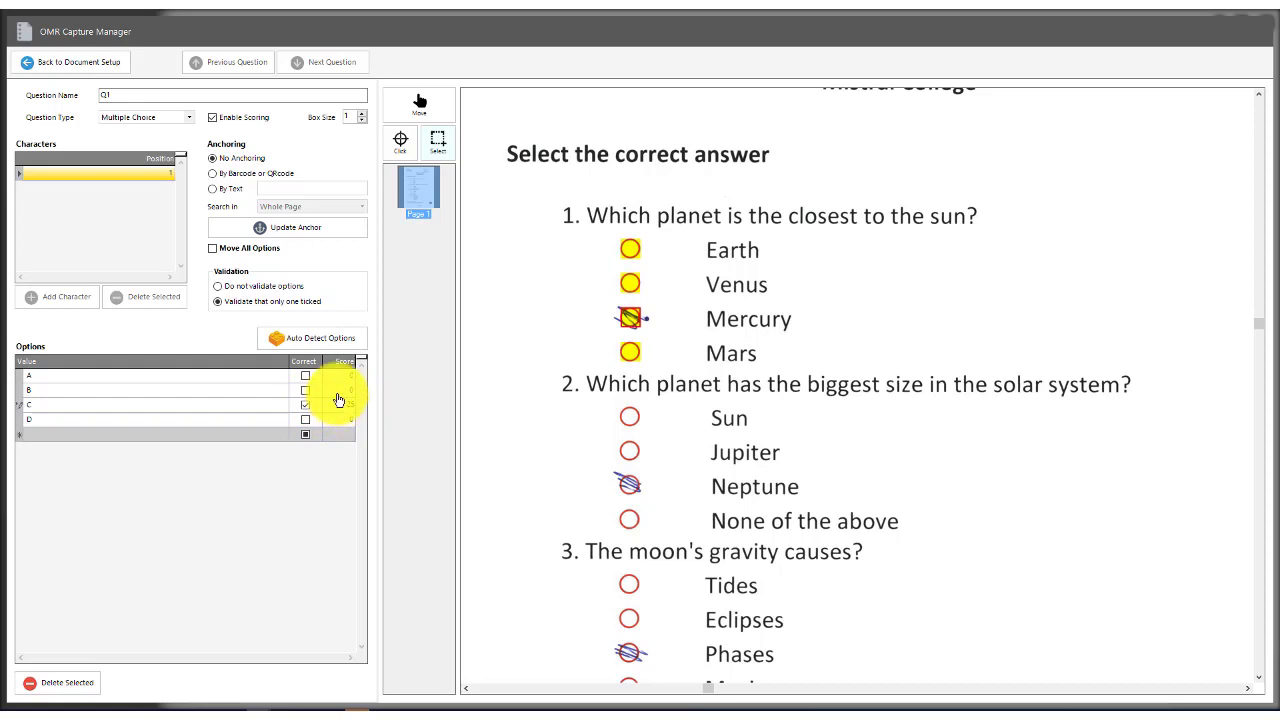
pyautogui.click(337, 393)
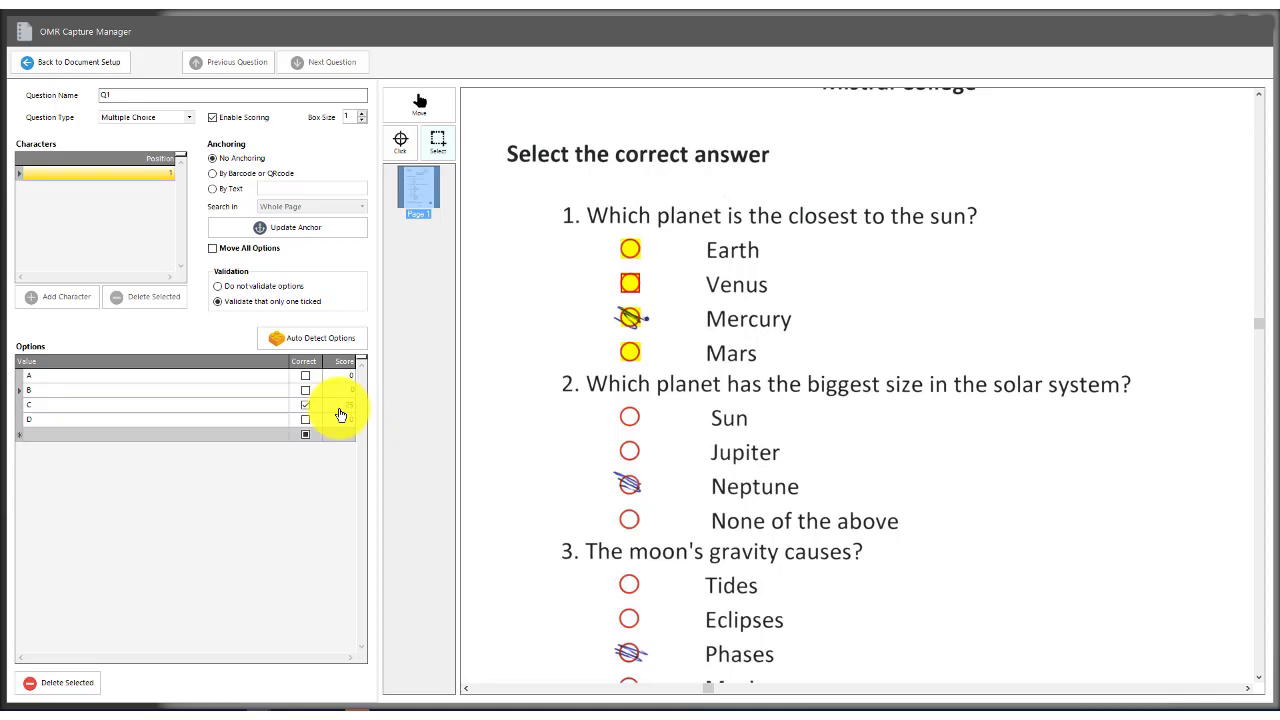
pyautogui.click(64, 64)
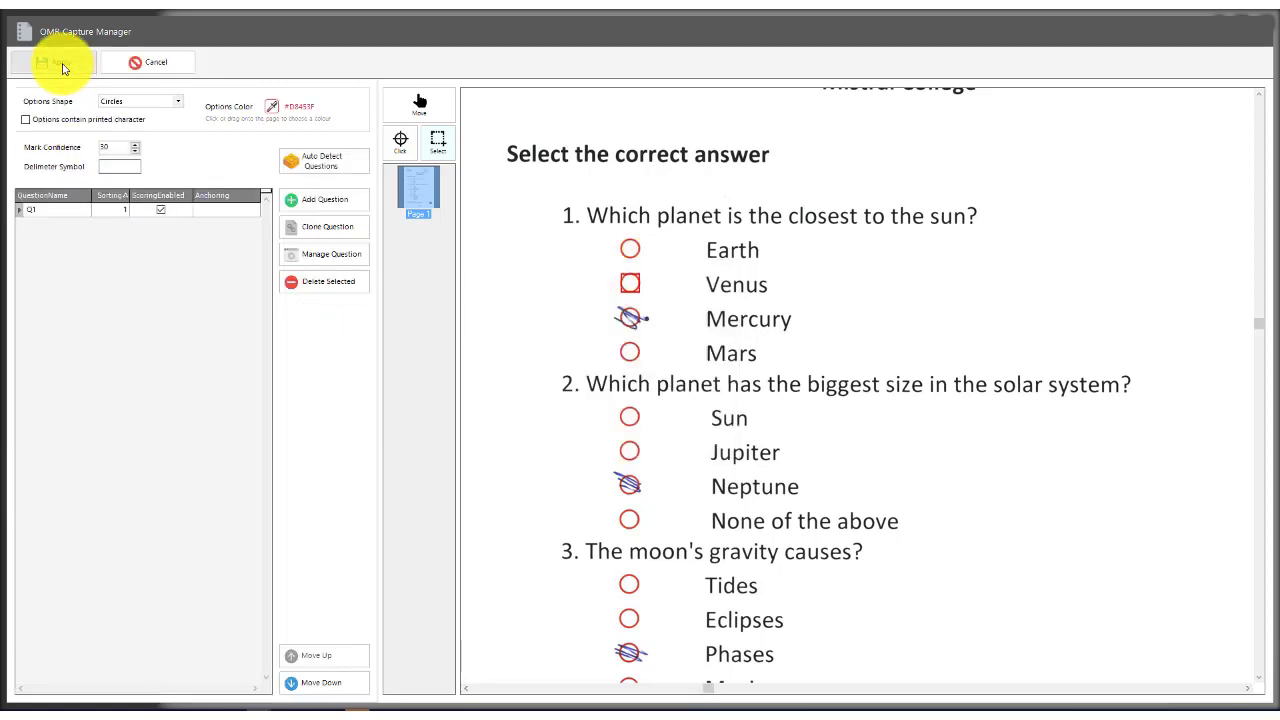
# Add a multiple-choice question named Q2 and enable scoring for it.
pyautogui.click(322, 200)
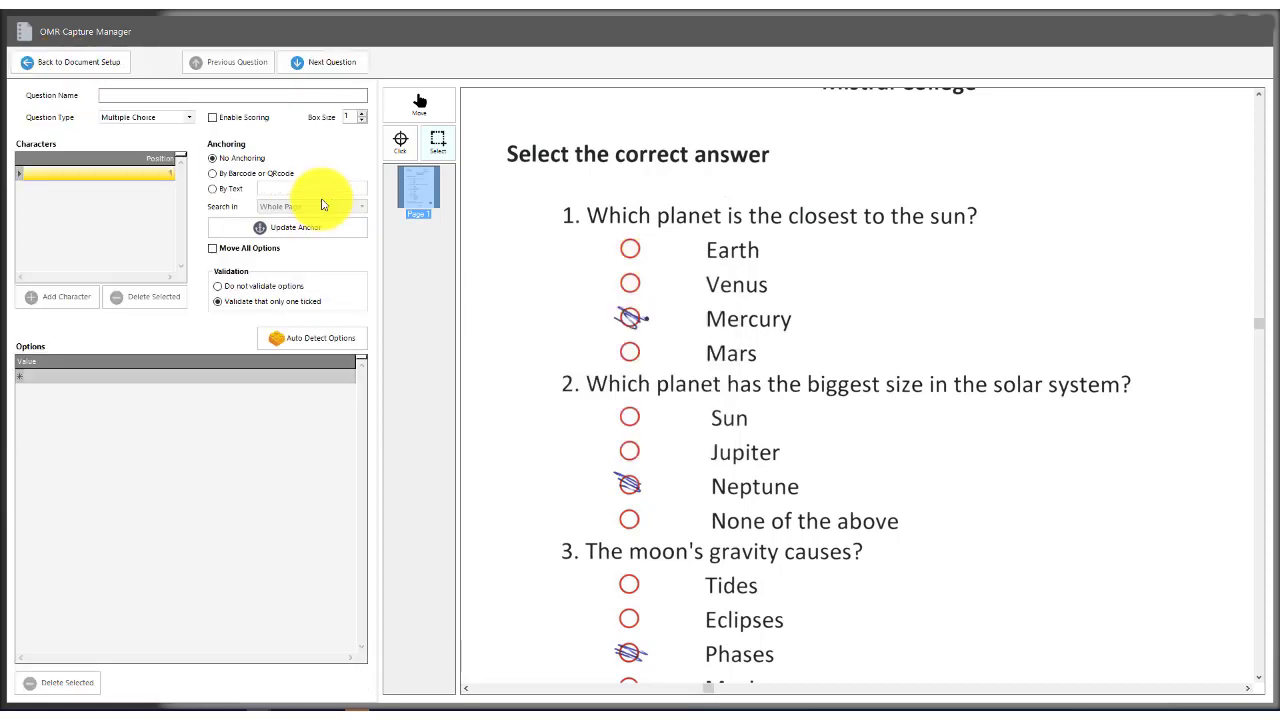
pyautogui.click(155, 94)
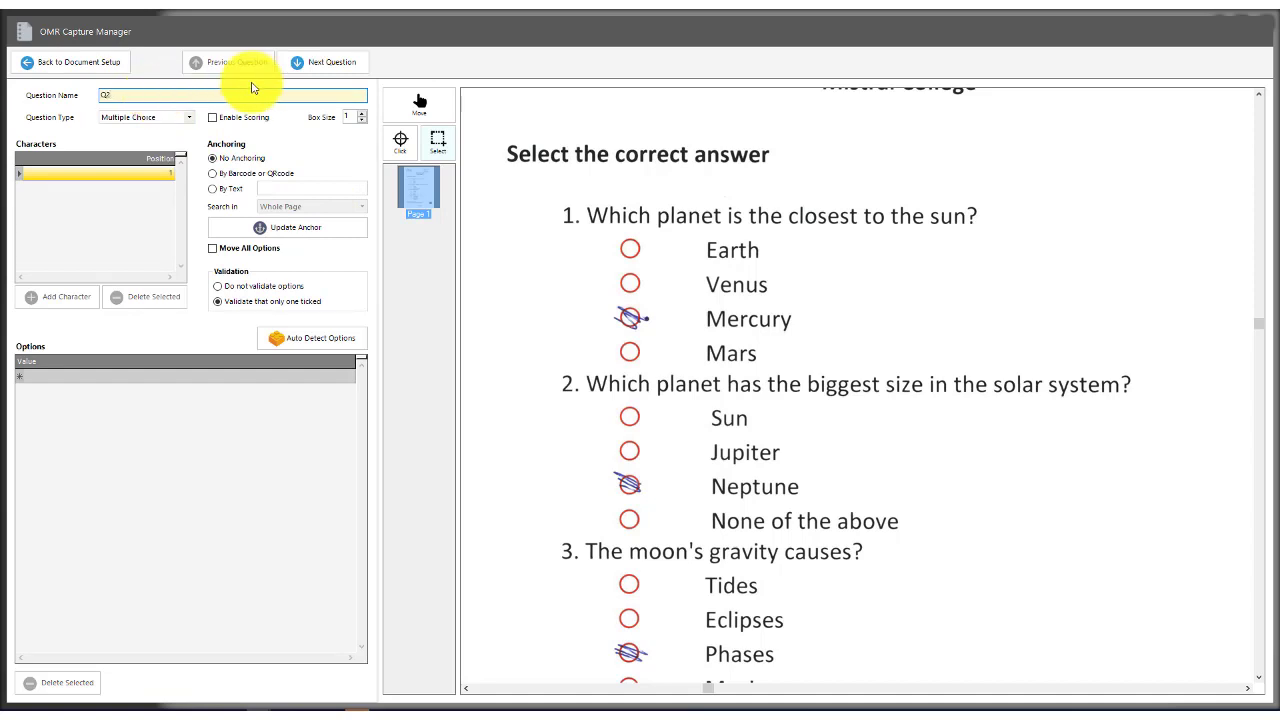
pyautogui.click(235, 118)
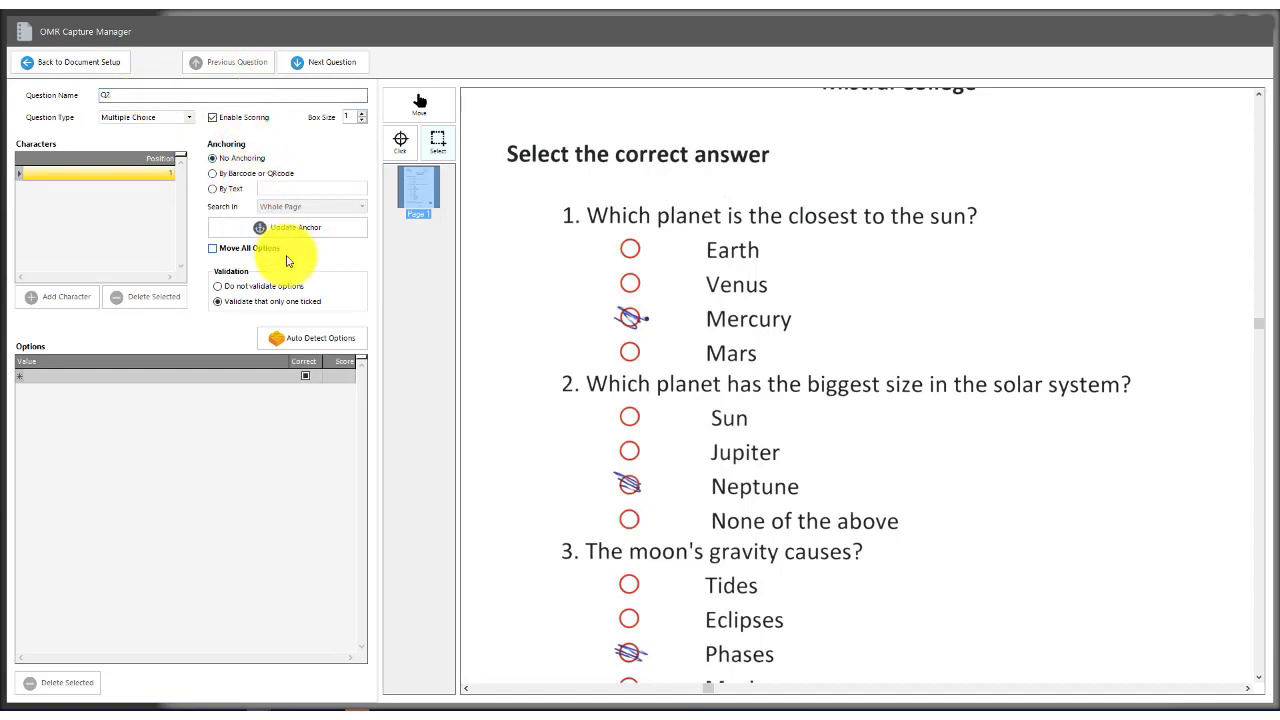
# Auto-detect the four answer circles of the quiz's second question and create options for them with values starting from A.
pyautogui.click(440, 144)
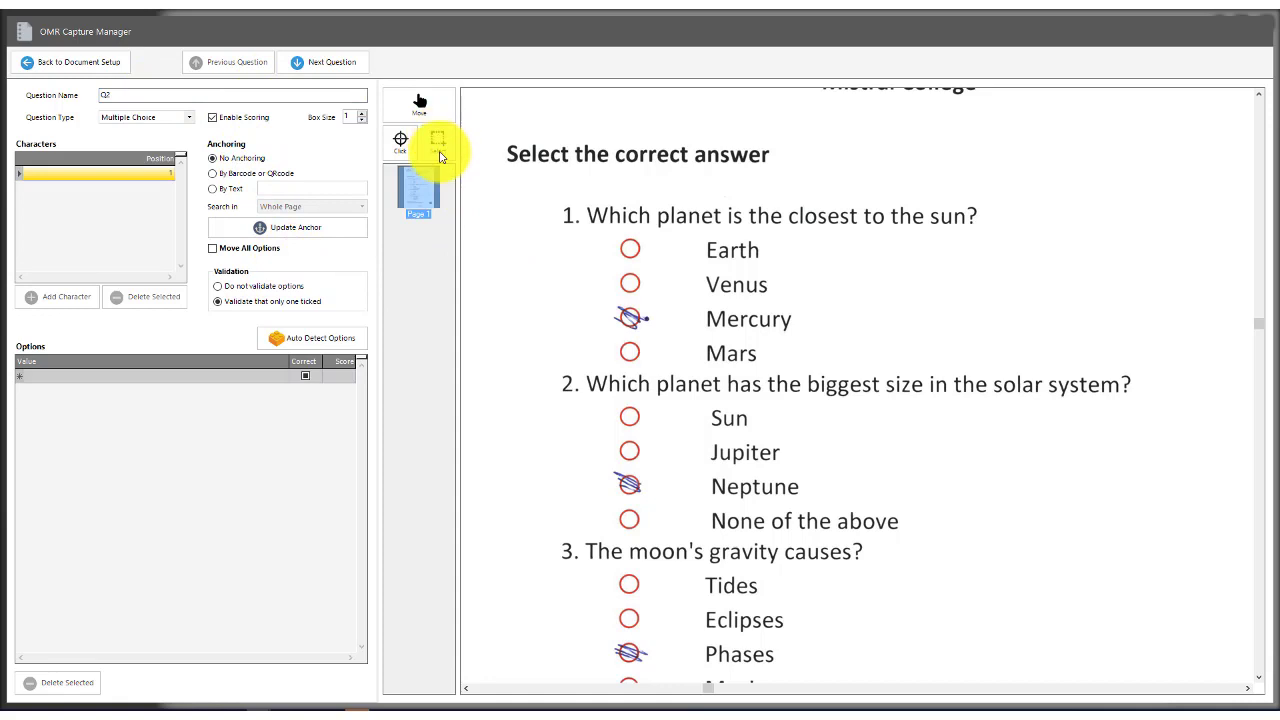
pyautogui.moveTo(621, 437); pyautogui.dragTo(655, 540)
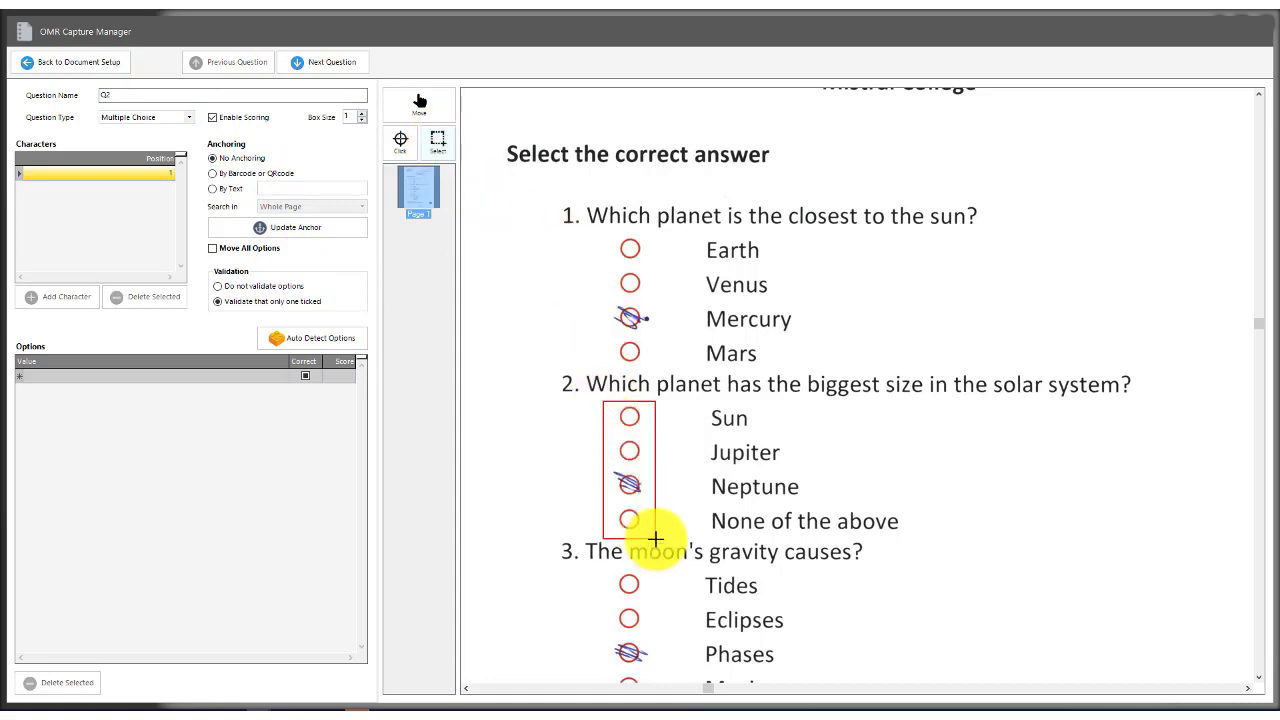
pyautogui.click(309, 340)
pyautogui.click(792, 411)
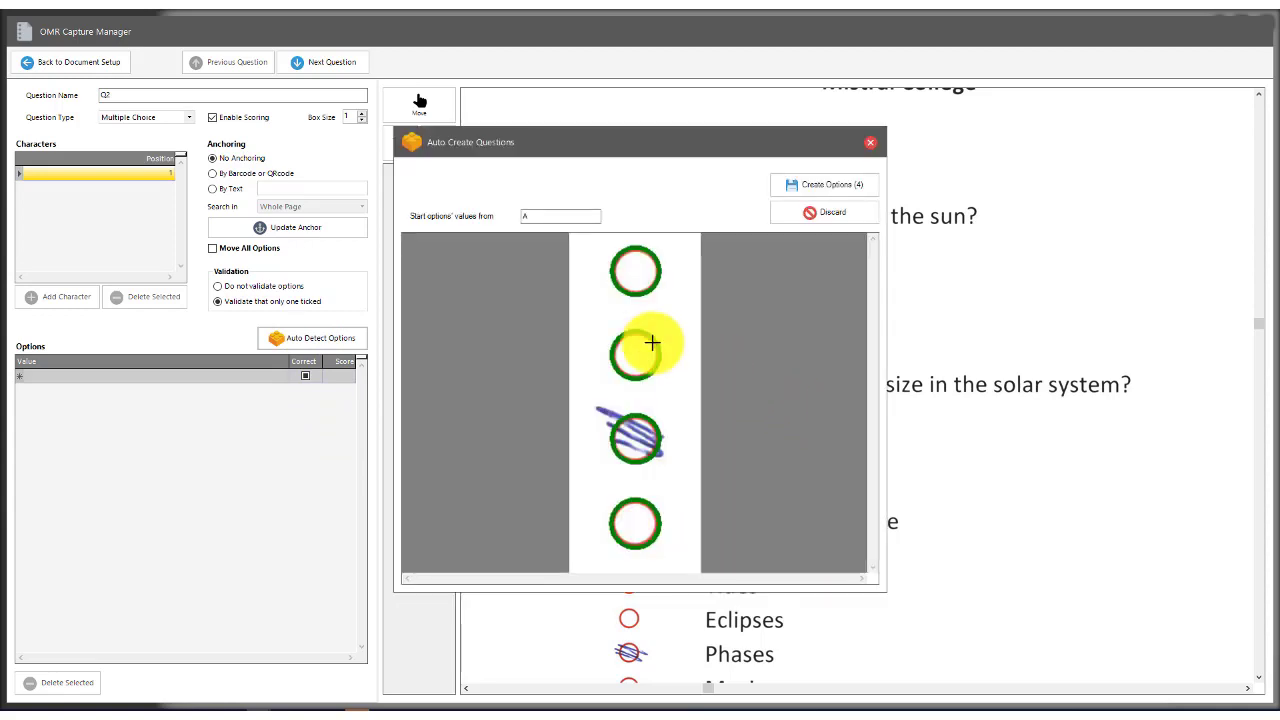
pyautogui.click(812, 191)
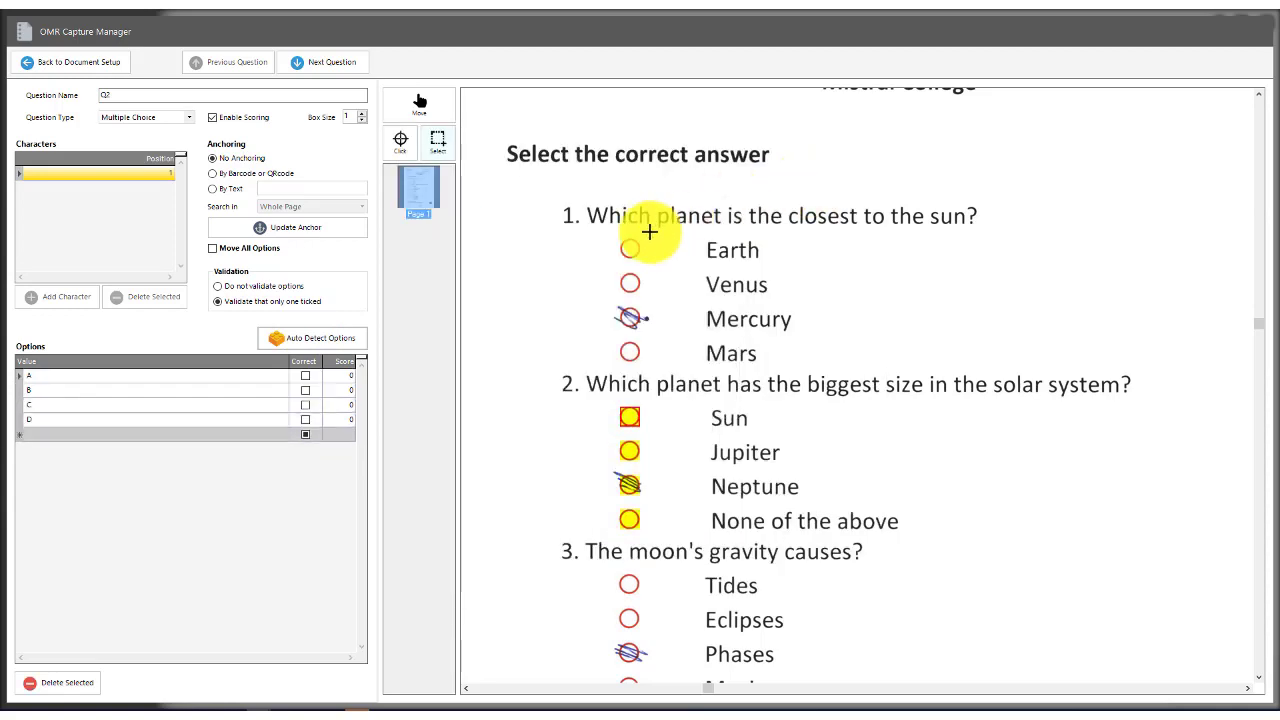
# Mark option B as Q2's correct answer and return to the document setup.
pyautogui.click(306, 395)
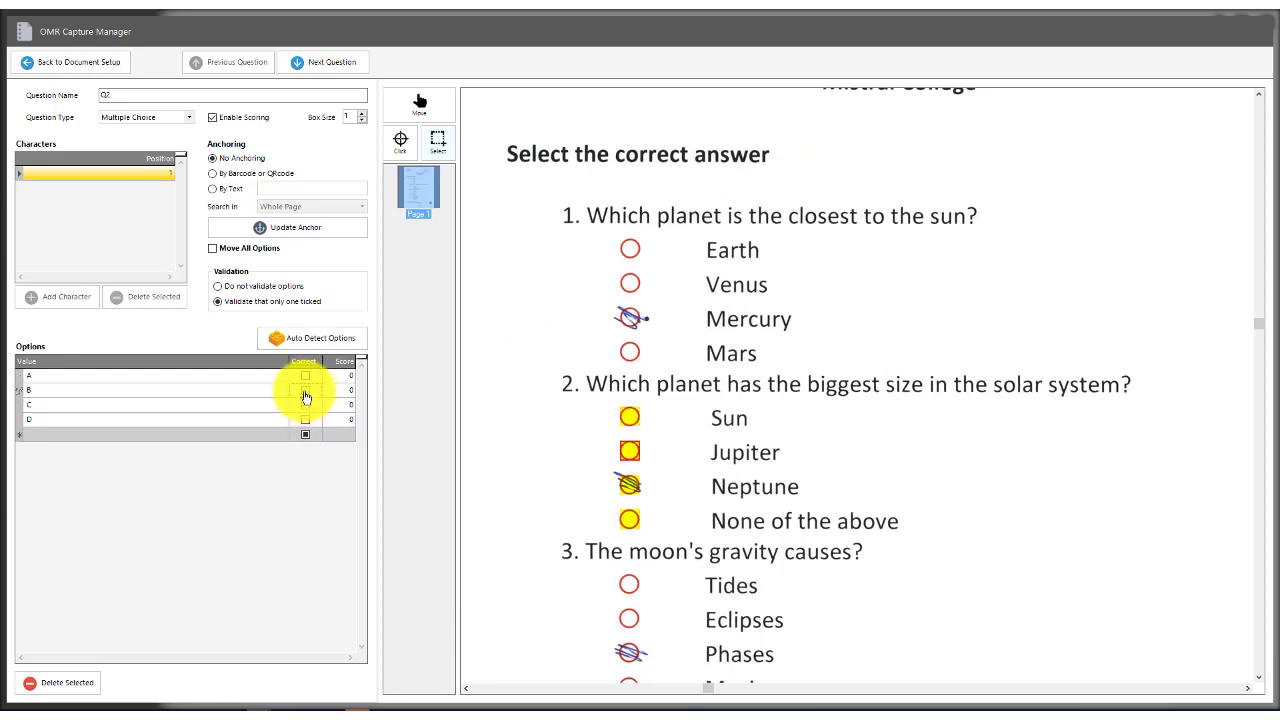
pyautogui.click(305, 391)
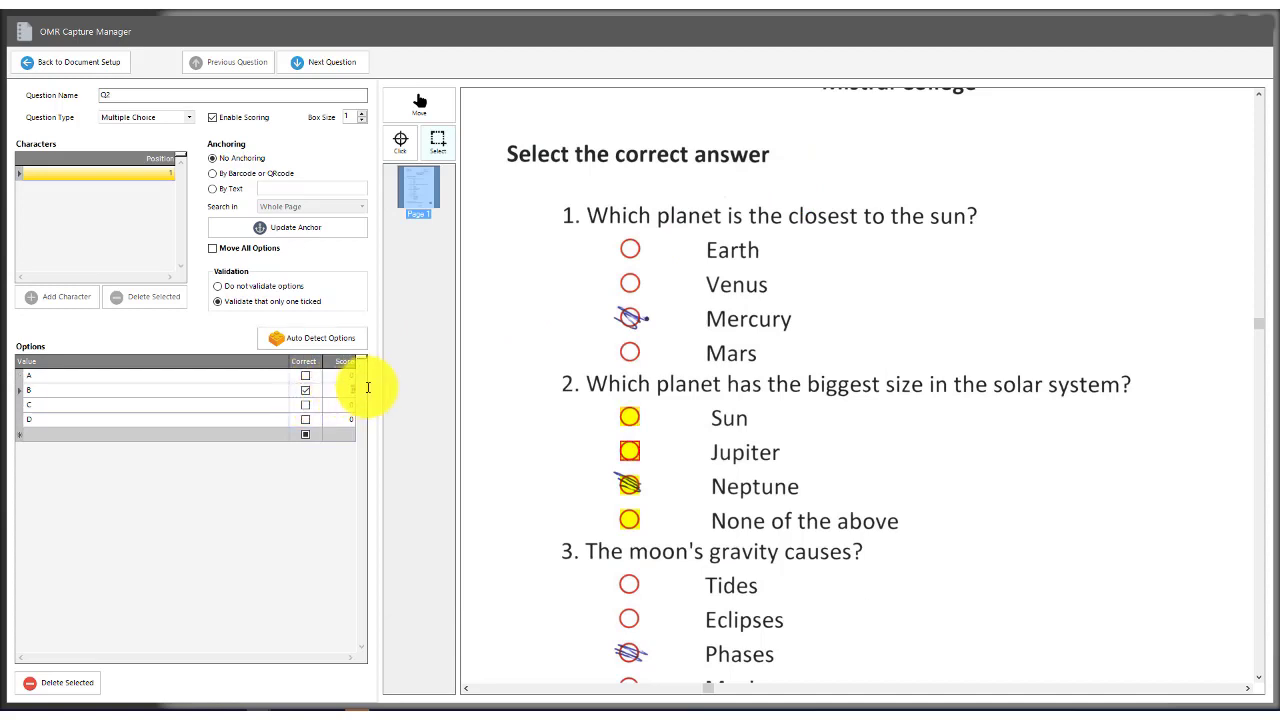
pyautogui.click(58, 64)
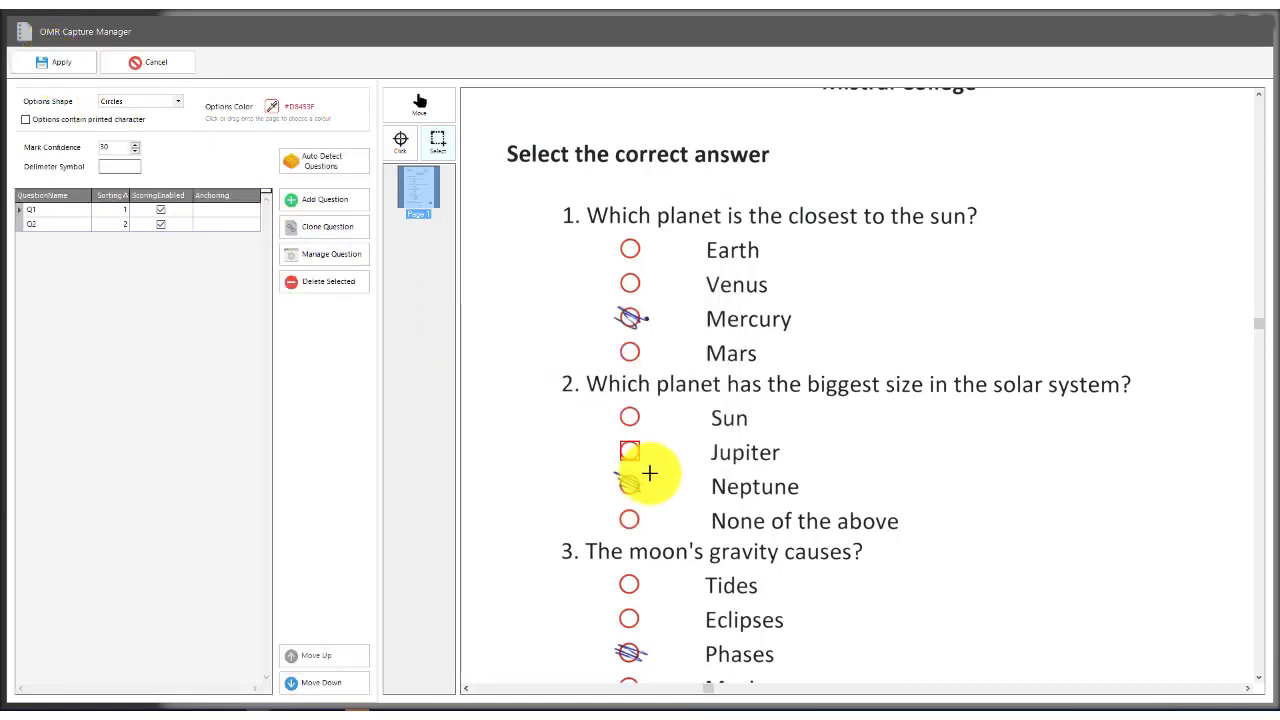
# Add a multiple-choice question named Q3 and enable scoring for it.
pyautogui.scroll(1, 618, 586)
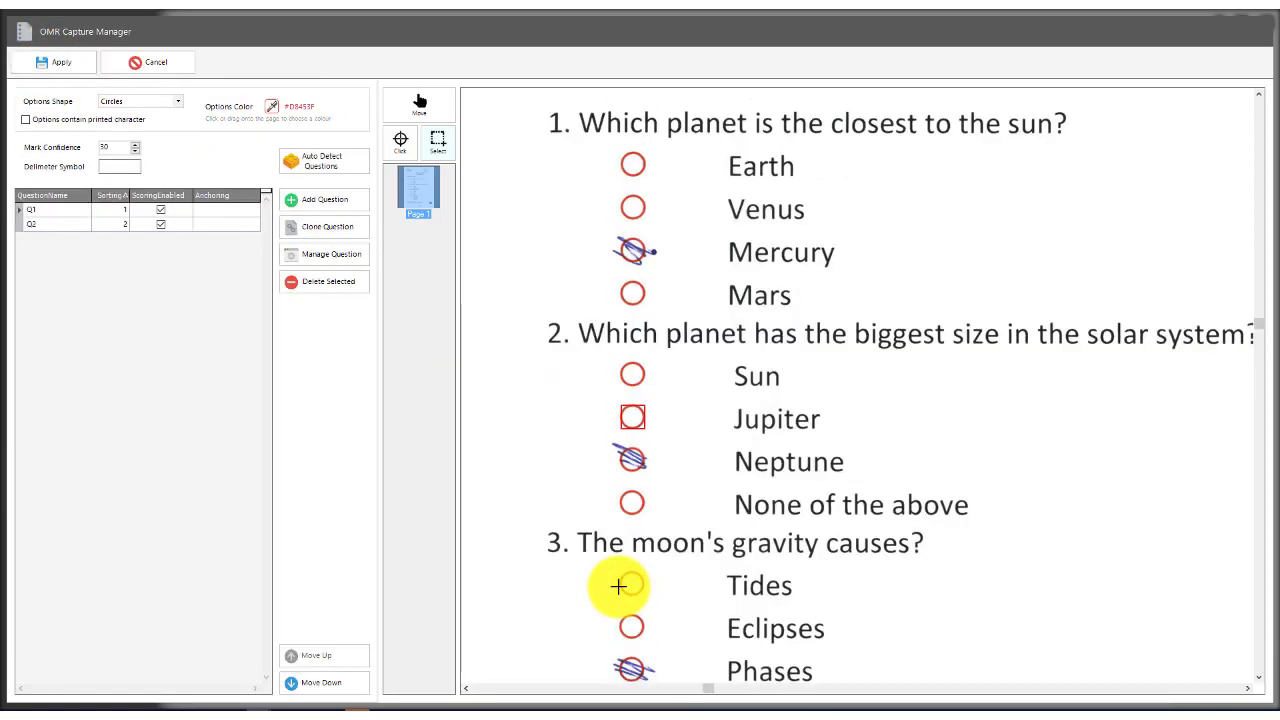
pyautogui.scroll(-2, 620, 583)
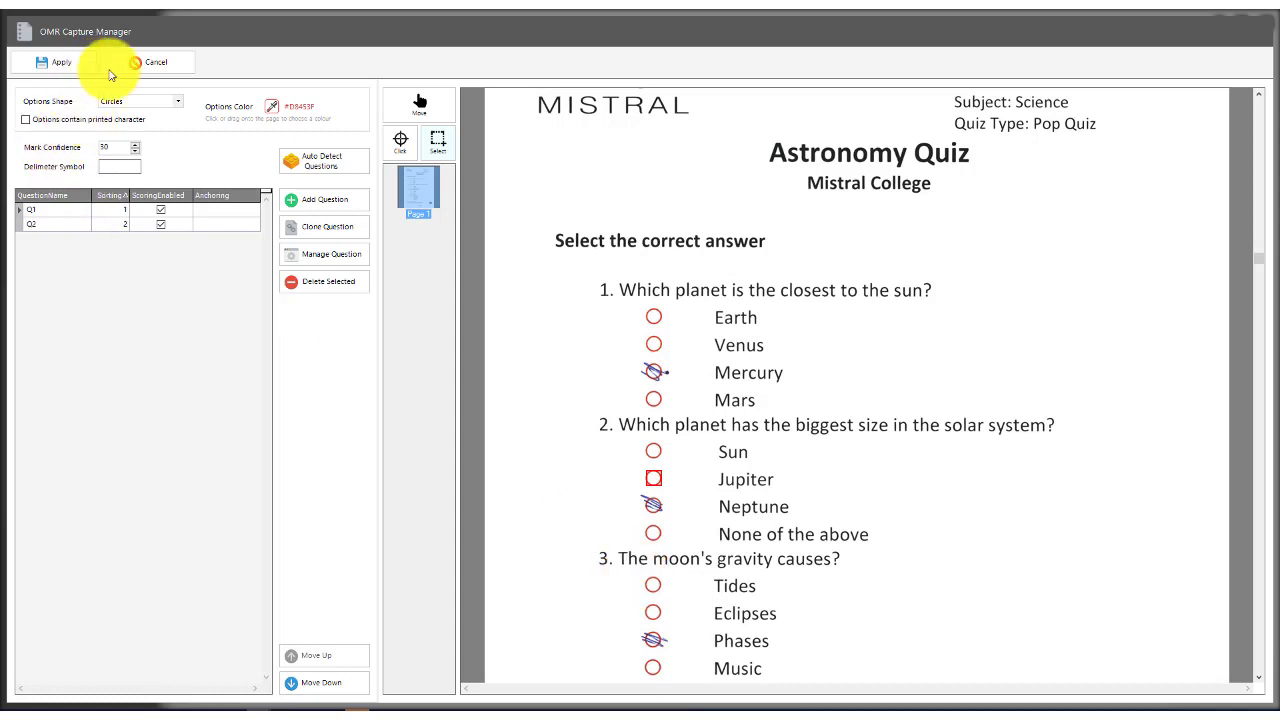
pyautogui.click(307, 199)
pyautogui.click(134, 97)
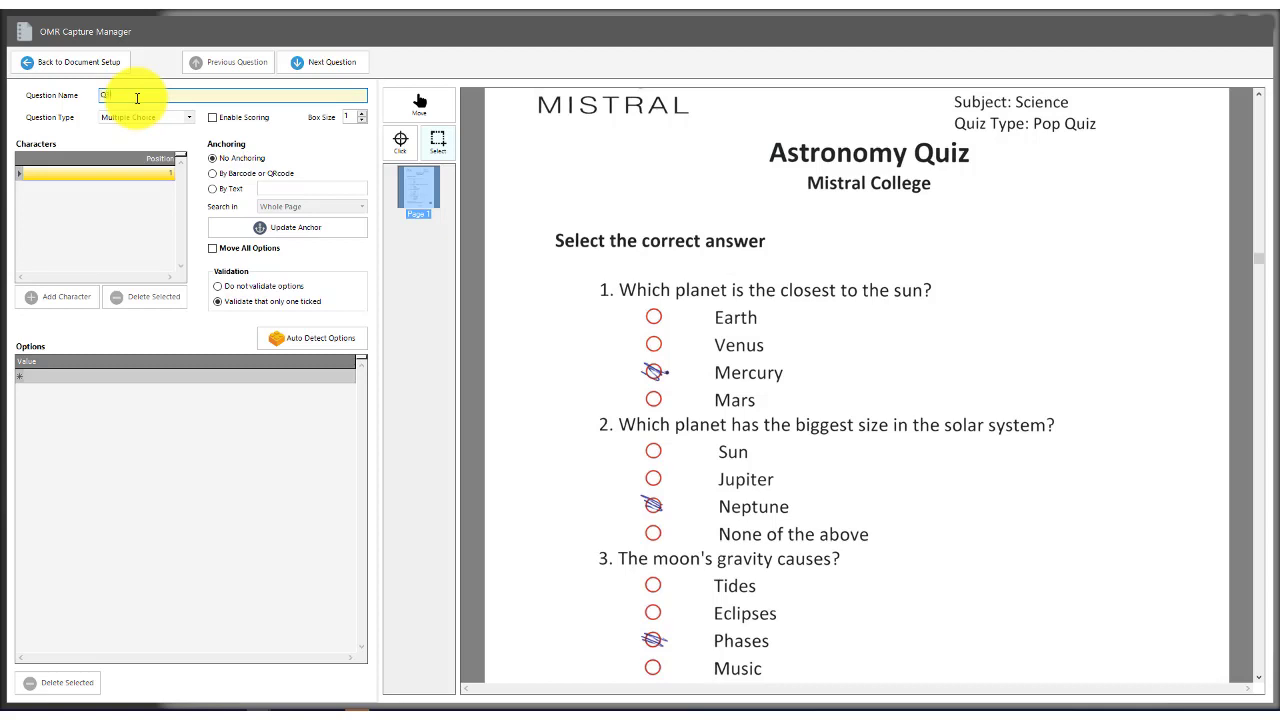
pyautogui.click(212, 117)
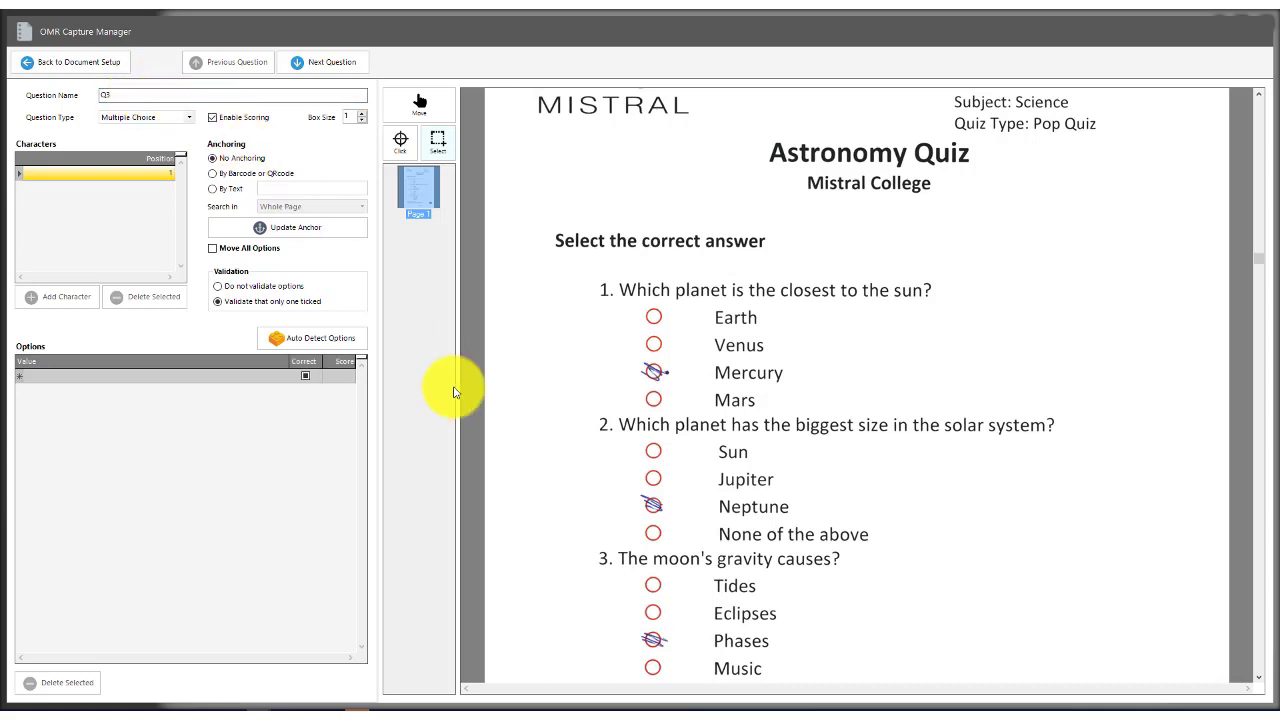
# Auto-detect the answer circles of the quiz's third question and create the detected options with values starting from A.
pyautogui.moveTo(611, 566); pyautogui.dragTo(720, 663)
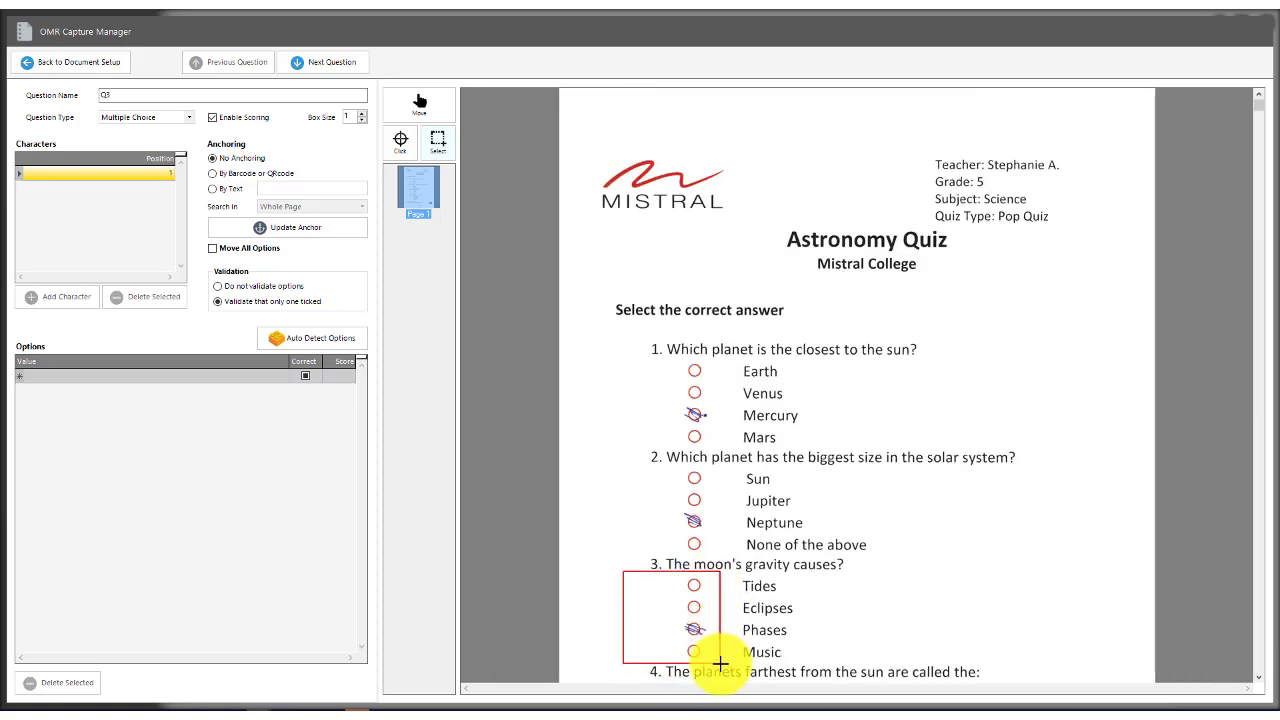
pyautogui.click(336, 337)
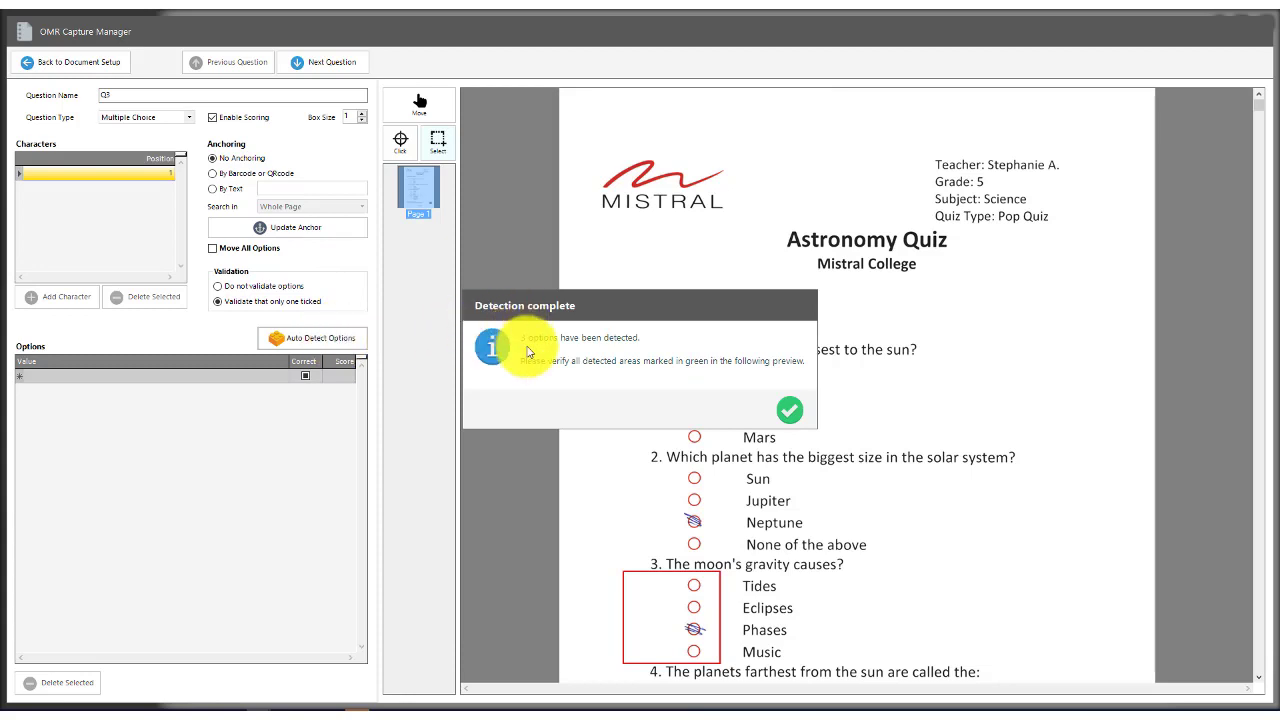
pyautogui.click(789, 410)
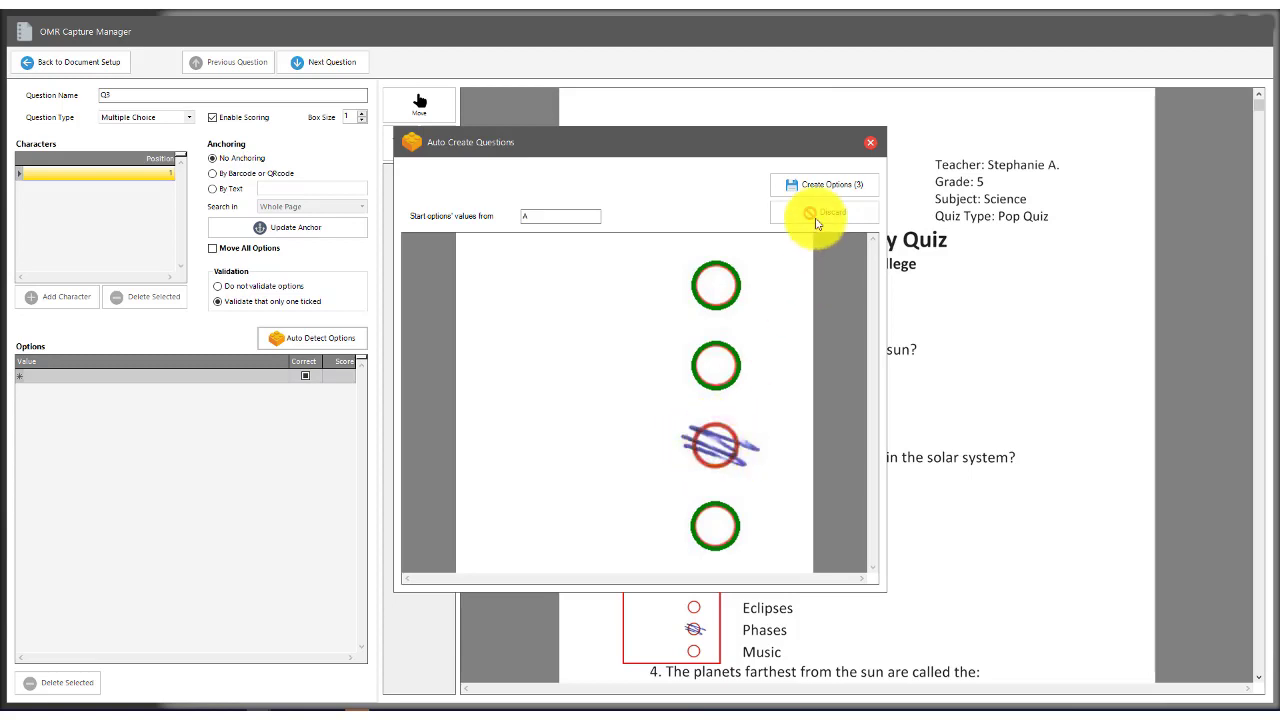
pyautogui.click(818, 187)
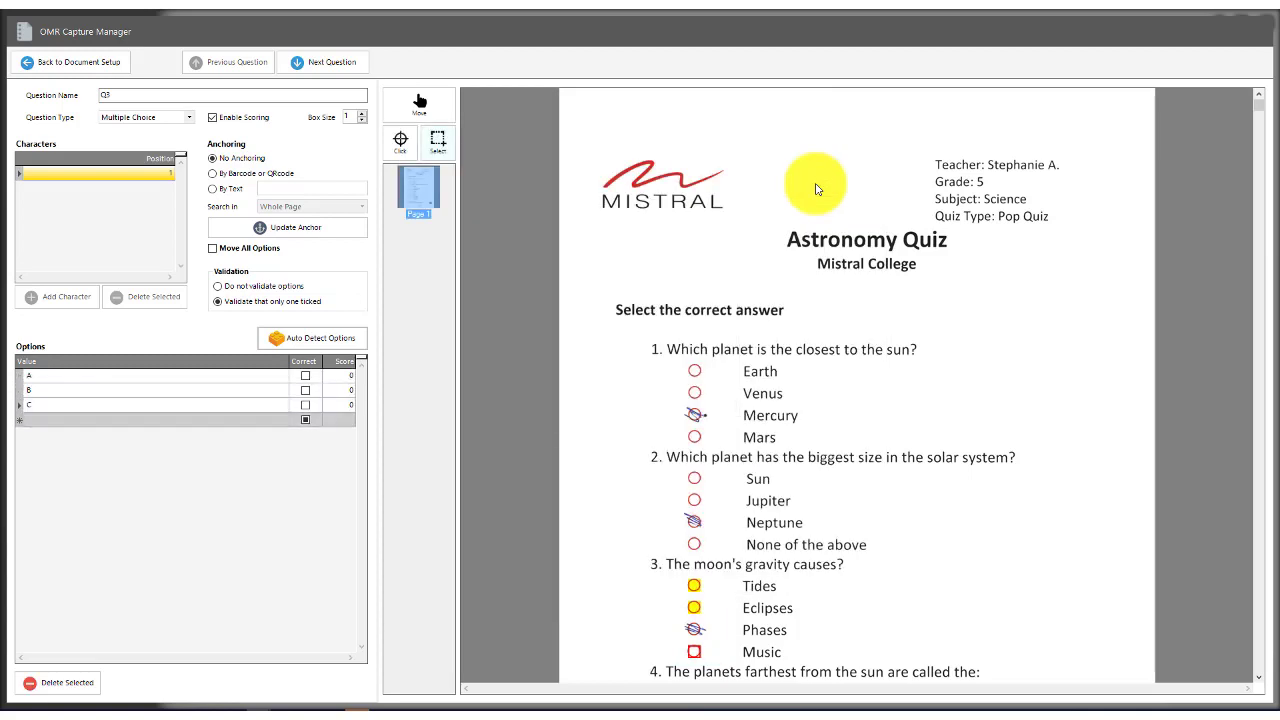
# Change the value of Q3's third option, the Music circle, to D and add a new option with value C.
pyautogui.click(60, 409)
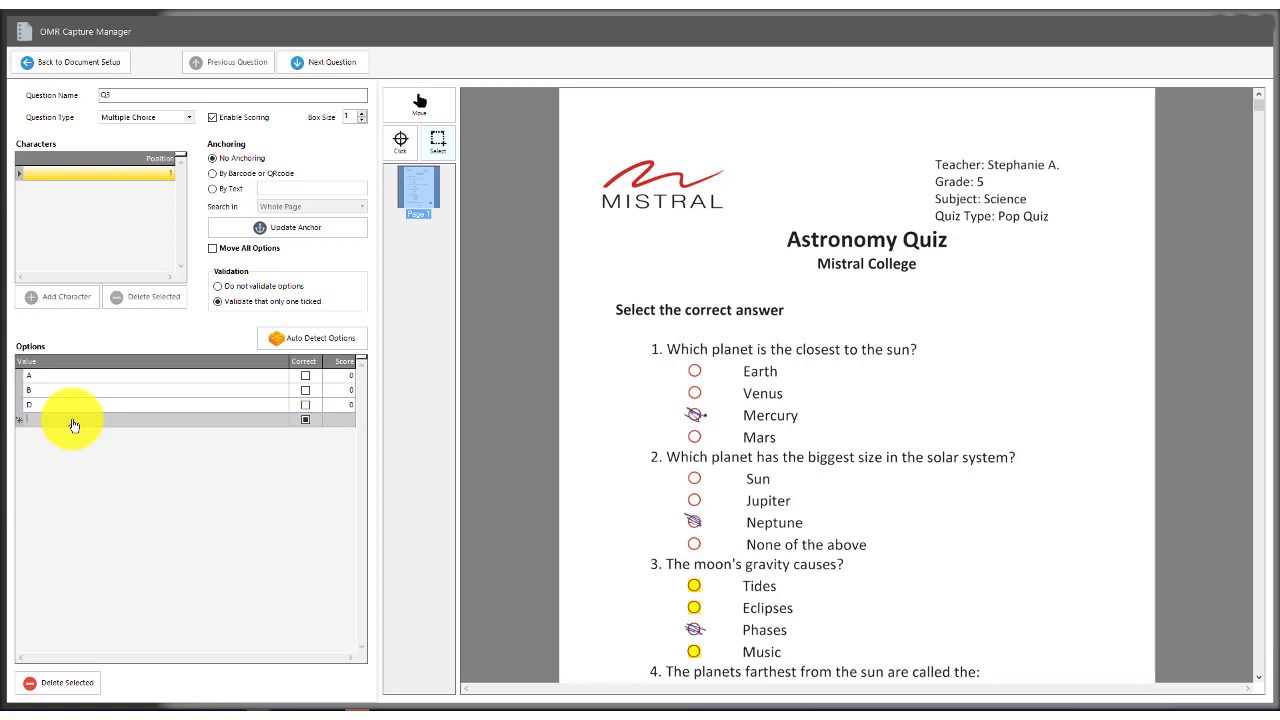
pyautogui.write('C')
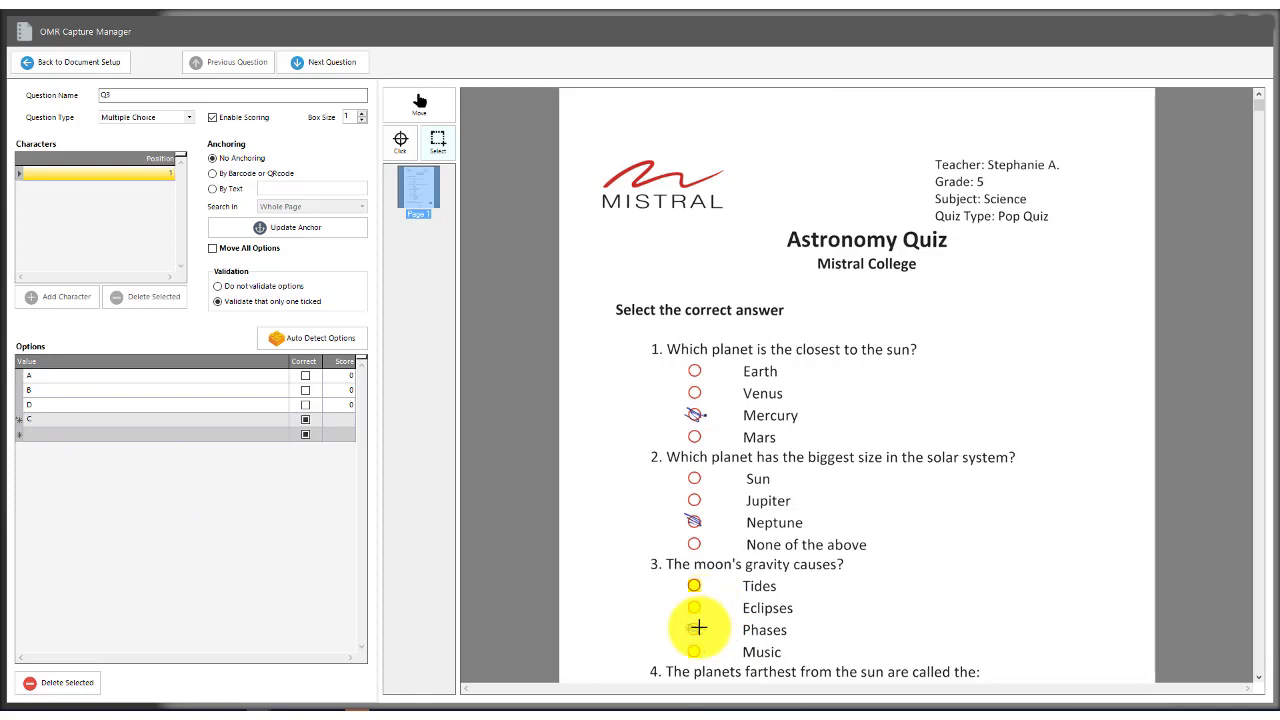
pyautogui.press('Return')
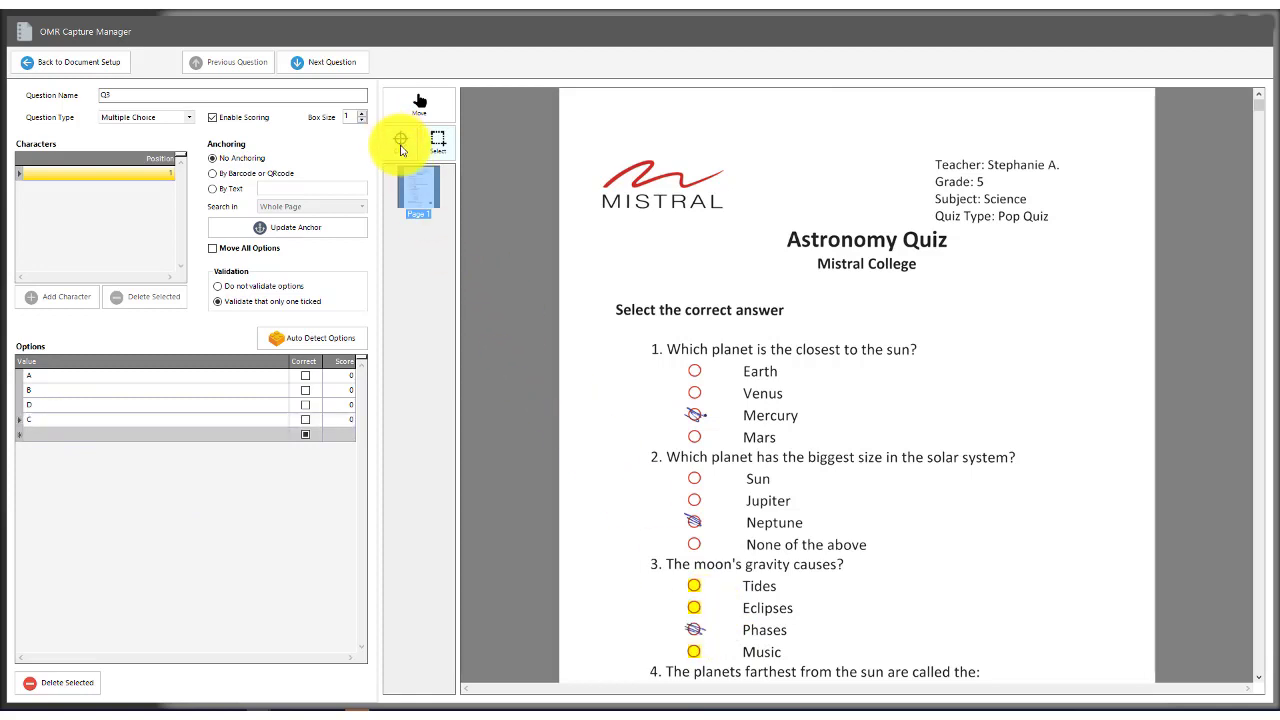
# Place Q3's option C manually on the marked Phases circle of the third question.
pyautogui.click(401, 149)
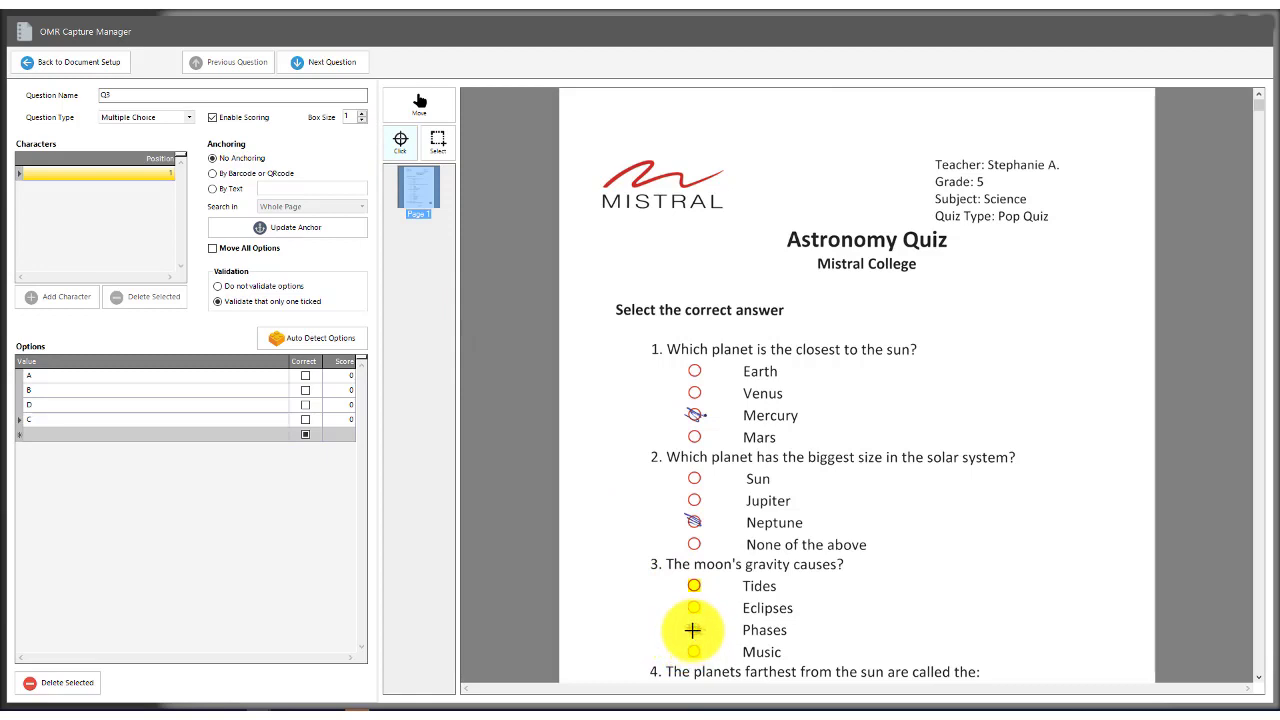
pyautogui.click(691, 626)
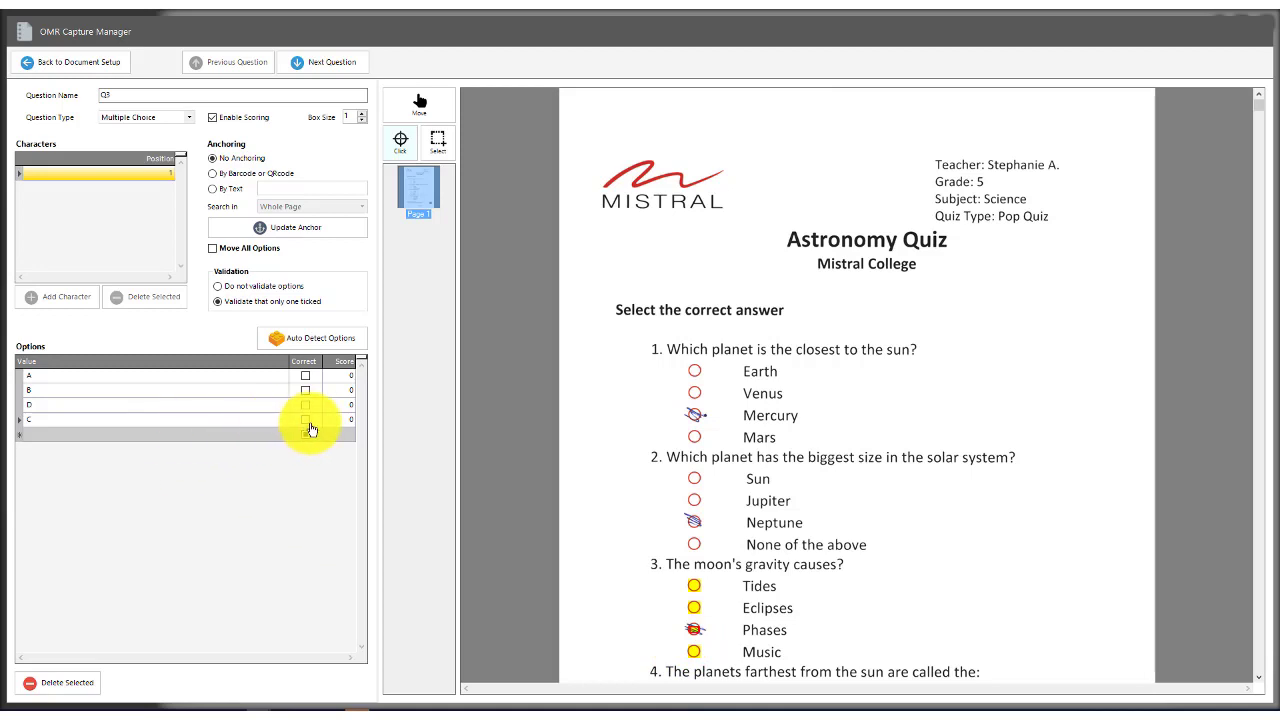
pyautogui.click(307, 433)
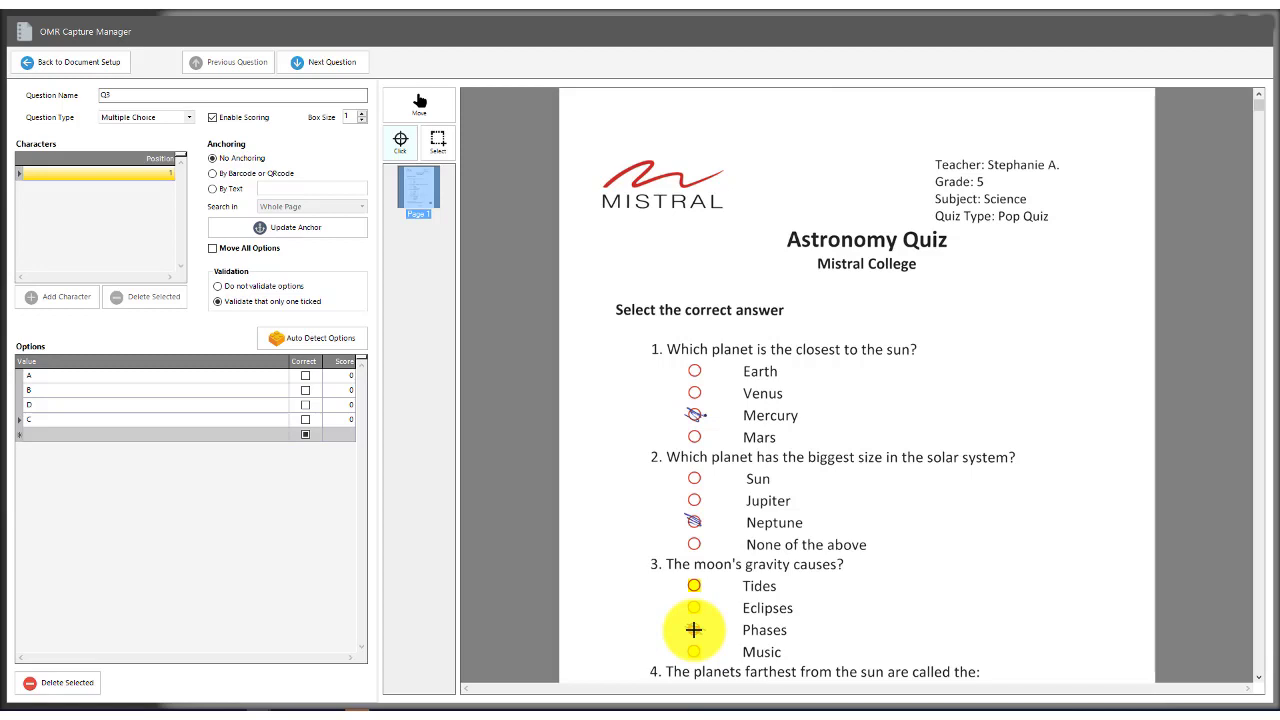
pyautogui.click(694, 629)
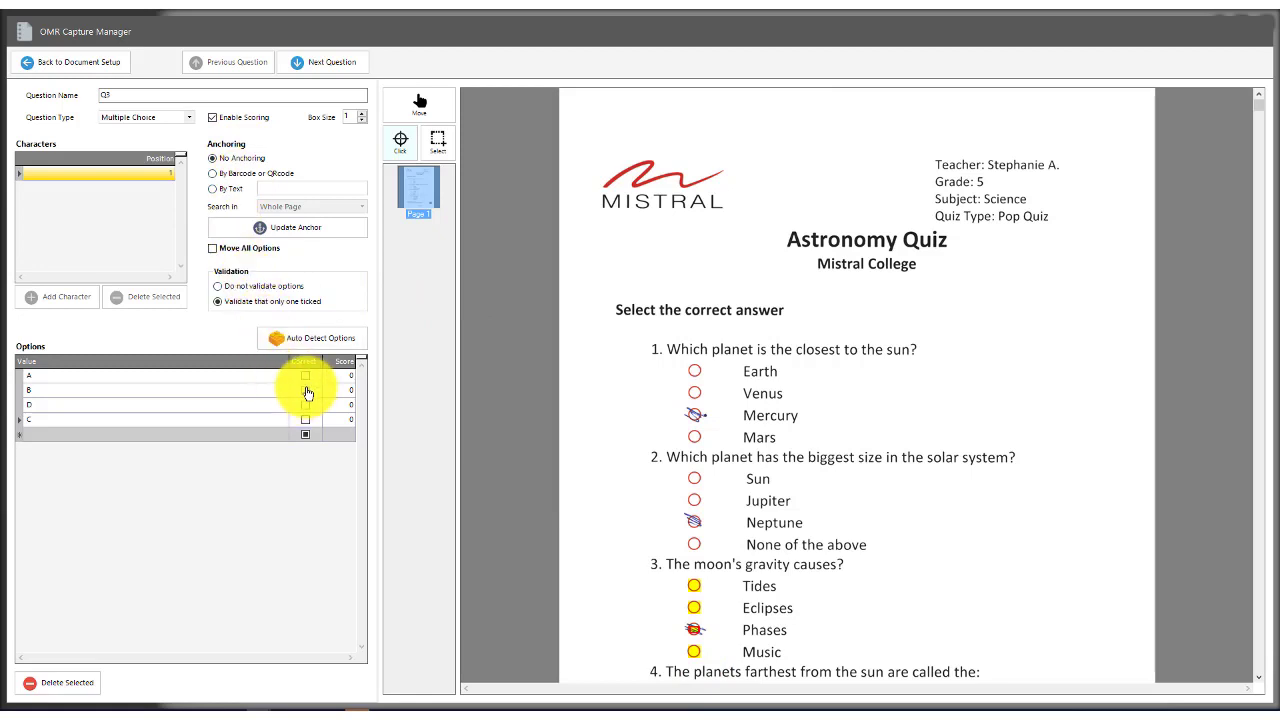
# Mark option A as Q3's correct answer with a score of 25 and return to the document setup.
pyautogui.click(305, 376)
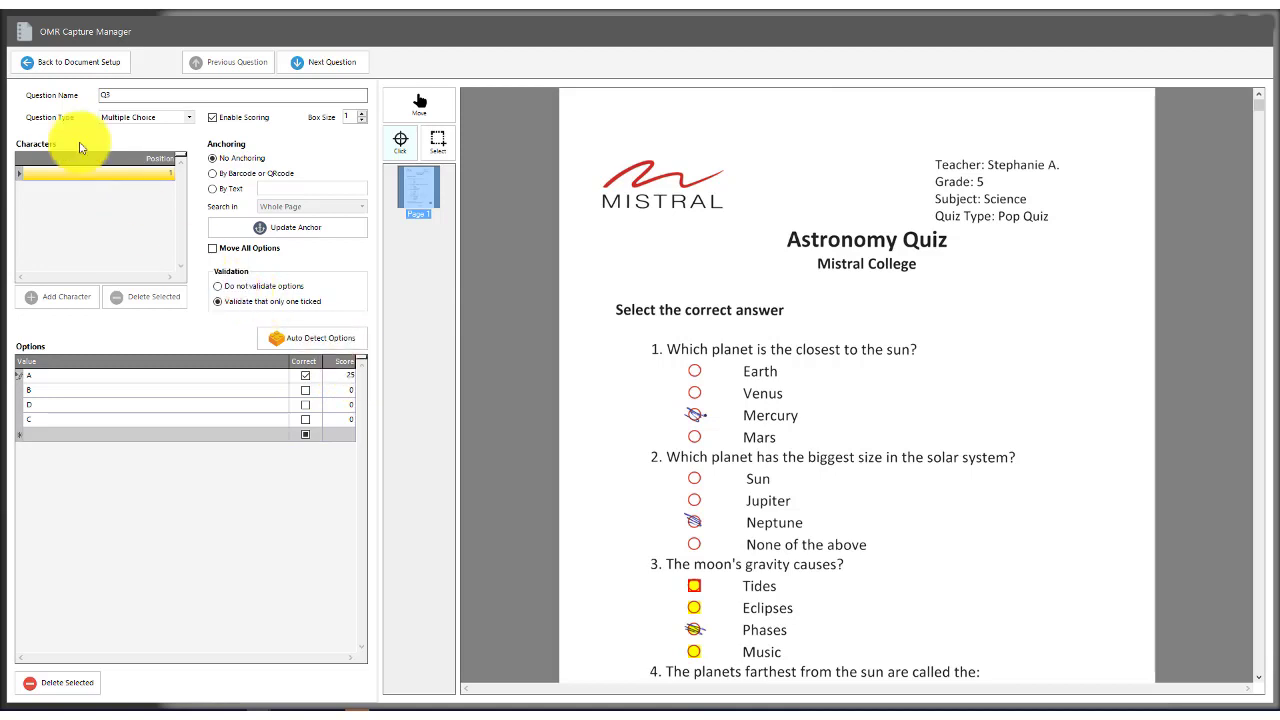
pyautogui.click(68, 62)
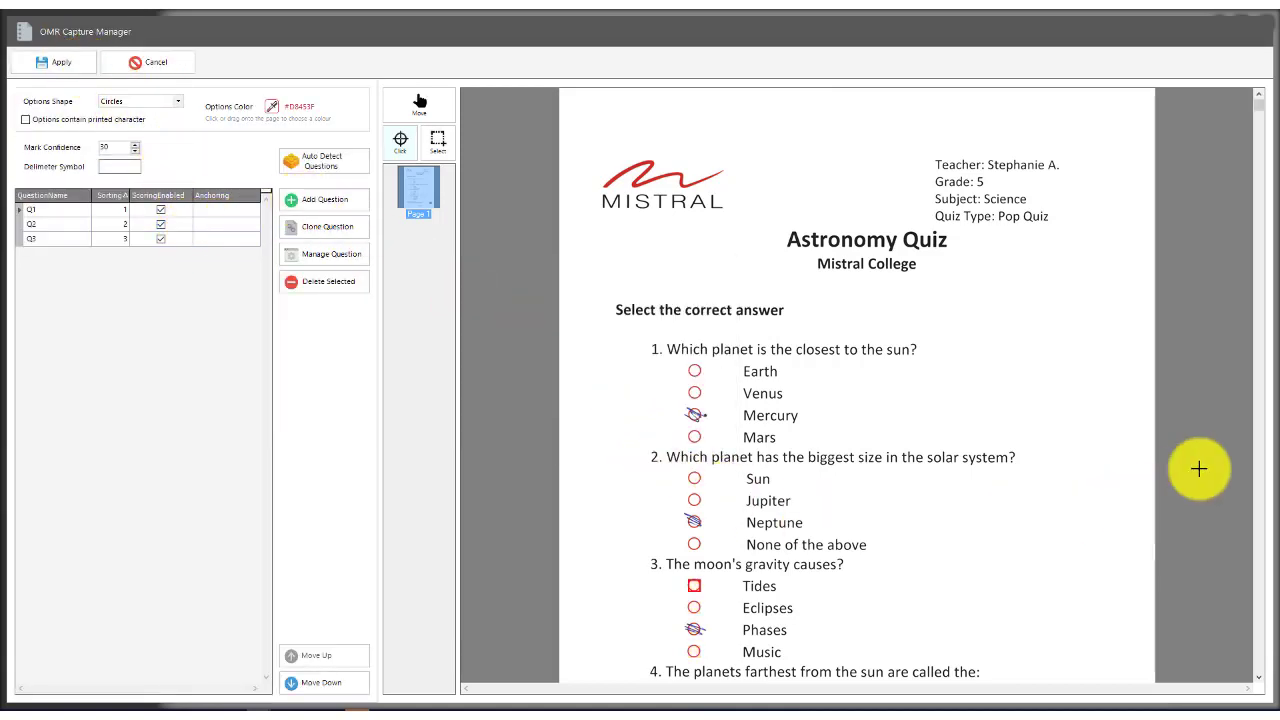
# Add a multiple-choice question named Q4 and enable scoring for it.
pyautogui.moveTo(1260, 113); pyautogui.dragTo(1249, 586)
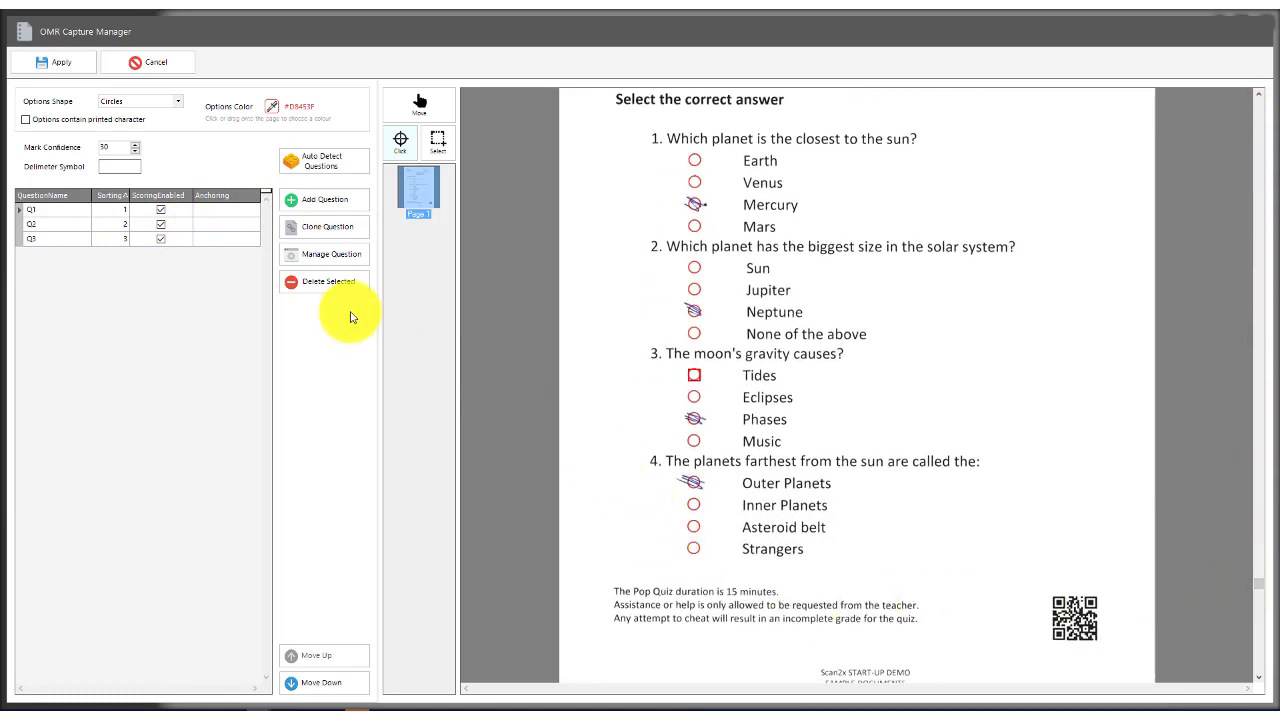
pyautogui.click(316, 202)
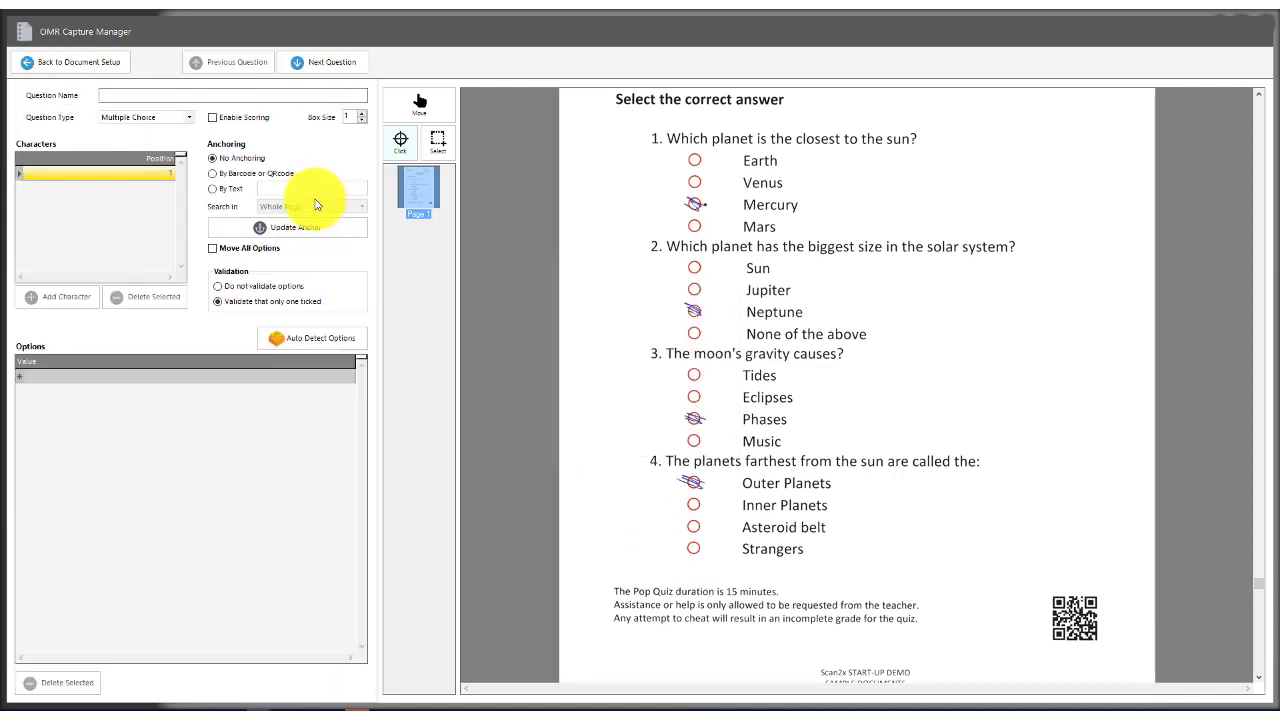
pyautogui.click(158, 97)
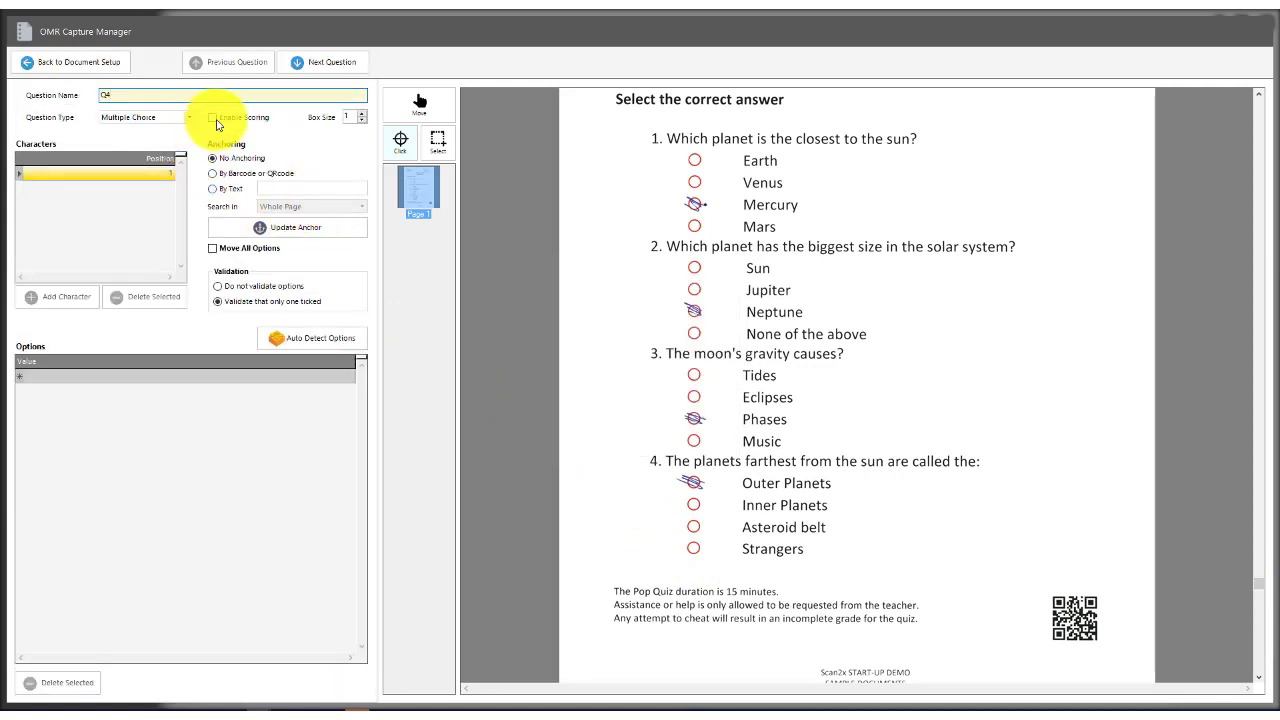
pyautogui.click(222, 120)
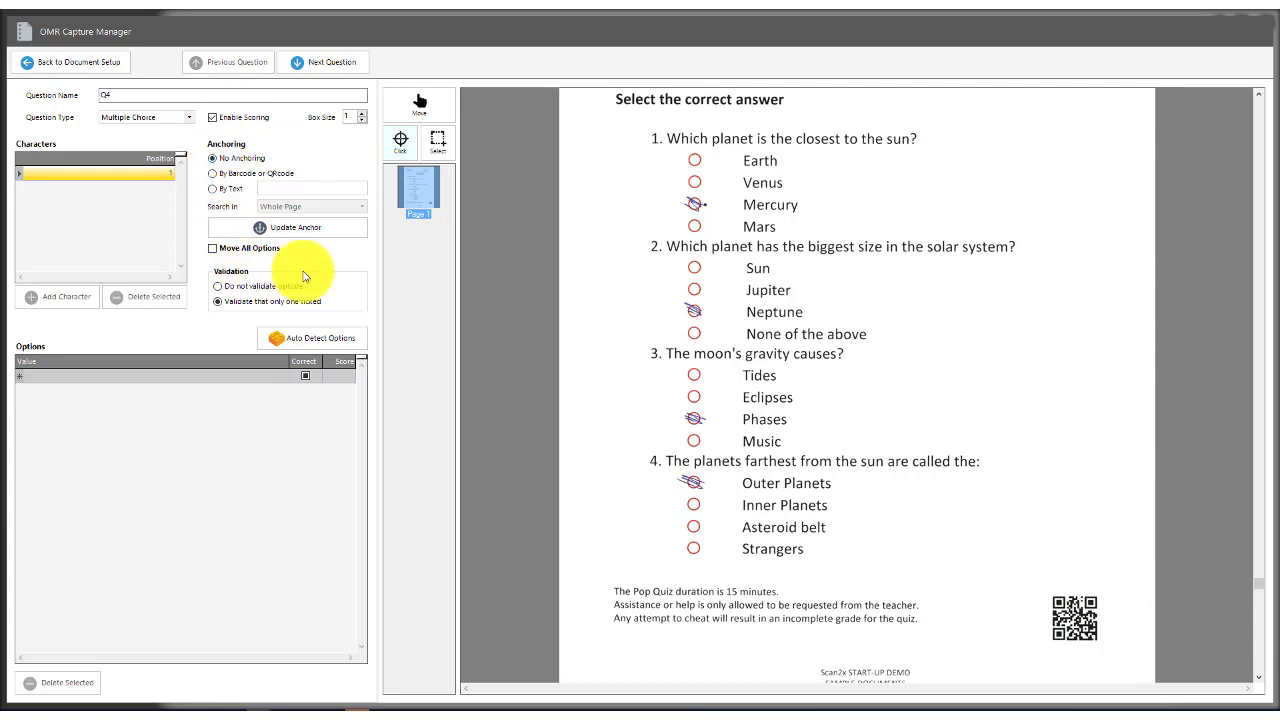
# Auto-detect the four answer circles of the fourth question and create Q4's options with values starting from A.
pyautogui.click(437, 141)
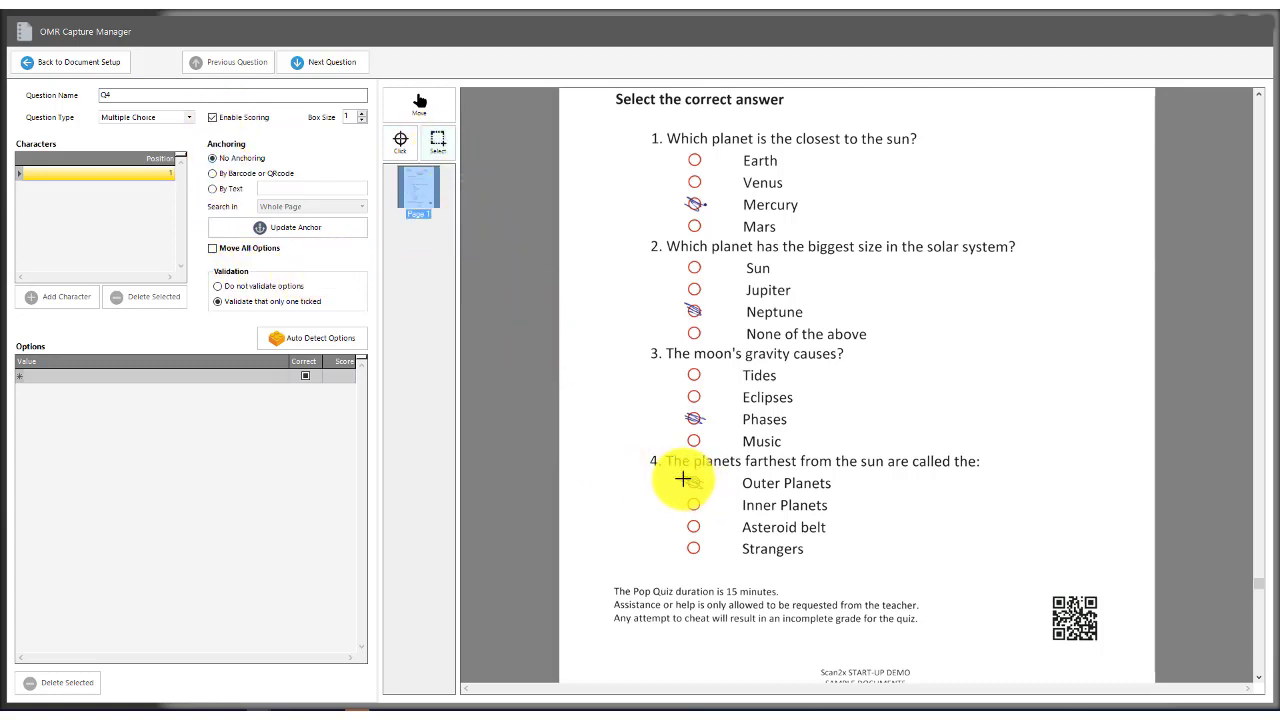
pyautogui.moveTo(670, 470); pyautogui.dragTo(717, 564)
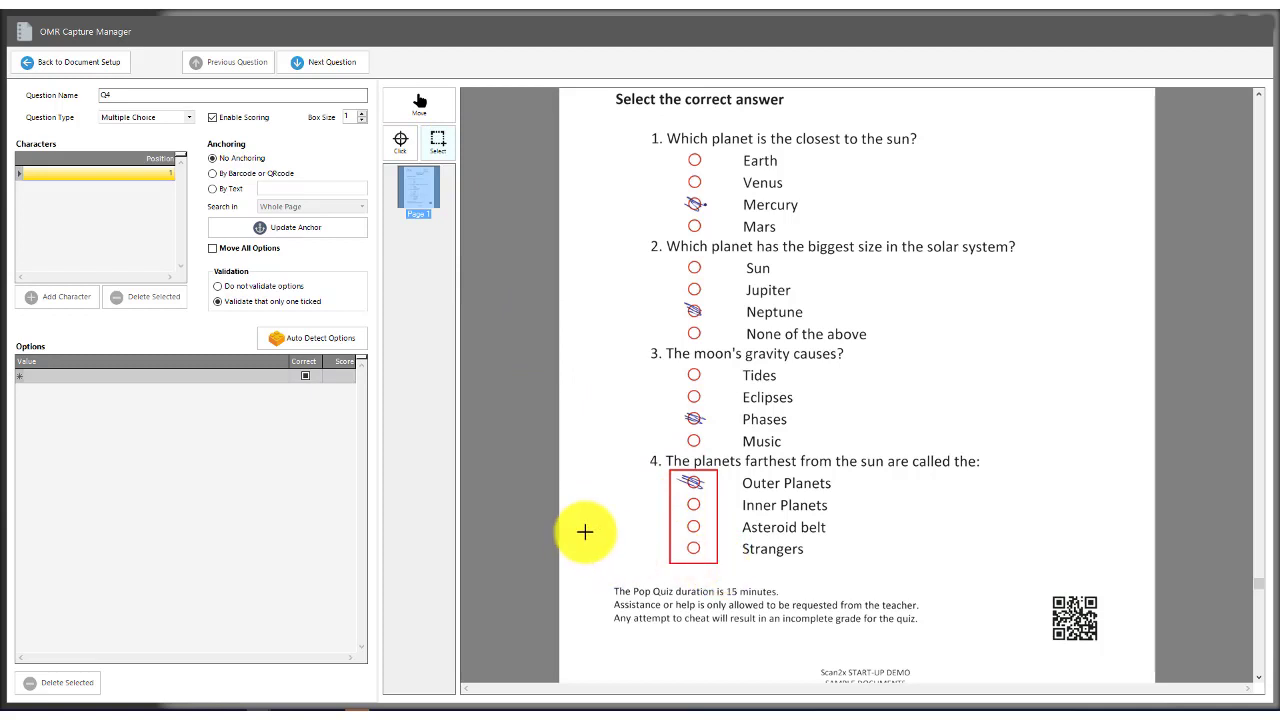
pyautogui.click(325, 344)
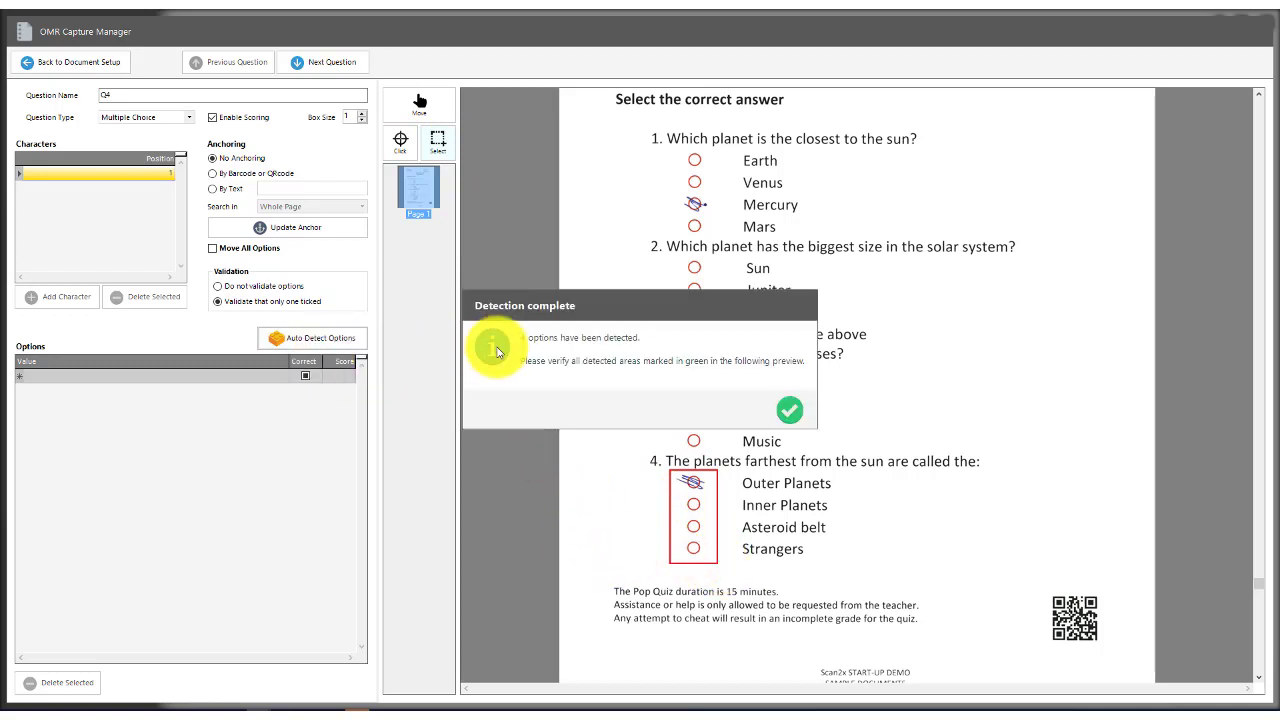
pyautogui.click(789, 411)
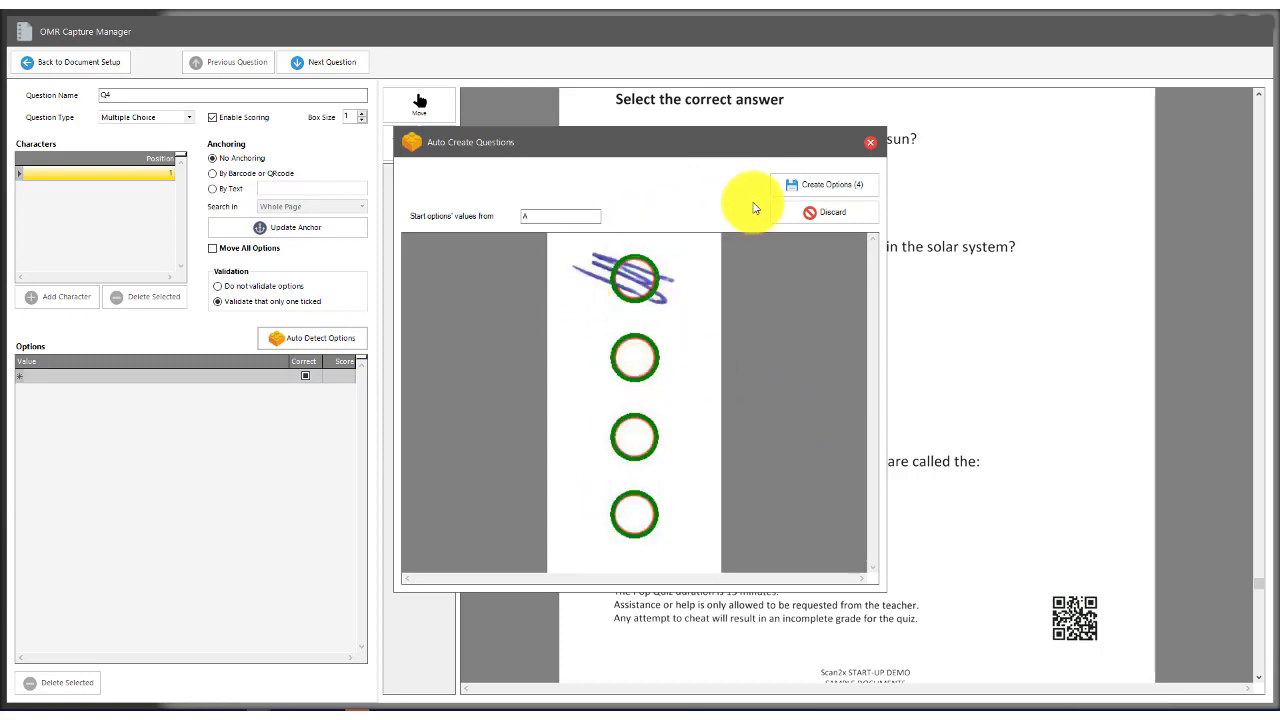
pyautogui.click(818, 185)
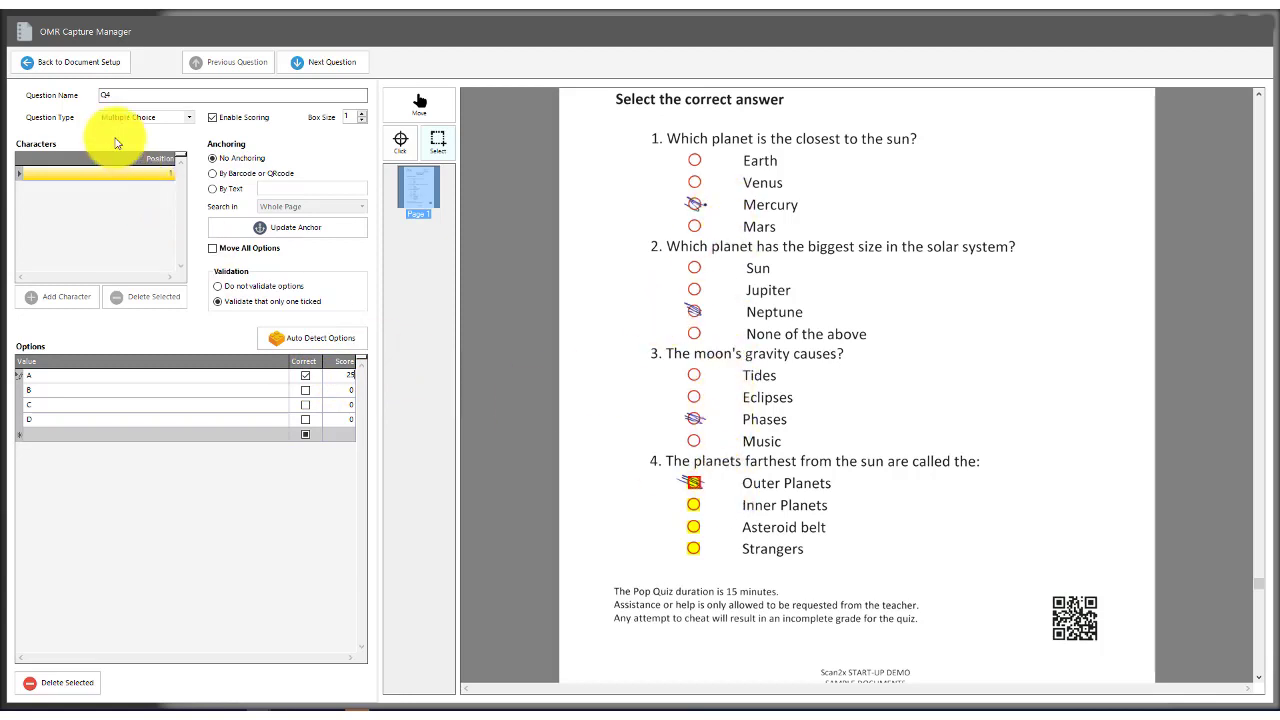
# Mark option A as Q4's correct answer with a score of 25 and return to the job settings.
pyautogui.click(80, 62)
pyautogui.click(80, 63)
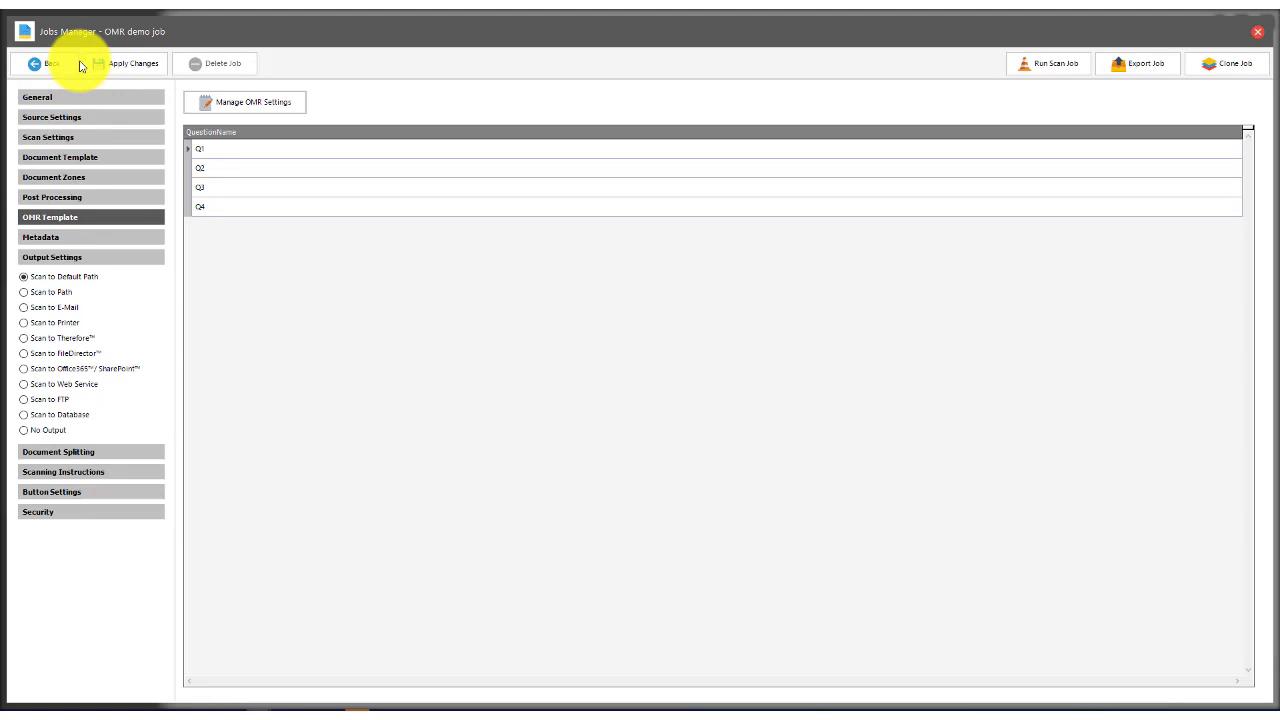
# Check the quiz's document template and add a custom main metadata field named Student.
pyautogui.click(76, 161)
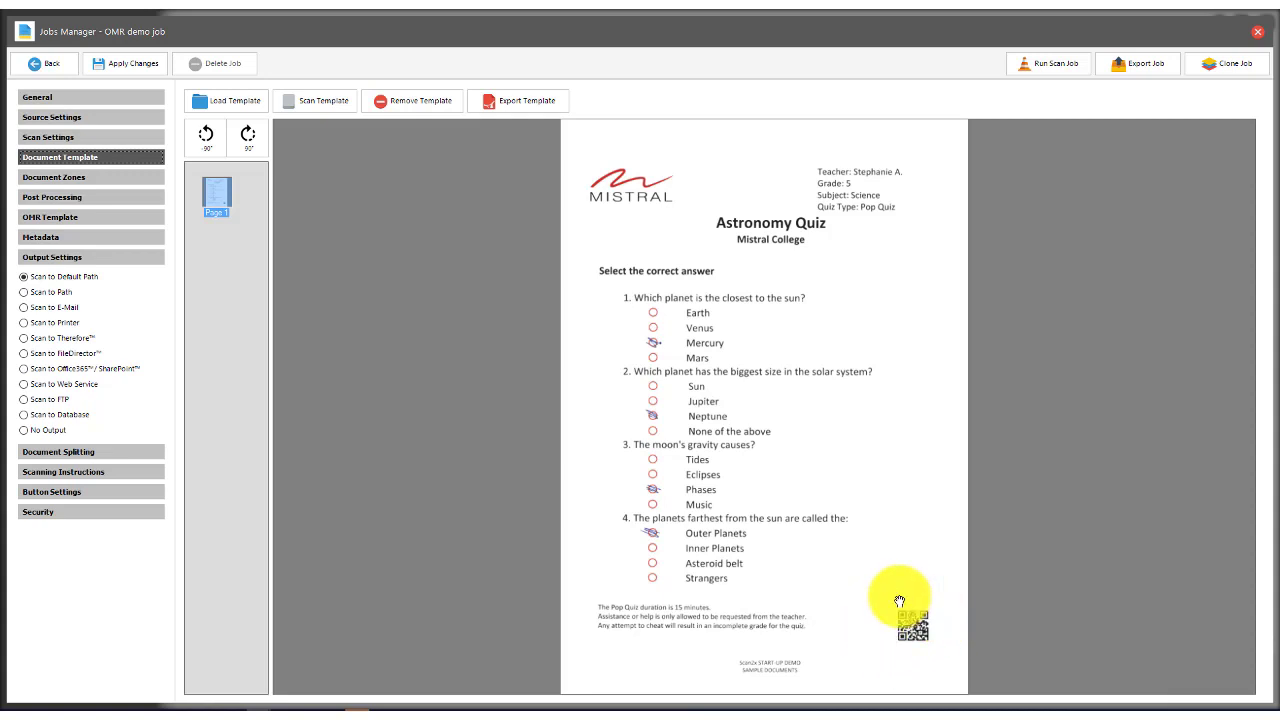
pyautogui.click(46, 240)
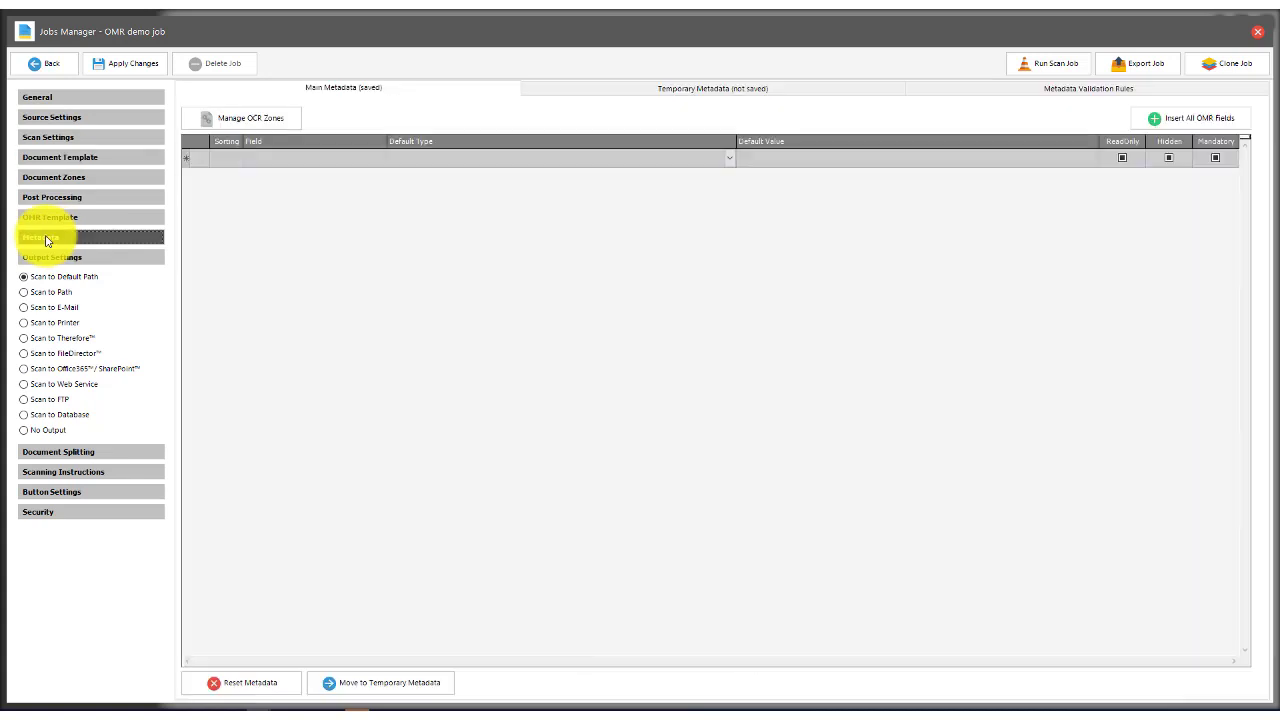
pyautogui.click(268, 163)
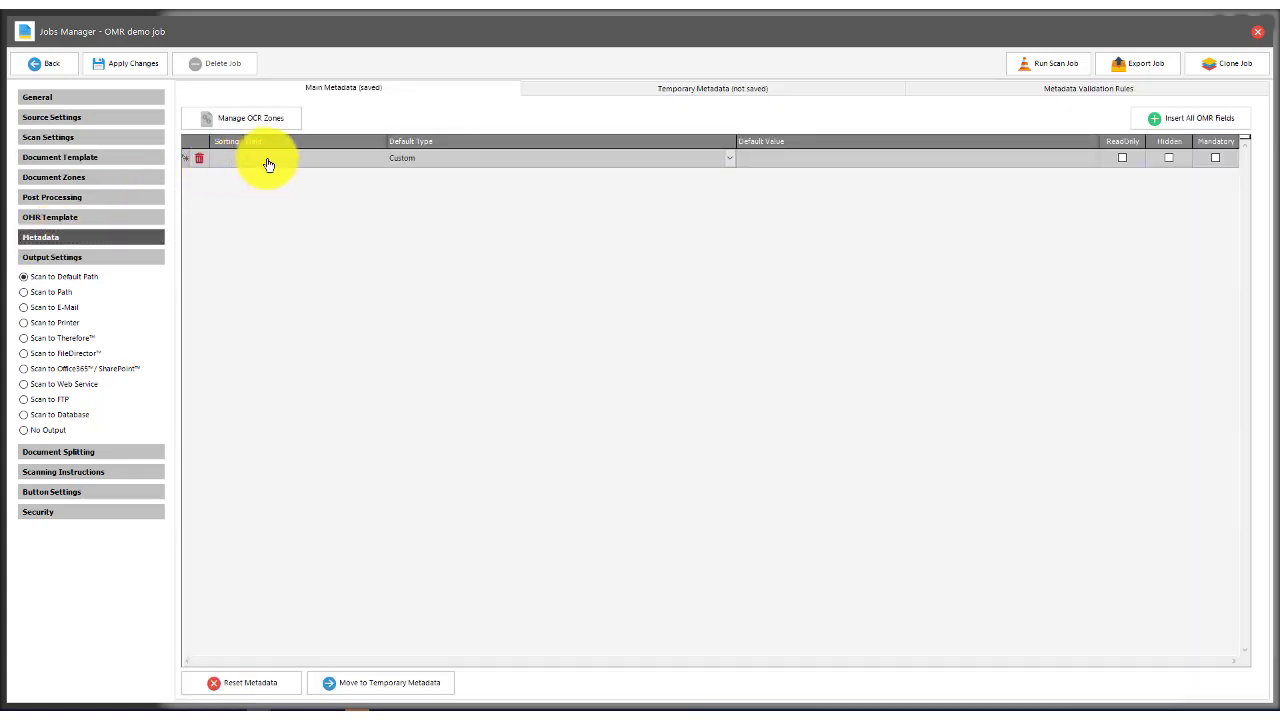
pyautogui.write('Q')
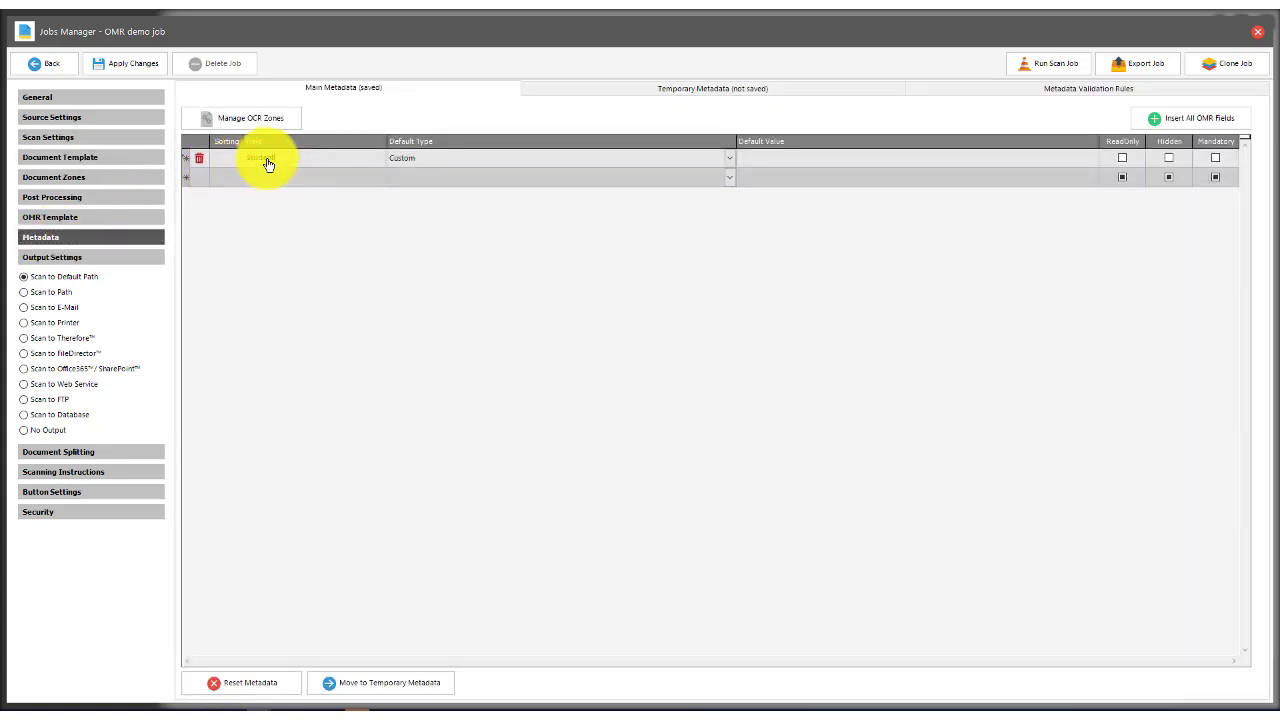
# Create a QR Code type OCR zone for the Student field around the page's QR code and apply it.
pyautogui.click(265, 126)
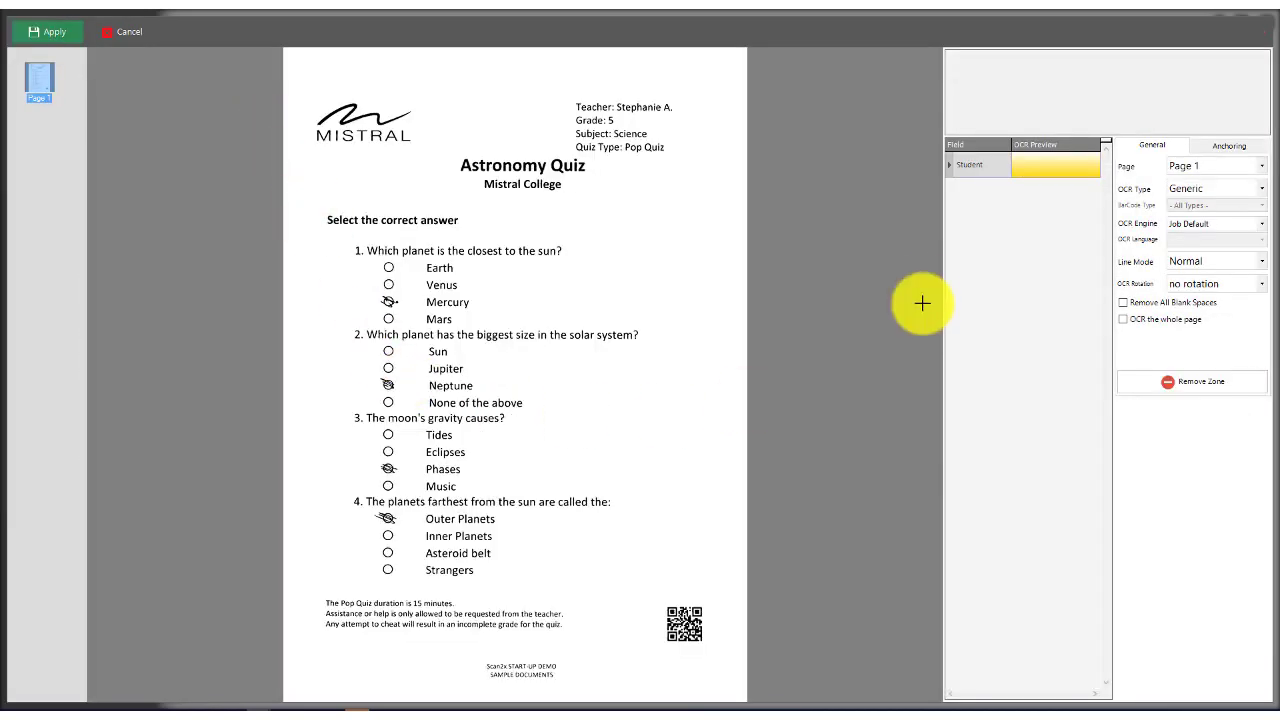
pyautogui.click(1215, 189)
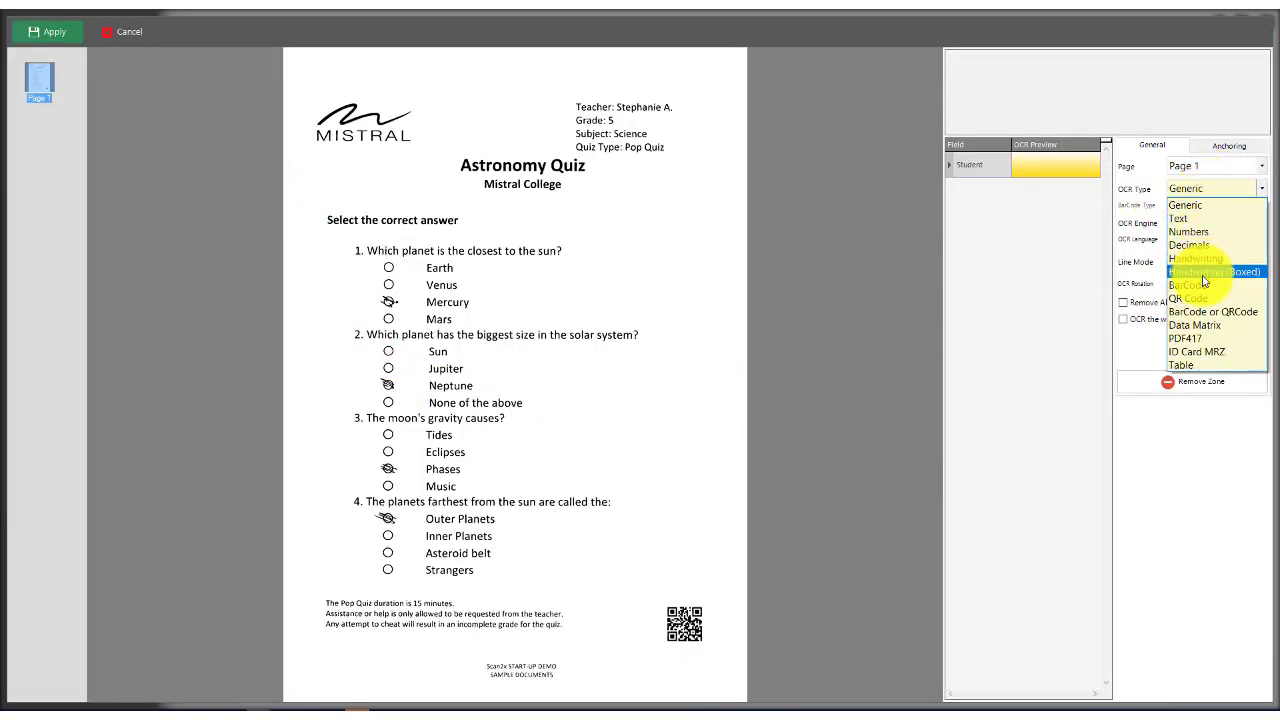
pyautogui.click(1204, 304)
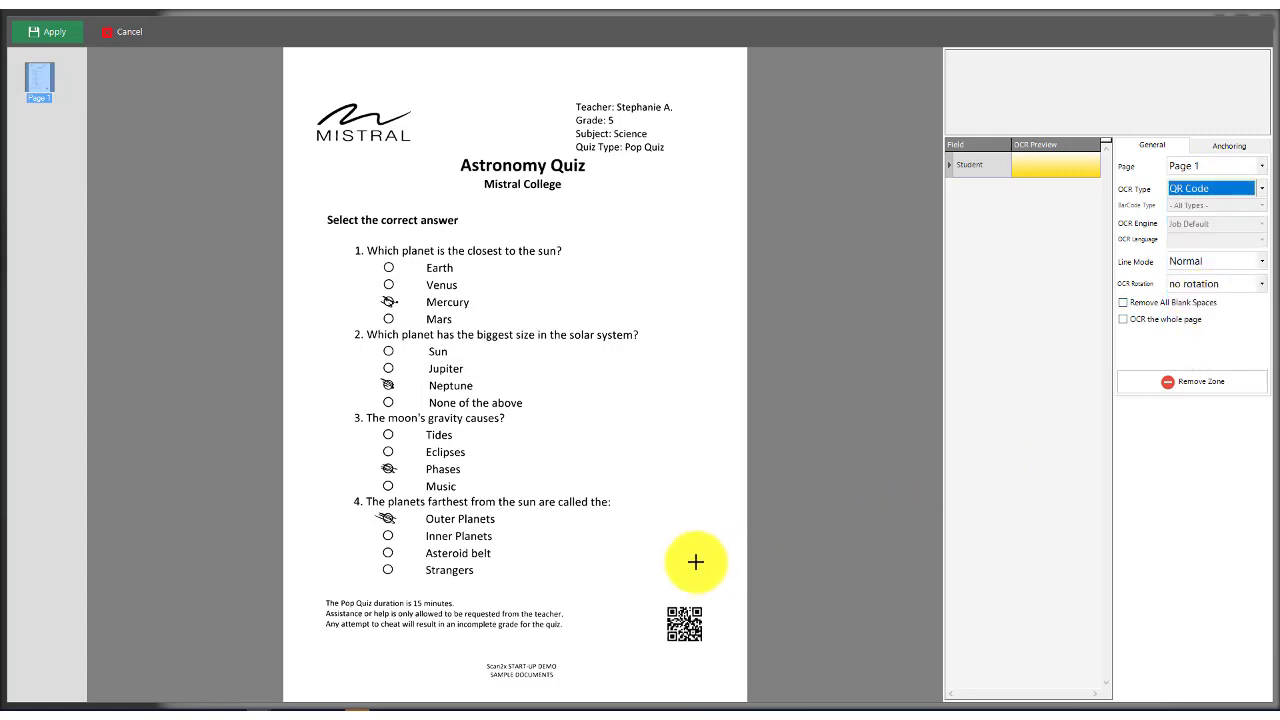
pyautogui.moveTo(604, 559); pyautogui.dragTo(757, 697)
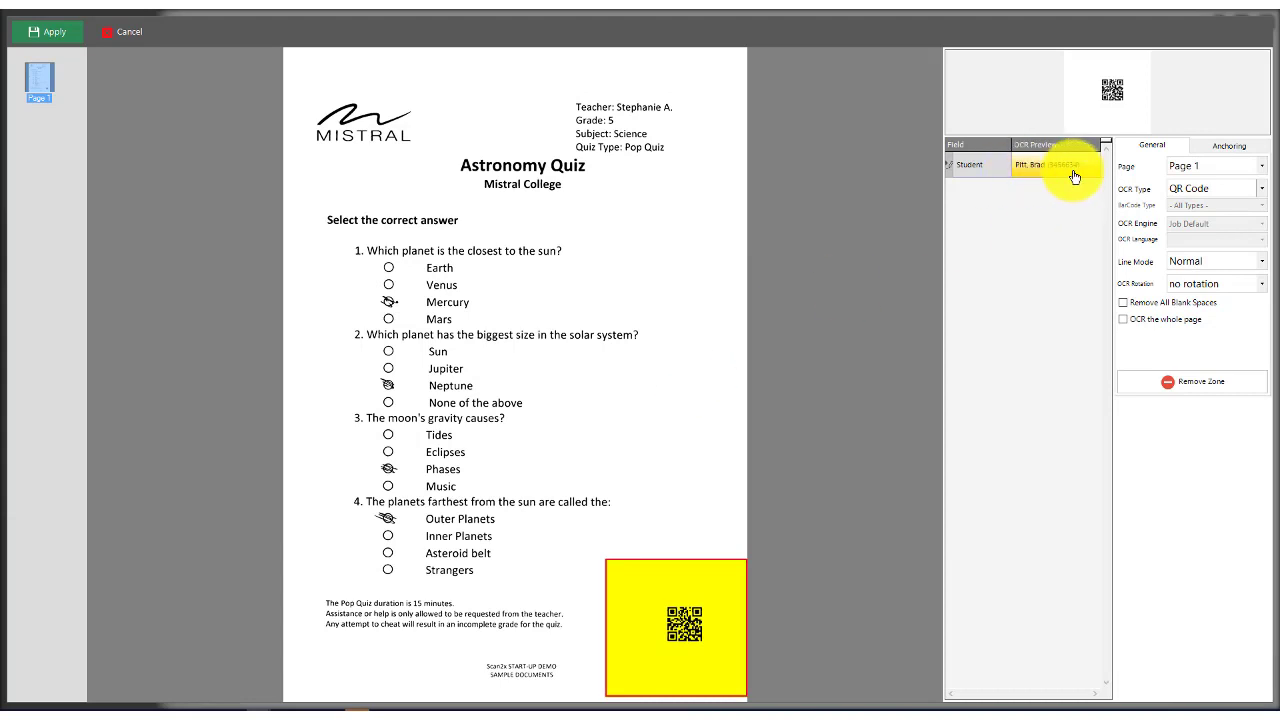
pyautogui.click(50, 31)
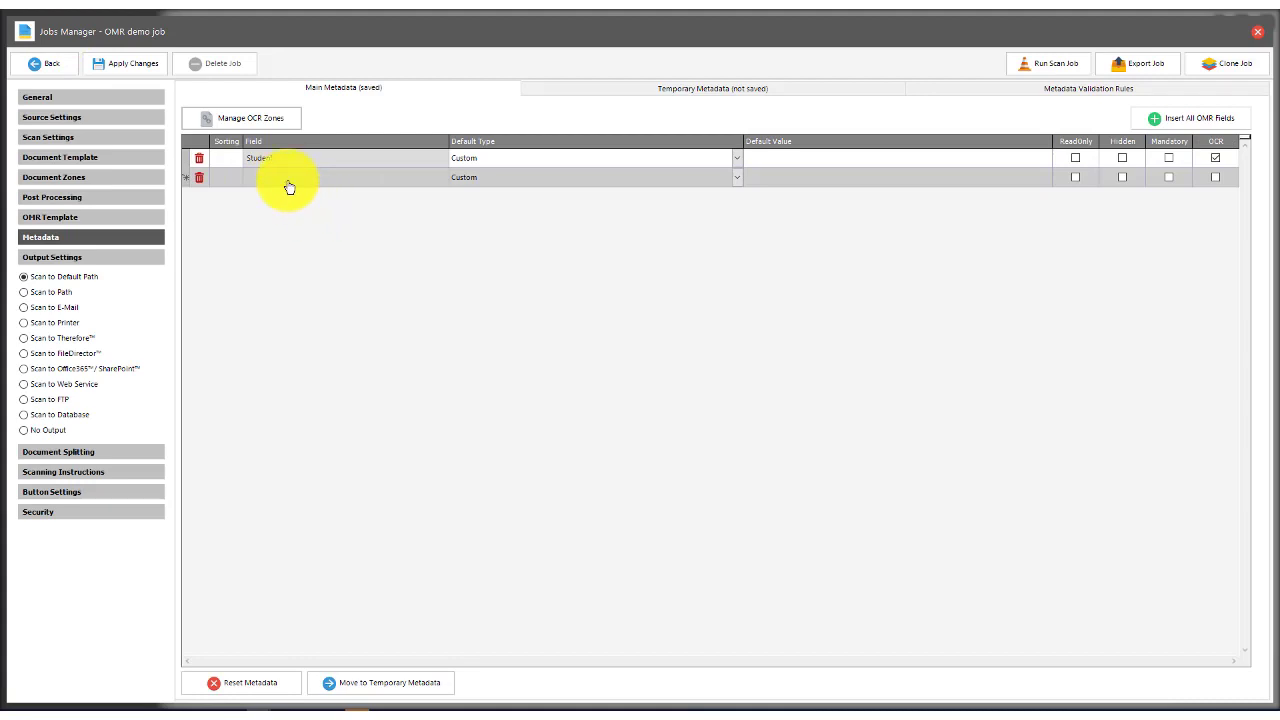
# Insert all OMR question fields into the main metadata and add custom fields named Grade and Assessor.
pyautogui.click(51, 223)
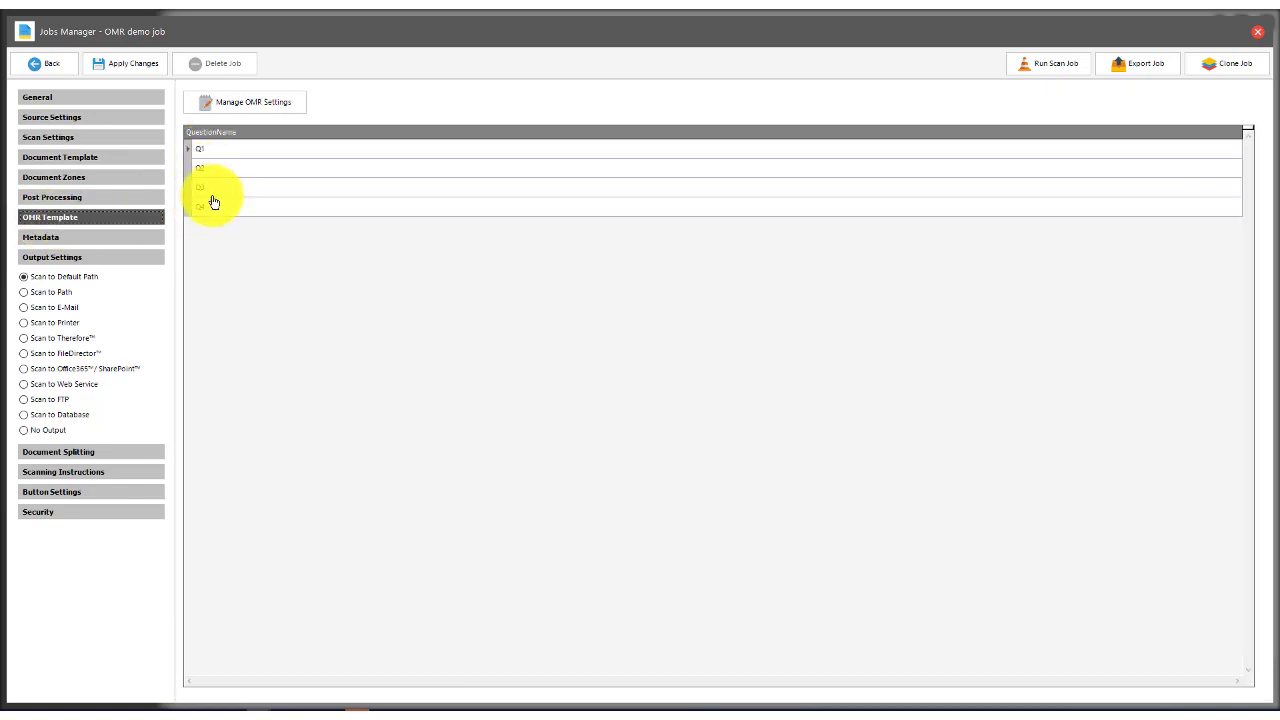
pyautogui.click(80, 237)
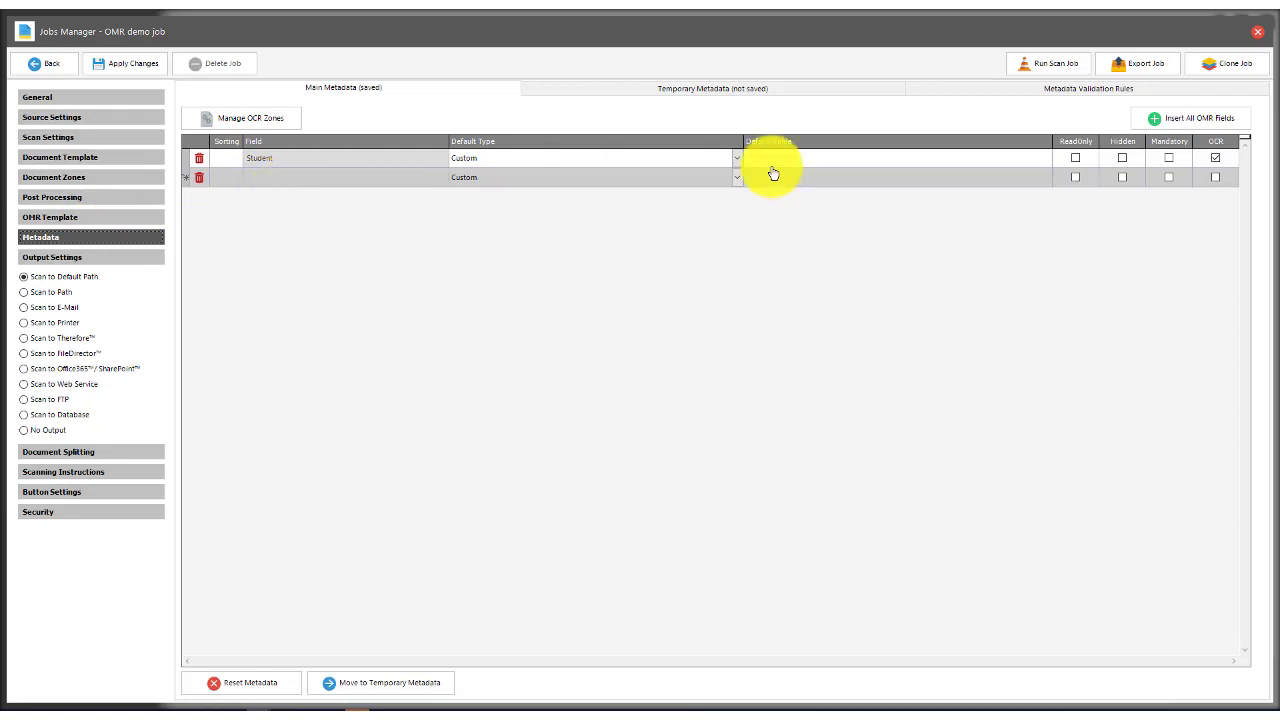
pyautogui.click(1240, 124)
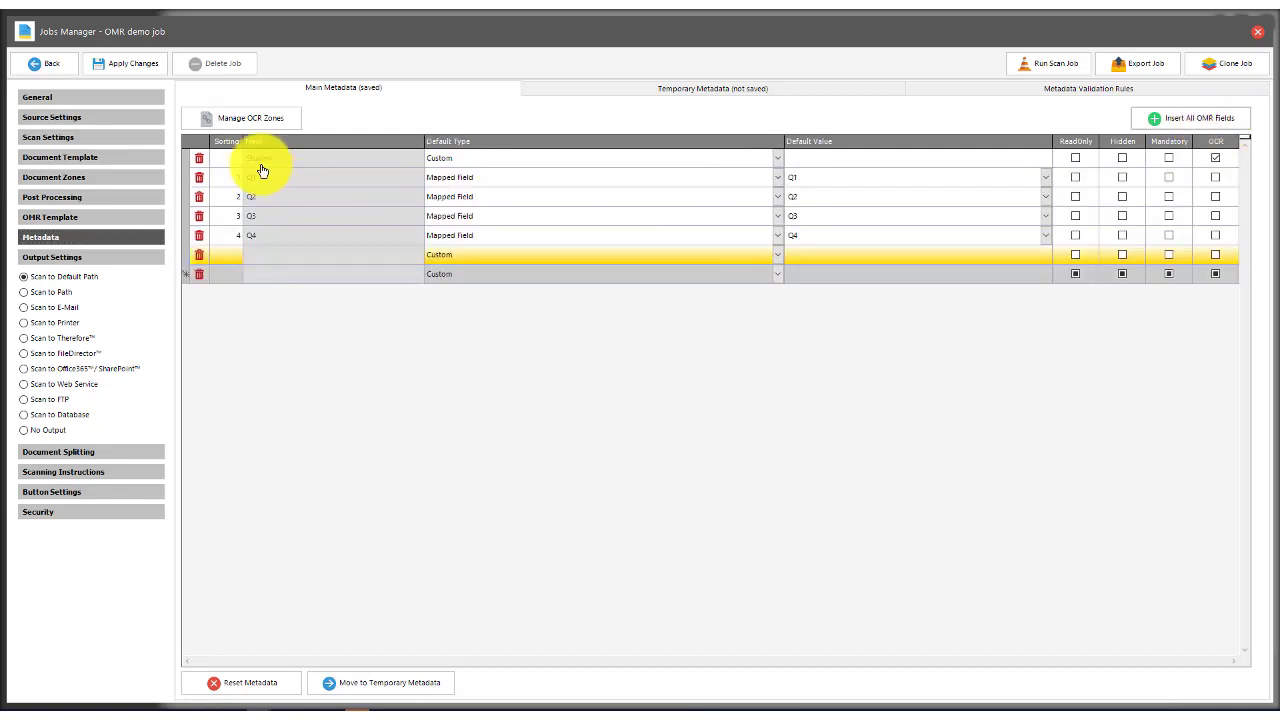
pyautogui.click(282, 276)
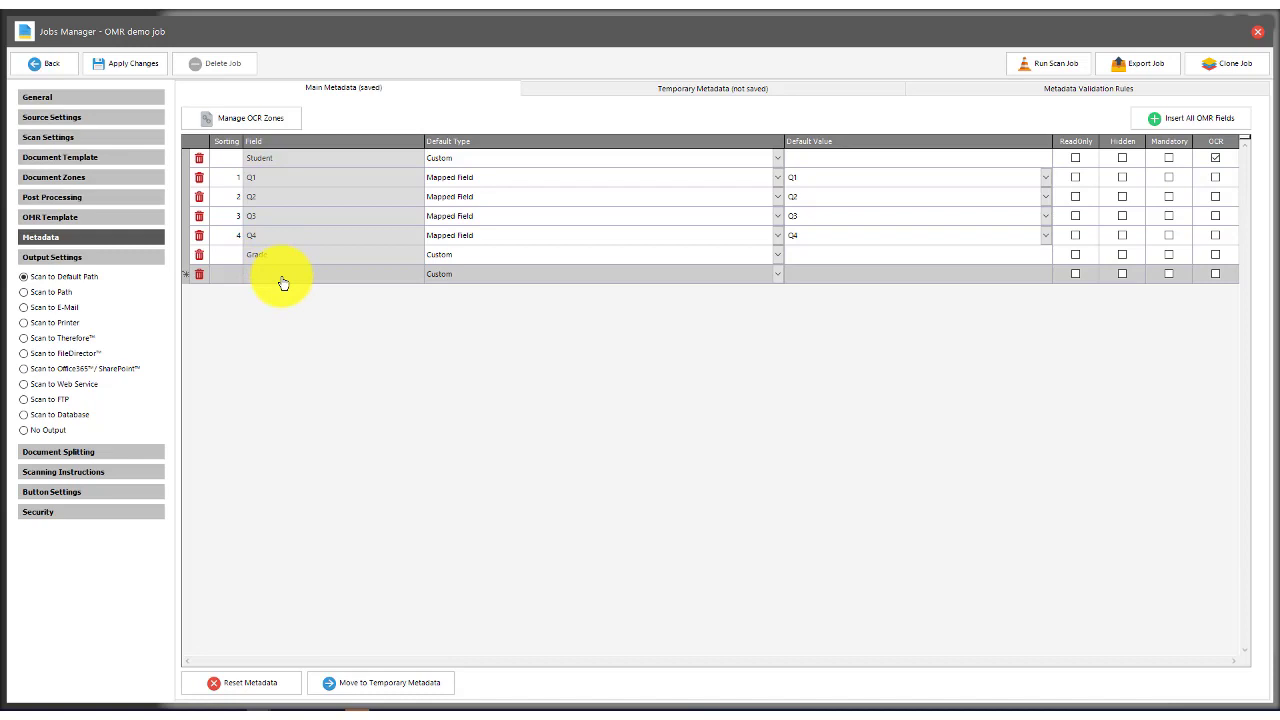
pyautogui.write('Assessor')
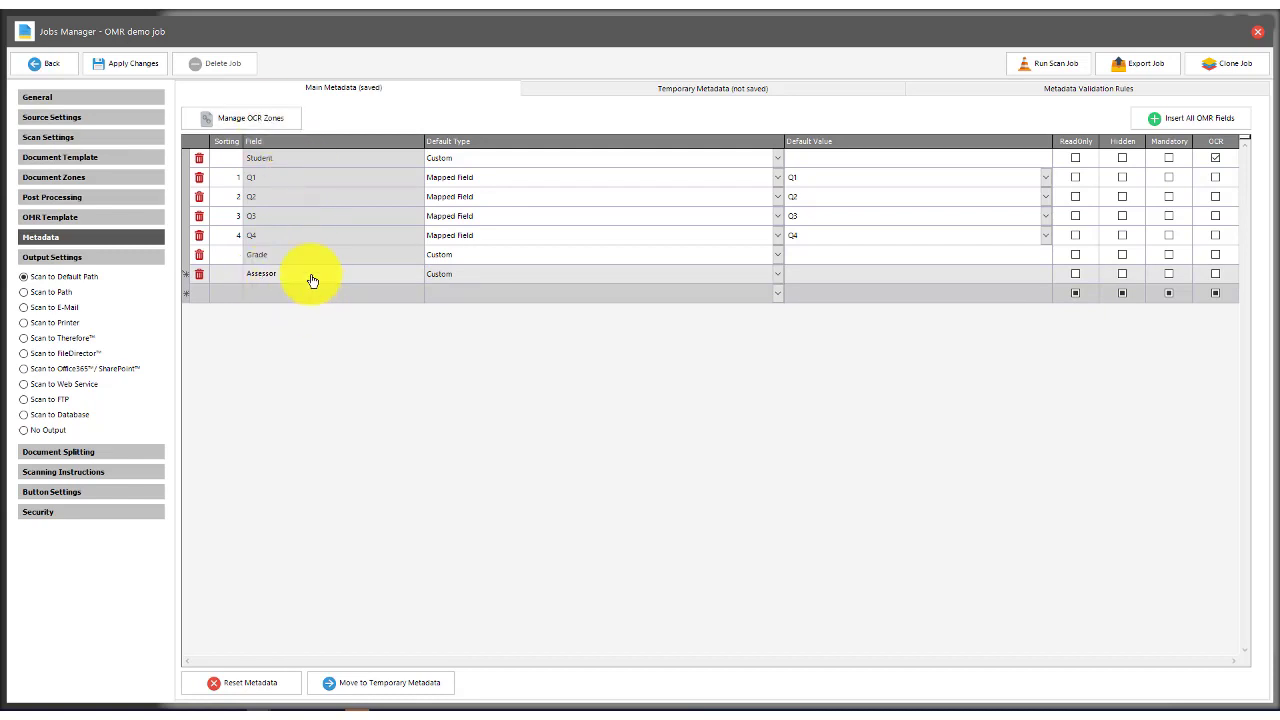
# Draw the Grade field's OCR zone around the number after "Grade:" in the quiz header.
pyautogui.click(267, 122)
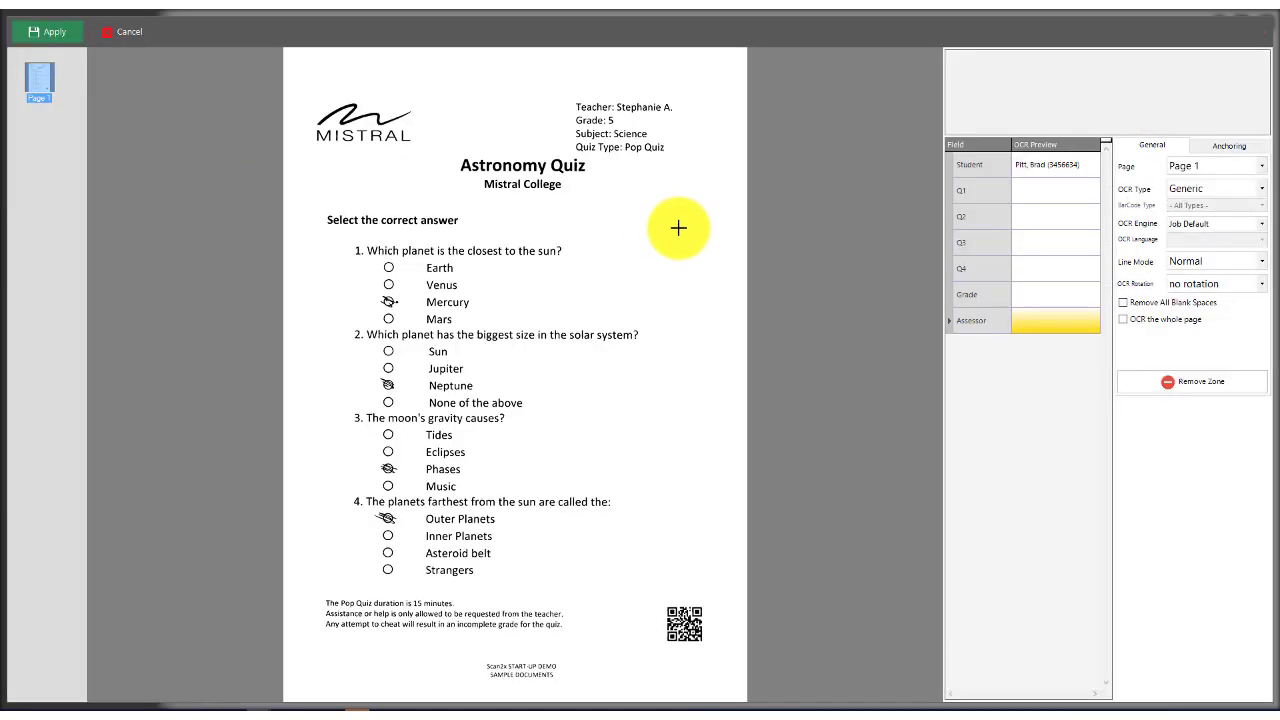
pyautogui.click(1037, 300)
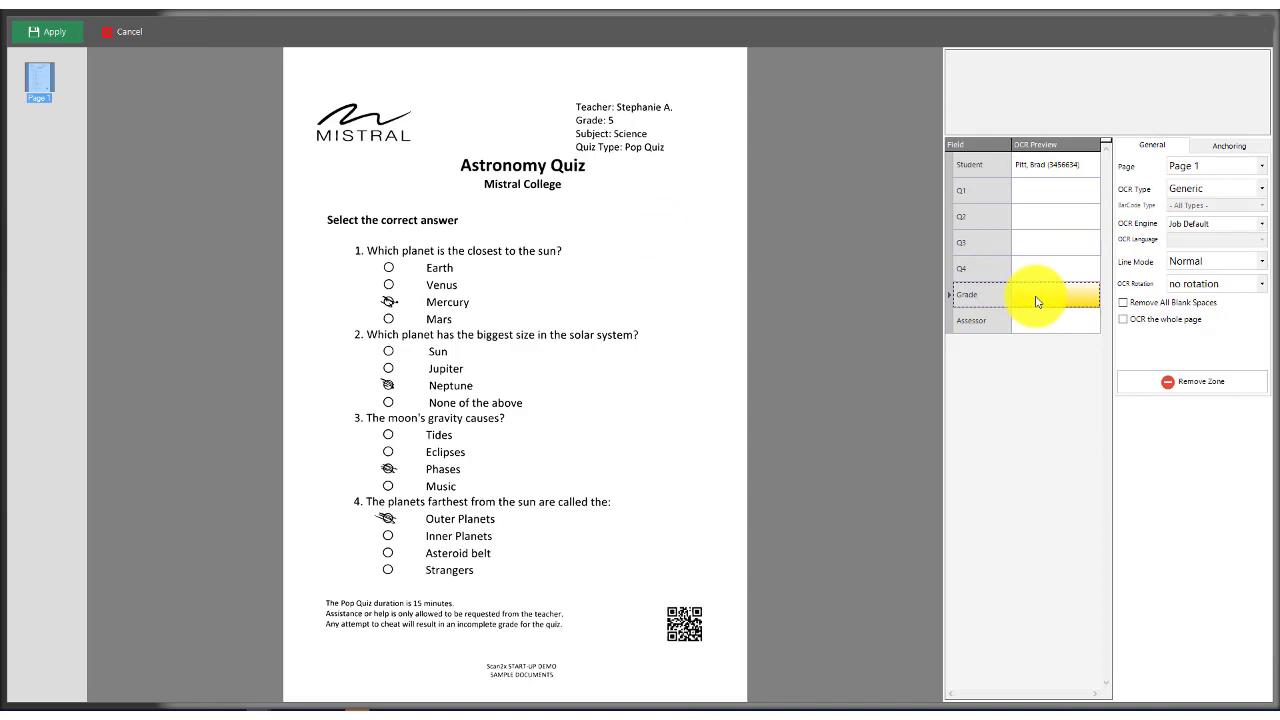
pyautogui.moveTo(605, 115); pyautogui.dragTo(632, 125)
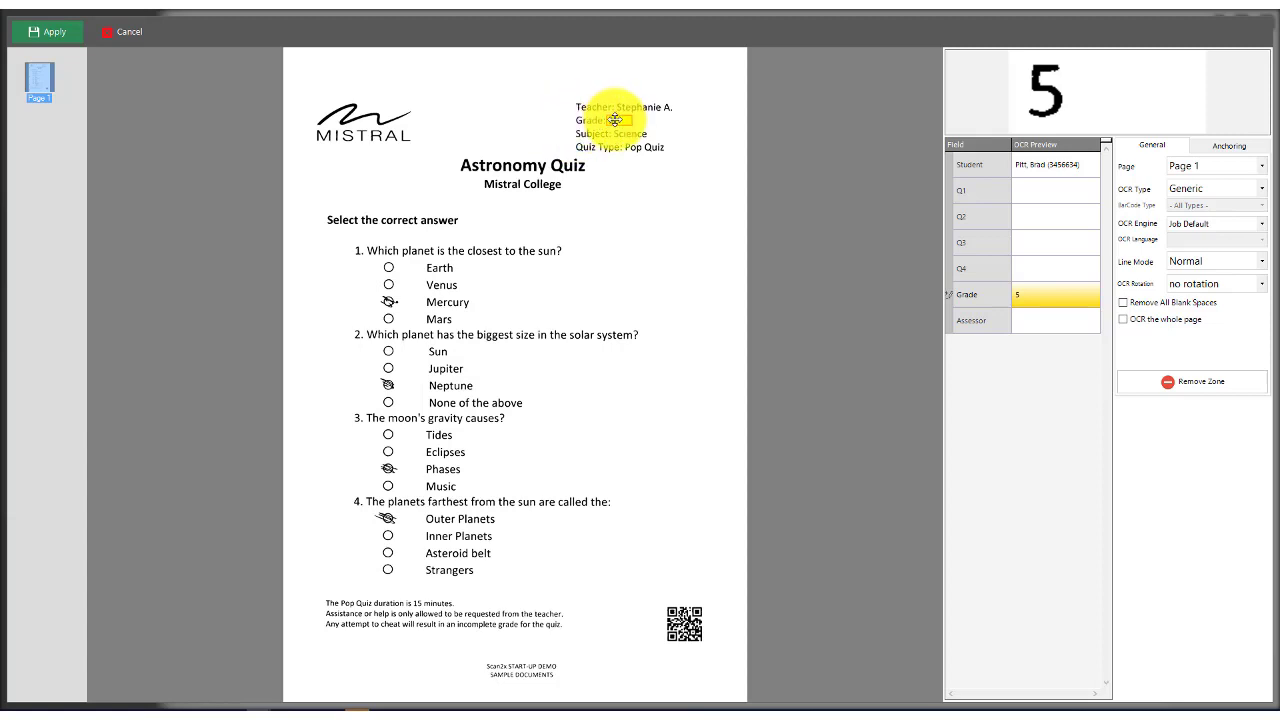
# Anchor the Grade zone to the text "Grade", searched in the Top-Right area, and update the anchor.
pyautogui.click(1217, 150)
pyautogui.click(1125, 162)
pyautogui.click(1128, 179)
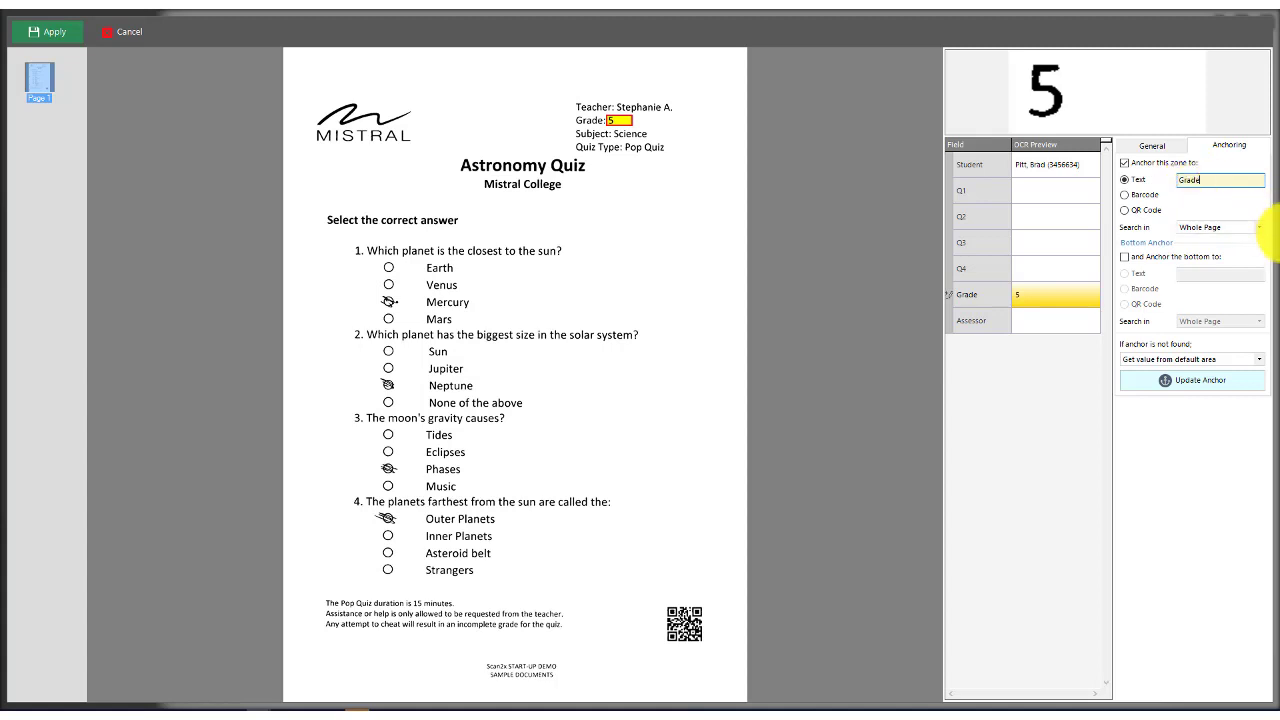
pyautogui.click(1220, 229)
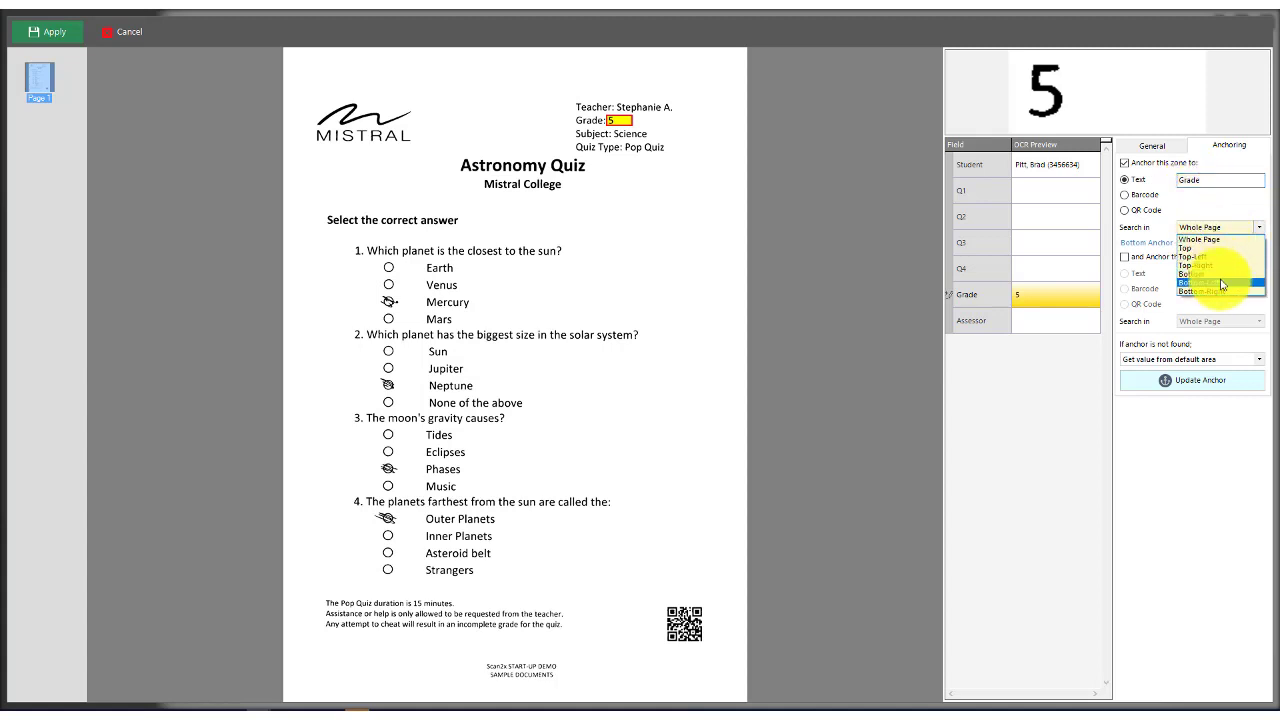
pyautogui.click(1220, 266)
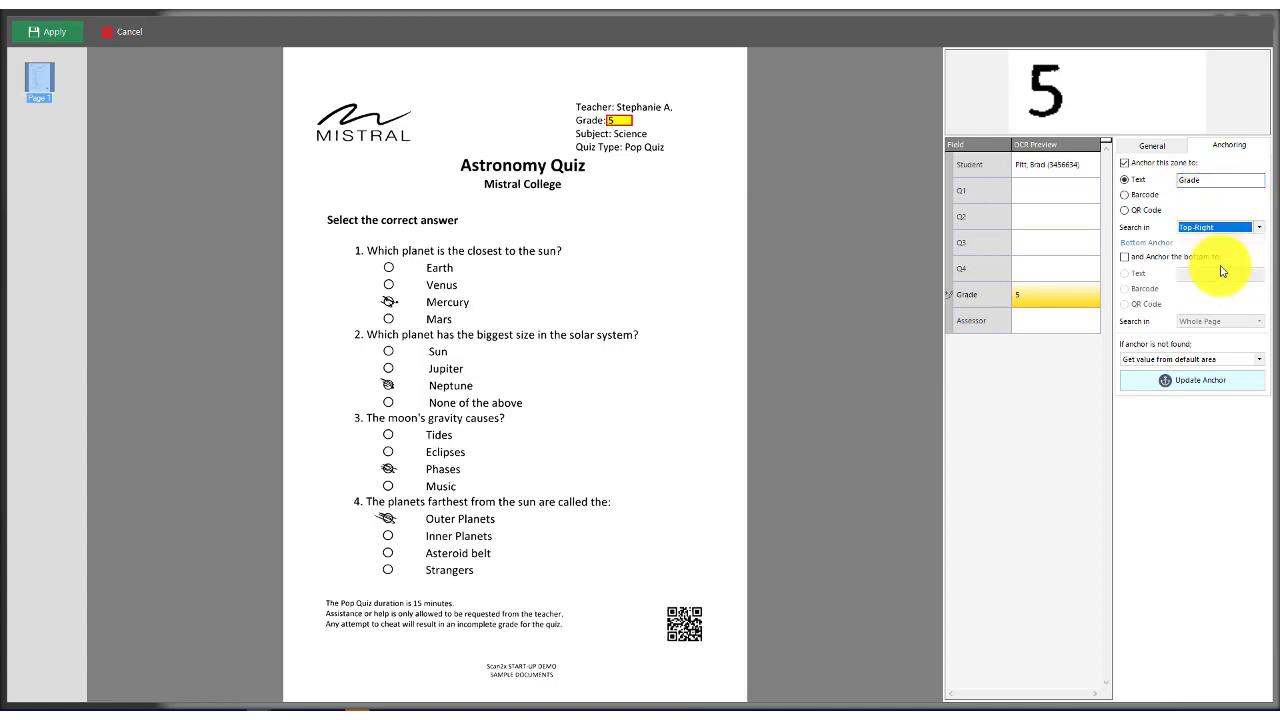
pyautogui.click(1204, 381)
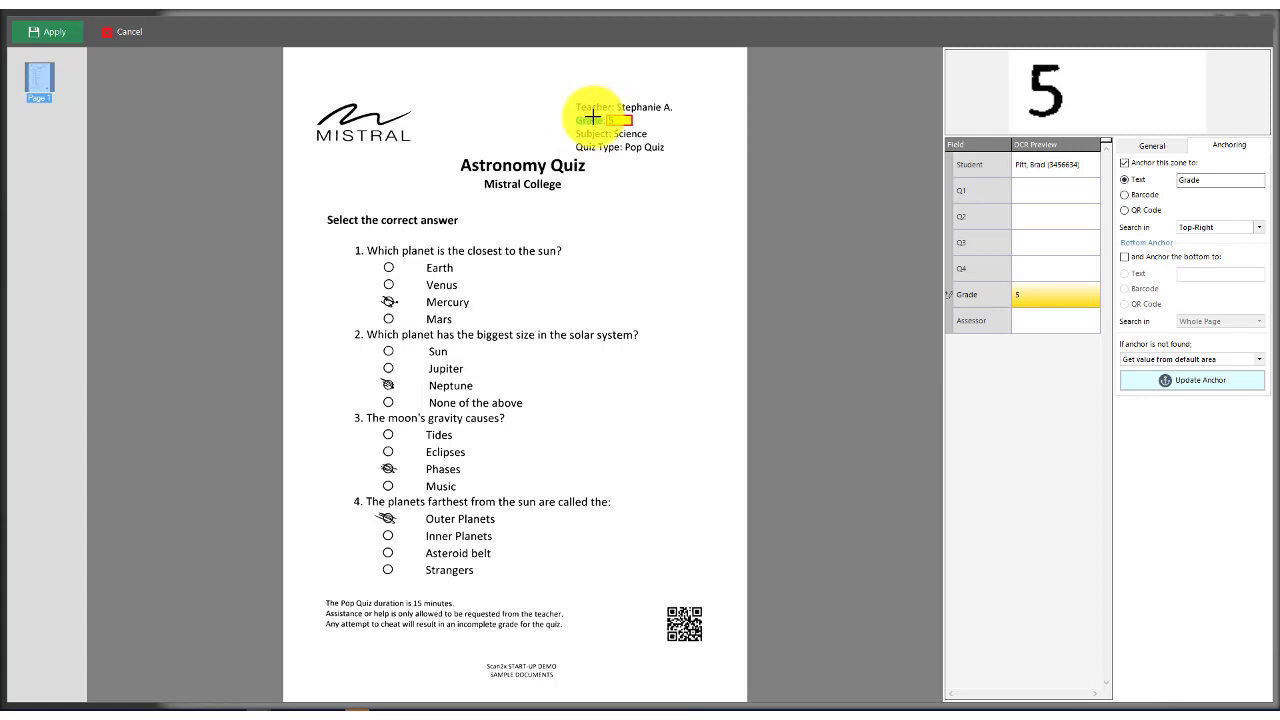
# Draw the Assessor field's OCR zone around the teacher's name in the quiz header and widen it slightly.
pyautogui.click(1027, 326)
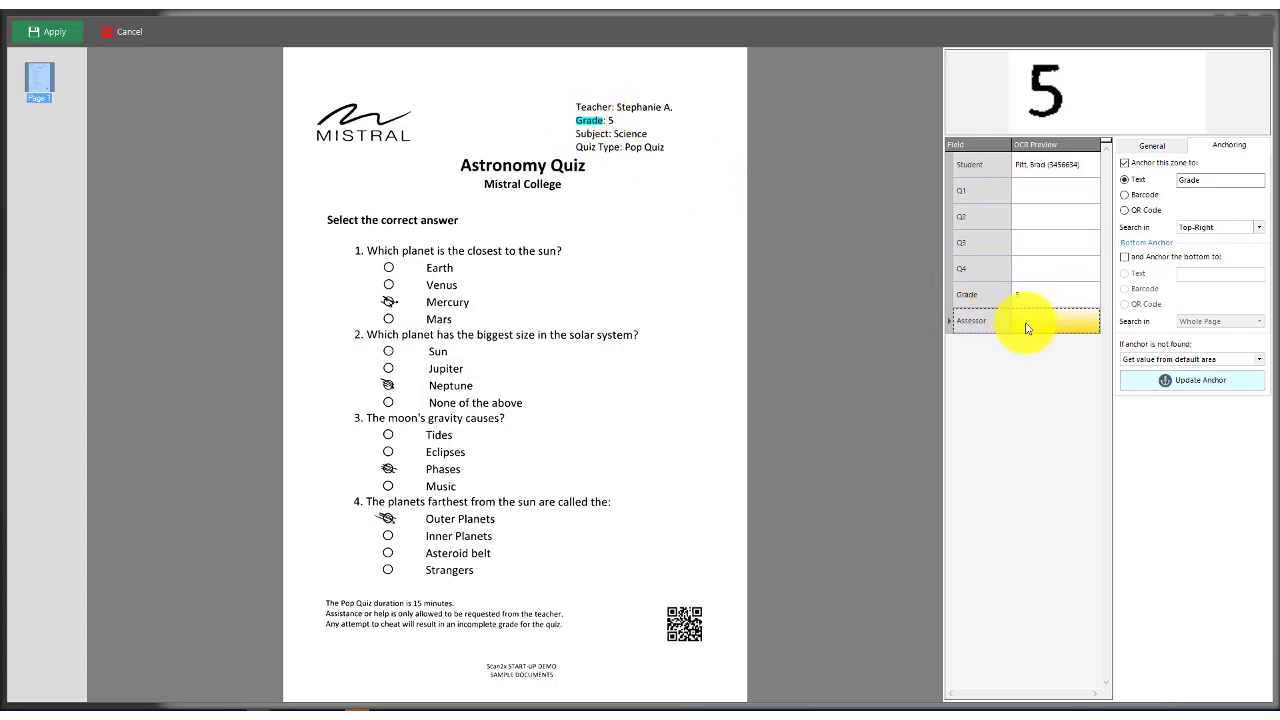
pyautogui.click(1148, 145)
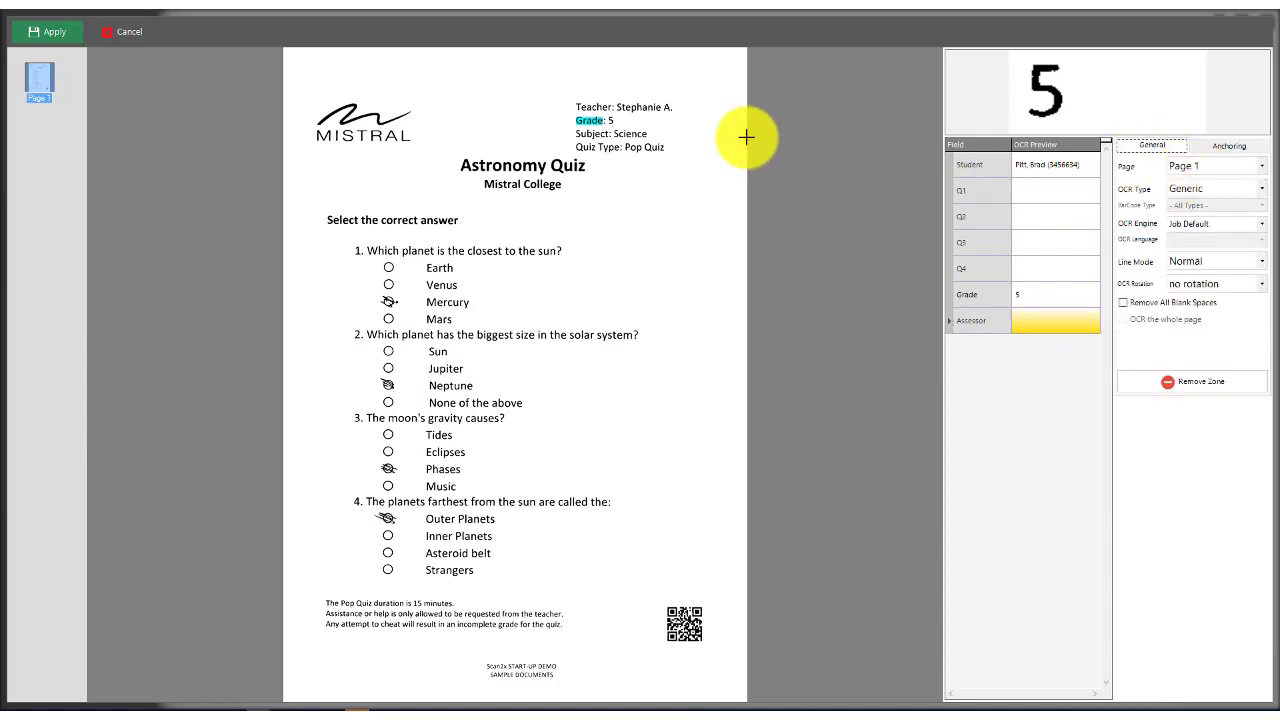
pyautogui.moveTo(615, 101); pyautogui.dragTo(698, 114)
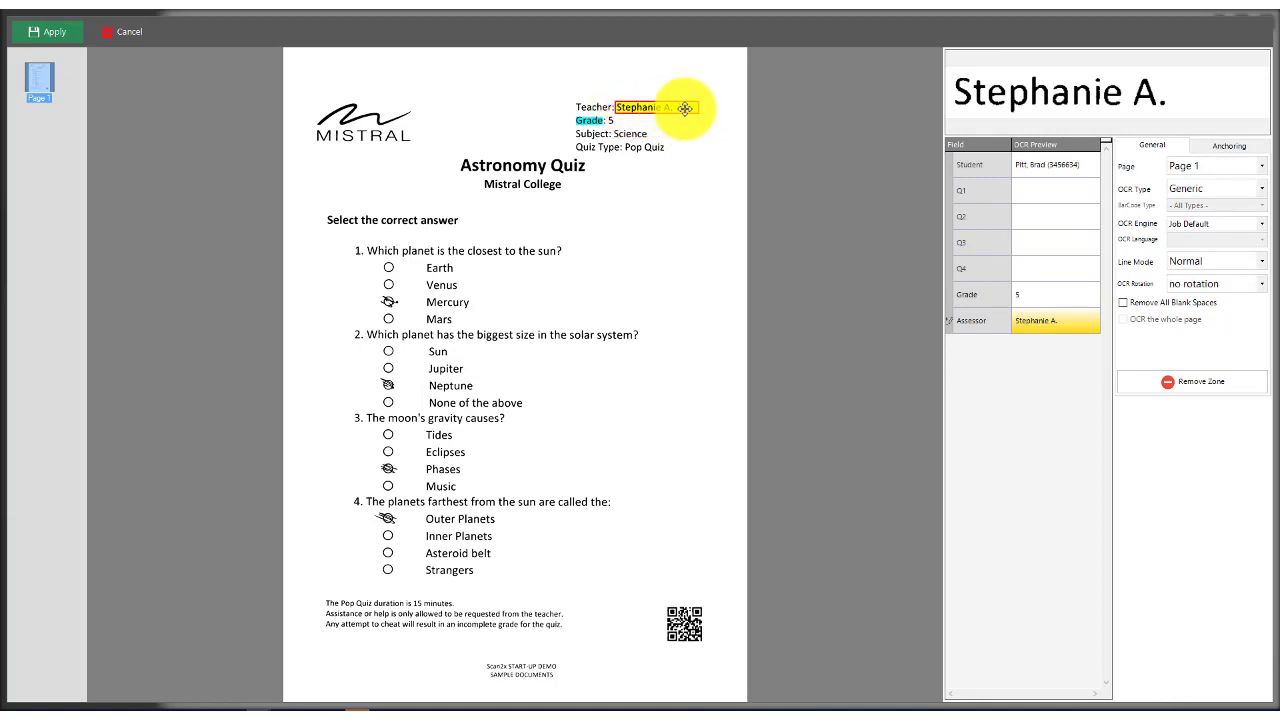
pyautogui.moveTo(699, 108)
pyautogui.mouseDown()
pyautogui.moveTo(726, 106)
pyautogui.moveTo(709, 111)
pyautogui.mouseUp()
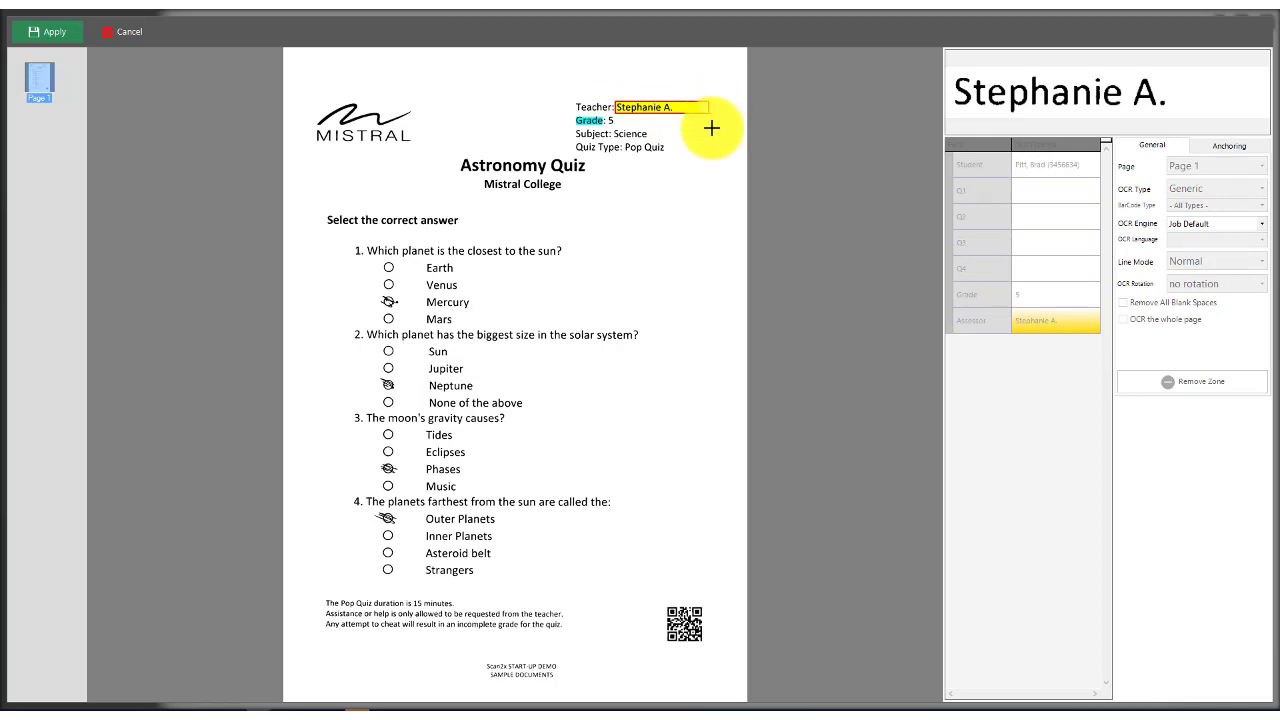
# Anchor the Assessor zone to the text "Teacher", update the anchor, and apply the OCR zones to the job.
pyautogui.click(1228, 148)
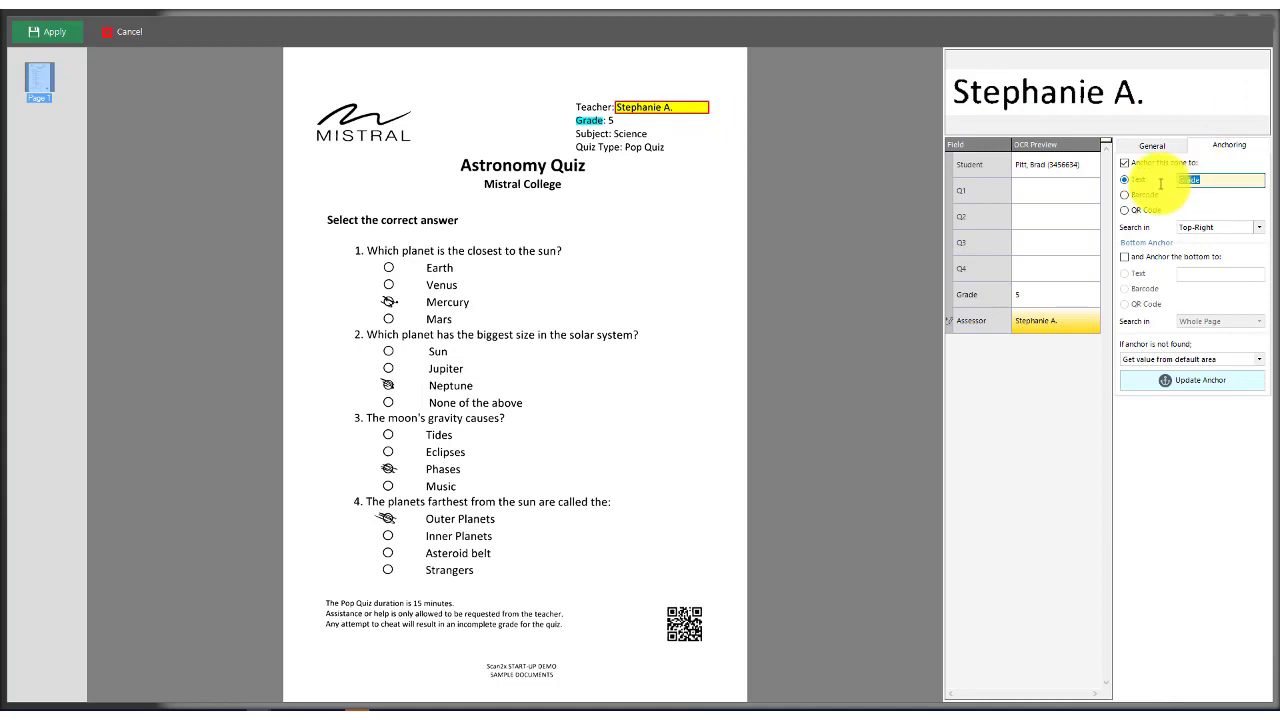
pyautogui.write('Teacher')
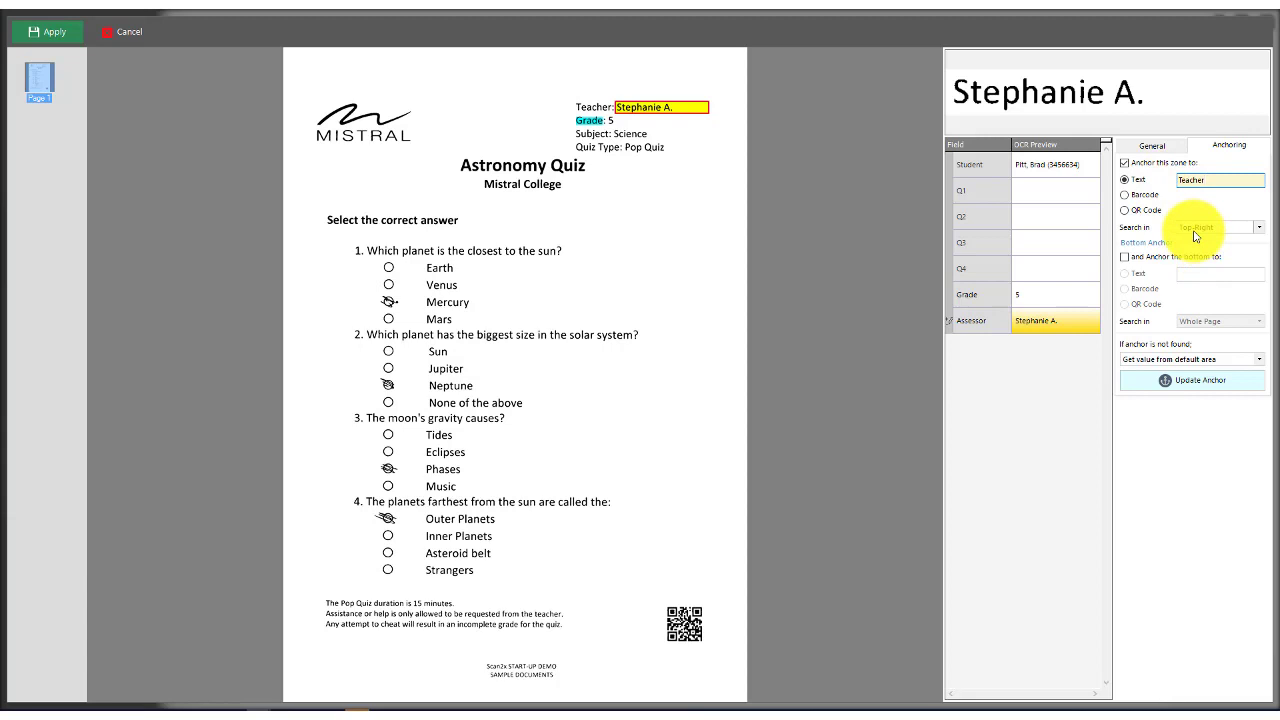
pyautogui.click(1194, 381)
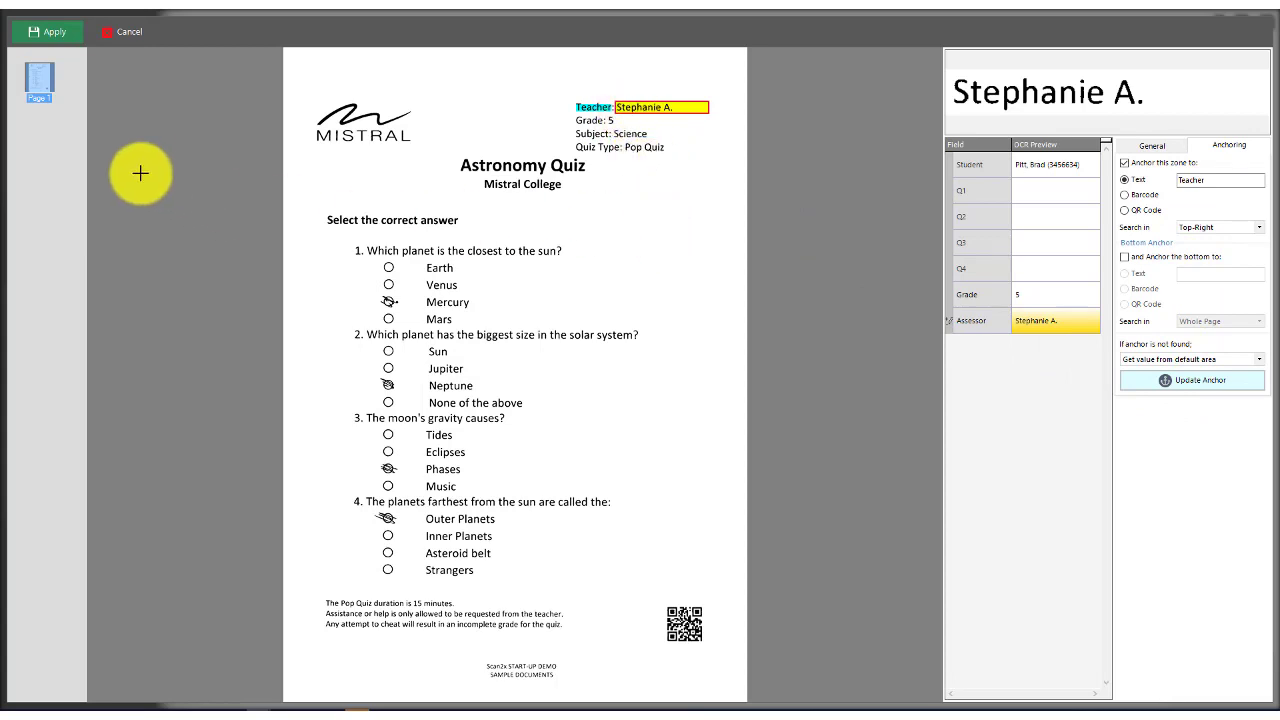
pyautogui.click(50, 38)
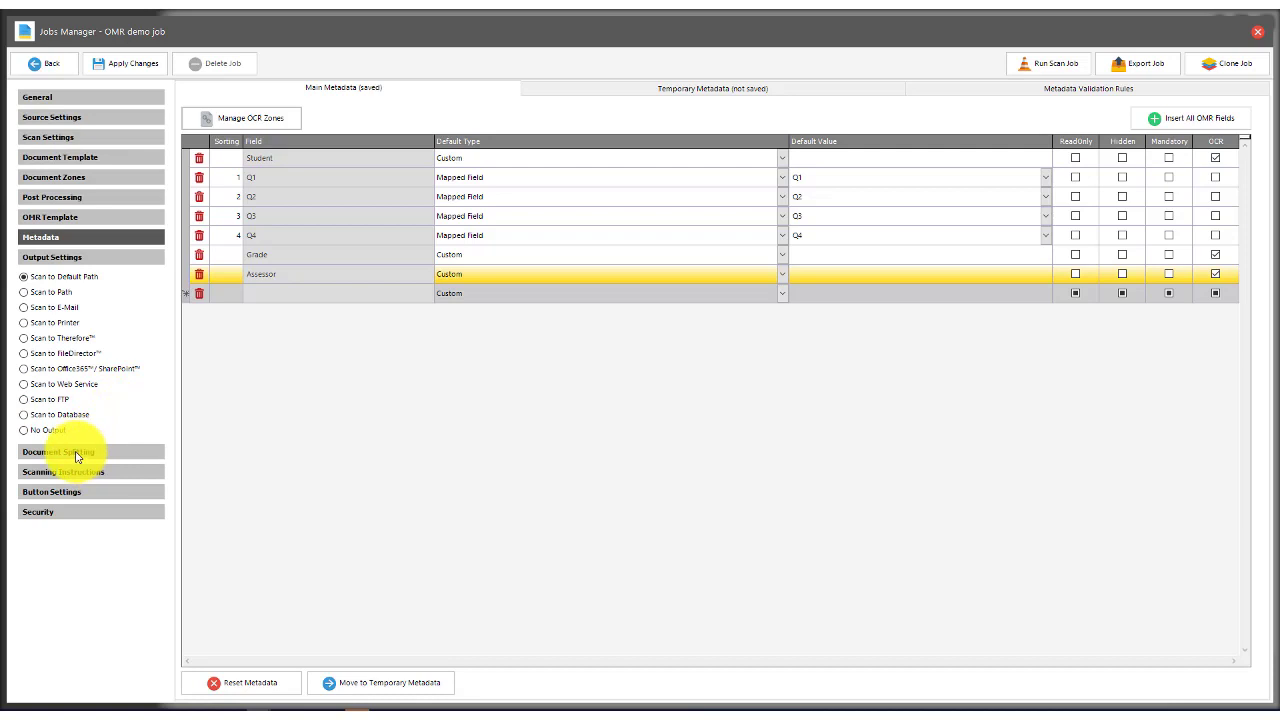
# Add a document splitting rule that splits the scan every 1 page, save it and apply the job changes.
pyautogui.click(278, 703)
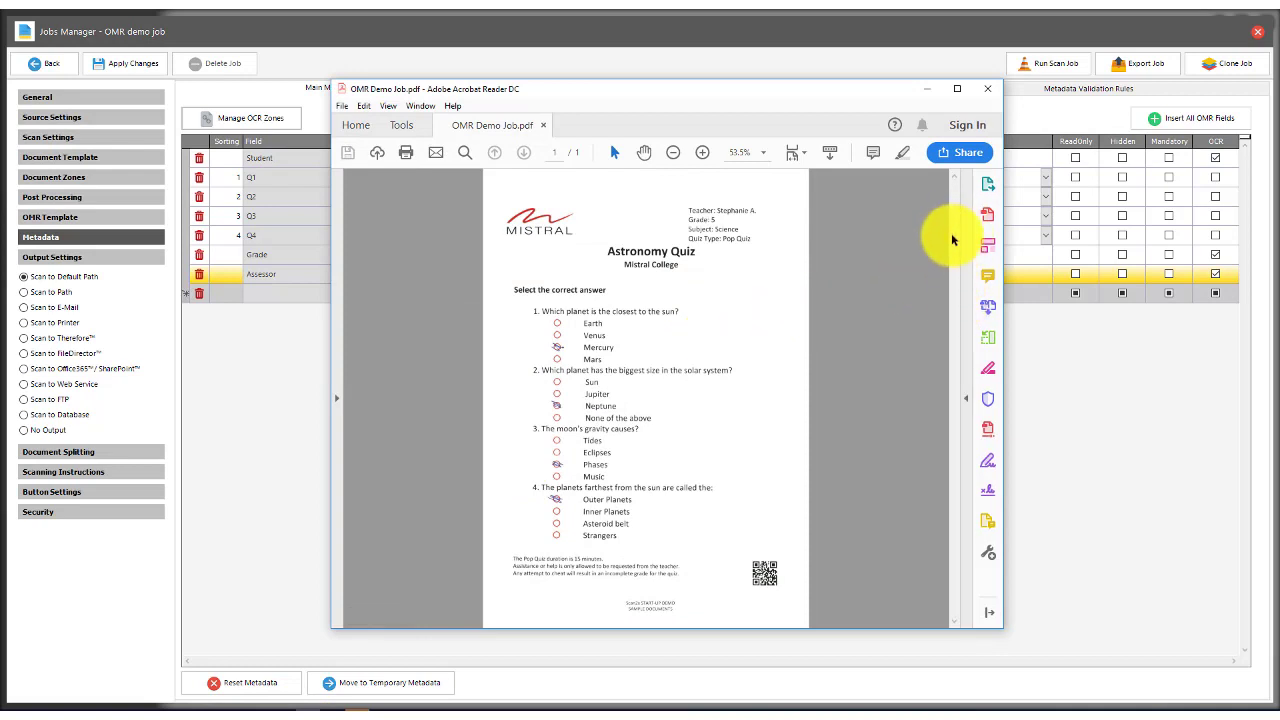
pyautogui.click(927, 90)
pyautogui.click(74, 452)
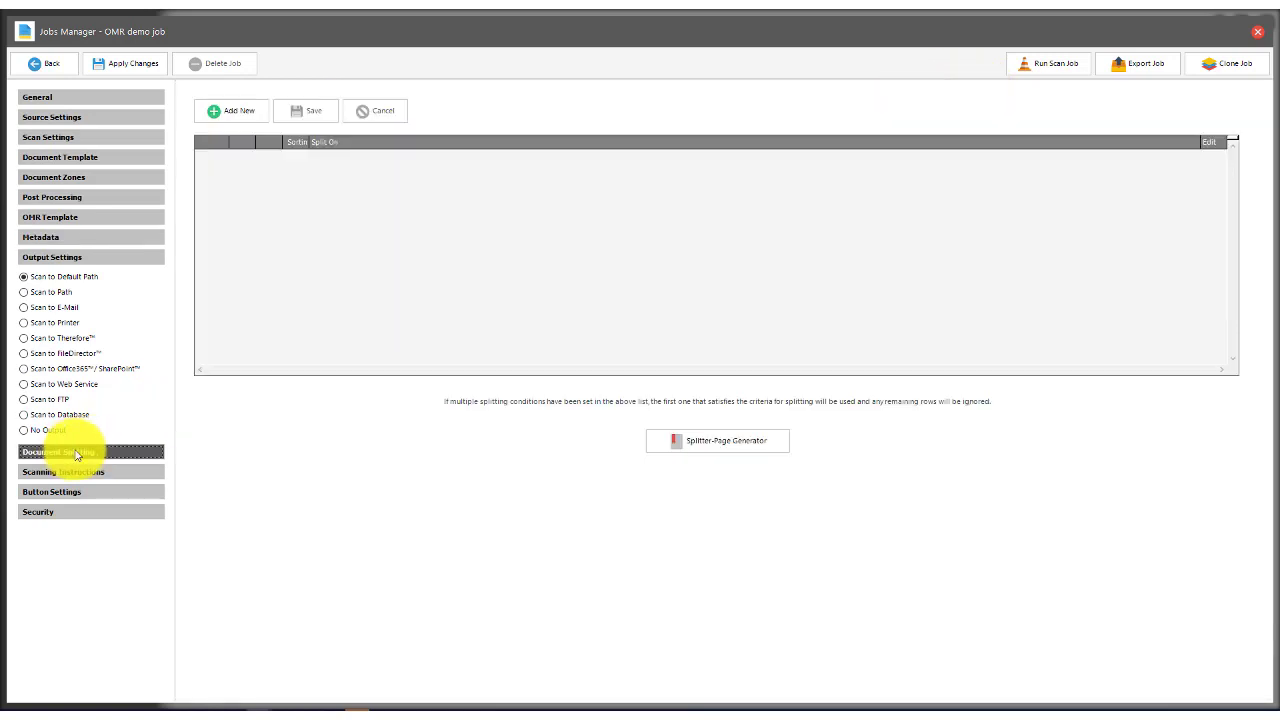
pyautogui.click(222, 113)
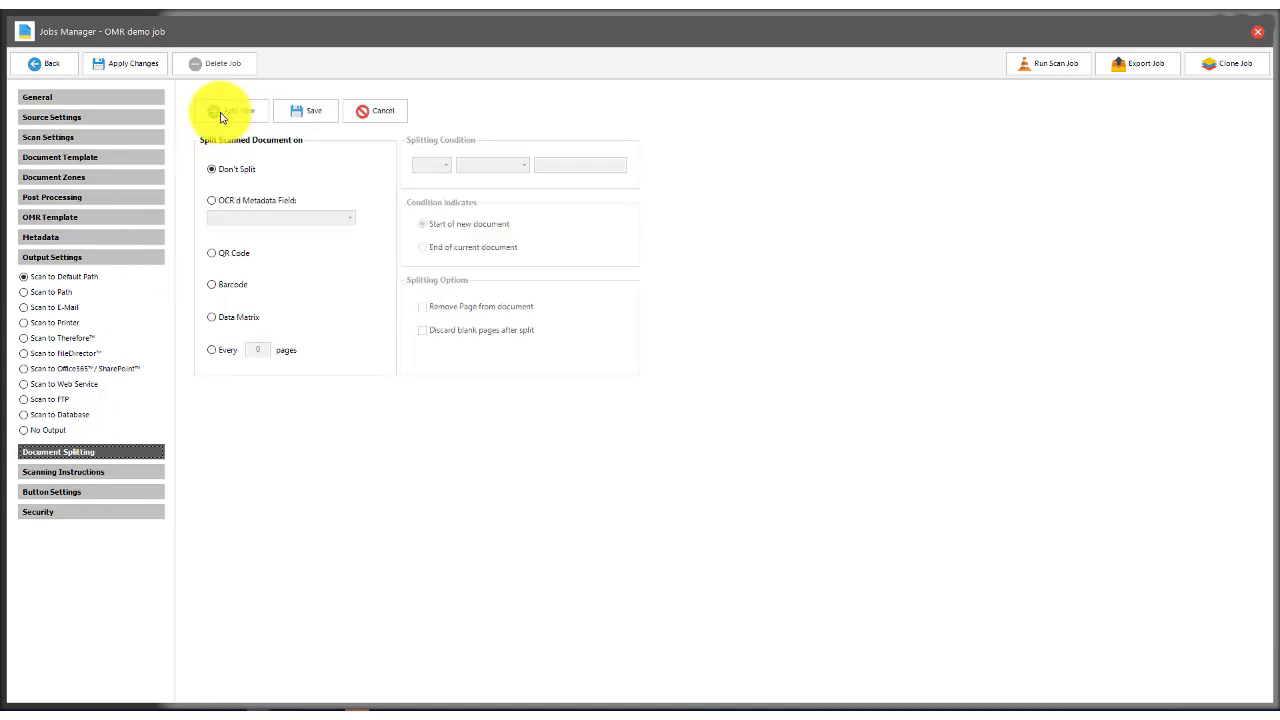
pyautogui.click(212, 350)
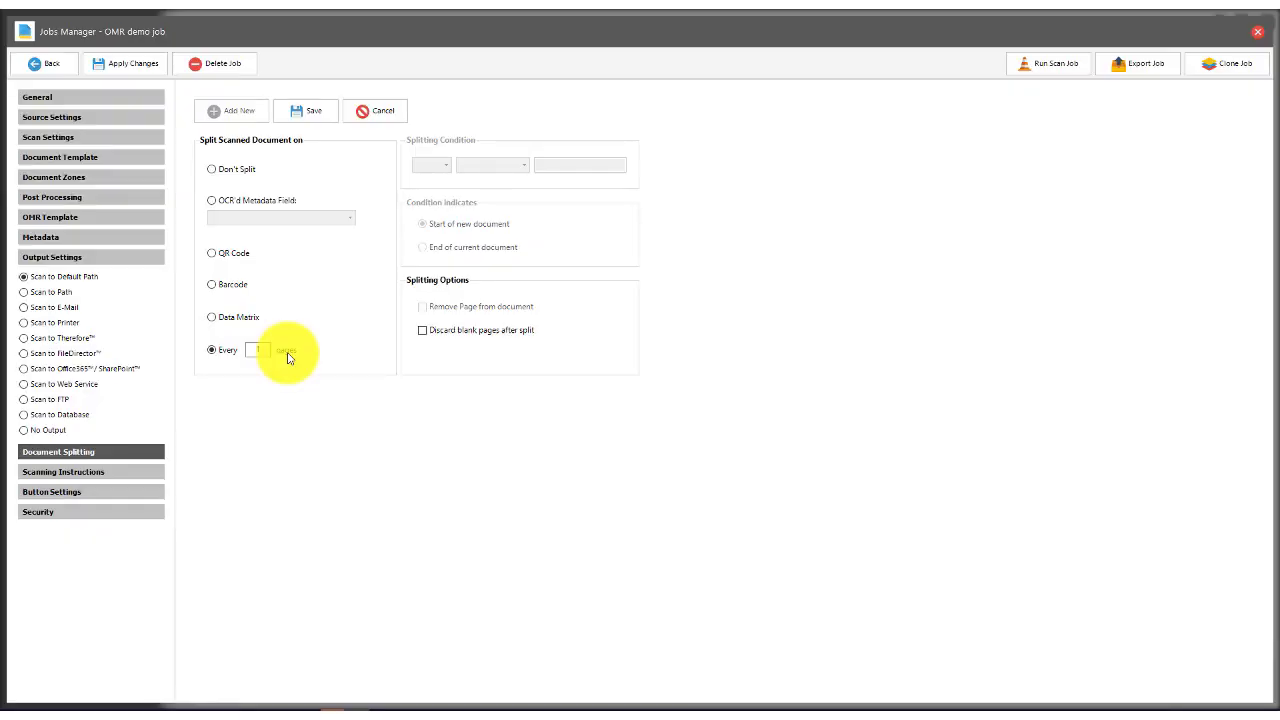
pyautogui.click(312, 111)
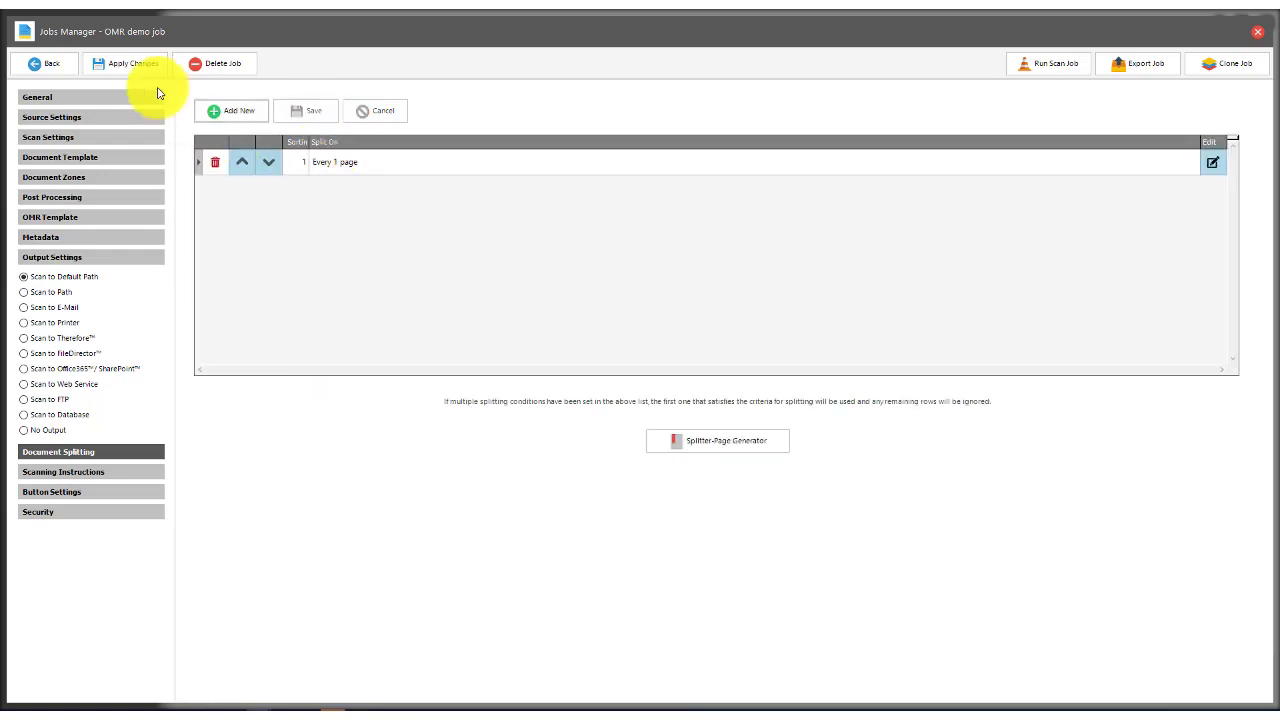
pyautogui.click(137, 66)
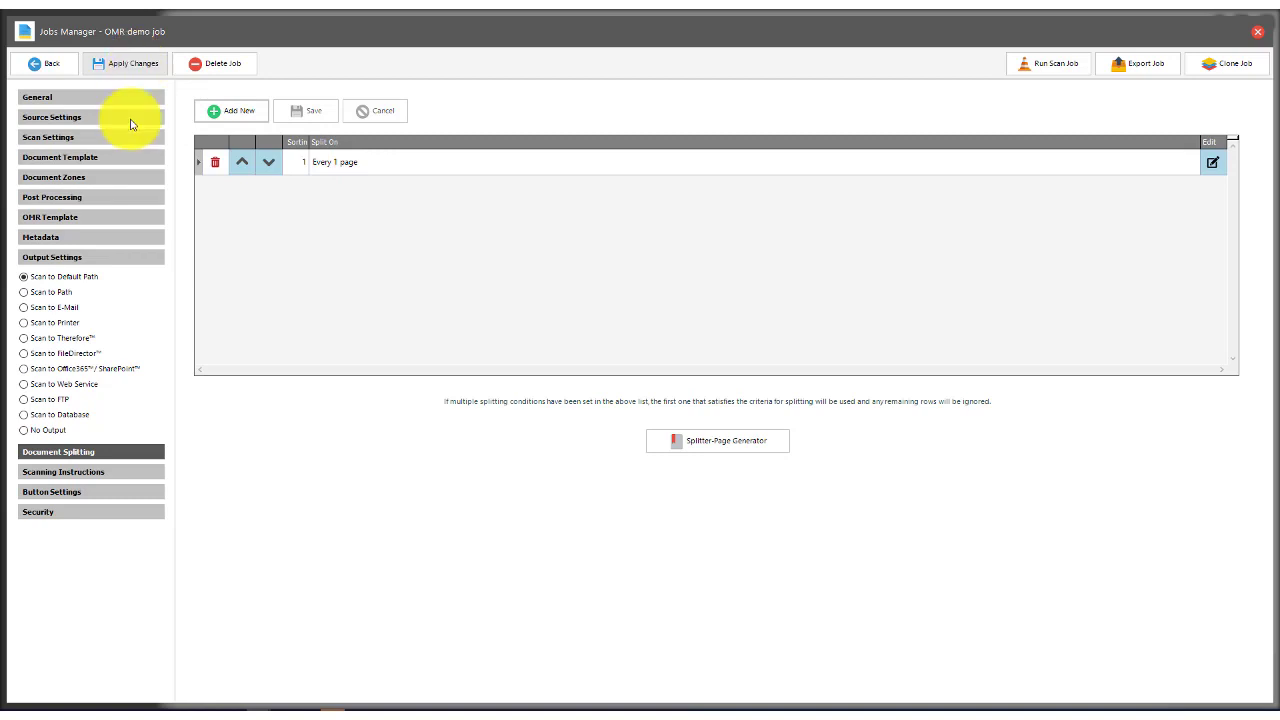
# Set the job's output to Scan to Path with the path c:\scan\omr and apply the changes.
pyautogui.click(58, 292)
pyautogui.click(266, 249)
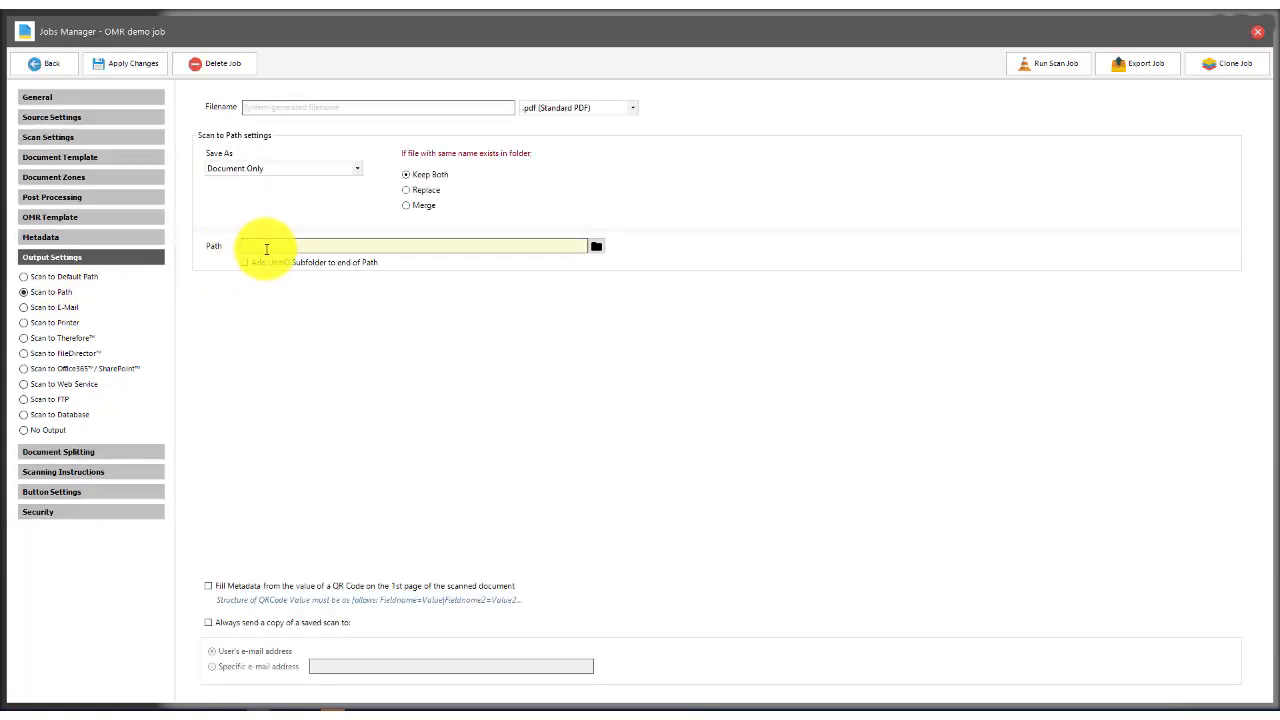
pyautogui.write('C:\\scan\\omr')
pyautogui.click(140, 64)
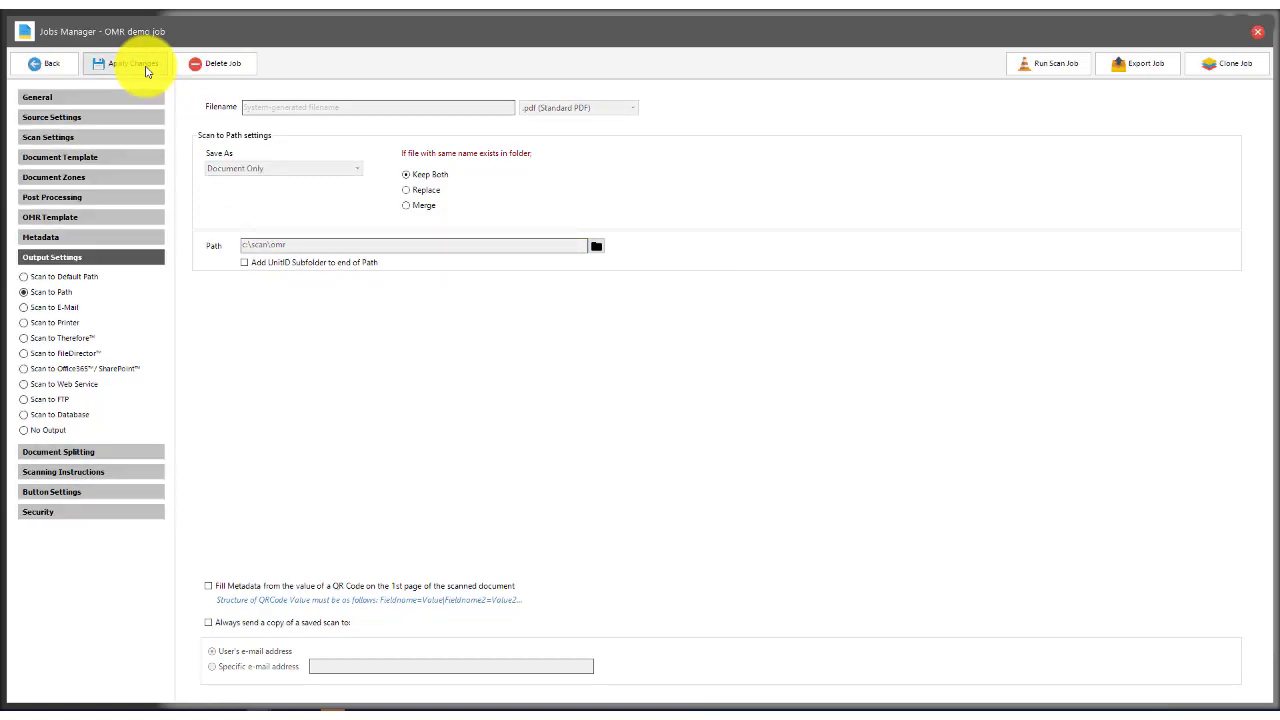
# Leave the Jobs Manager and run the OMR demo job on the CANON DR-M260 scanner.
pyautogui.click(1258, 32)
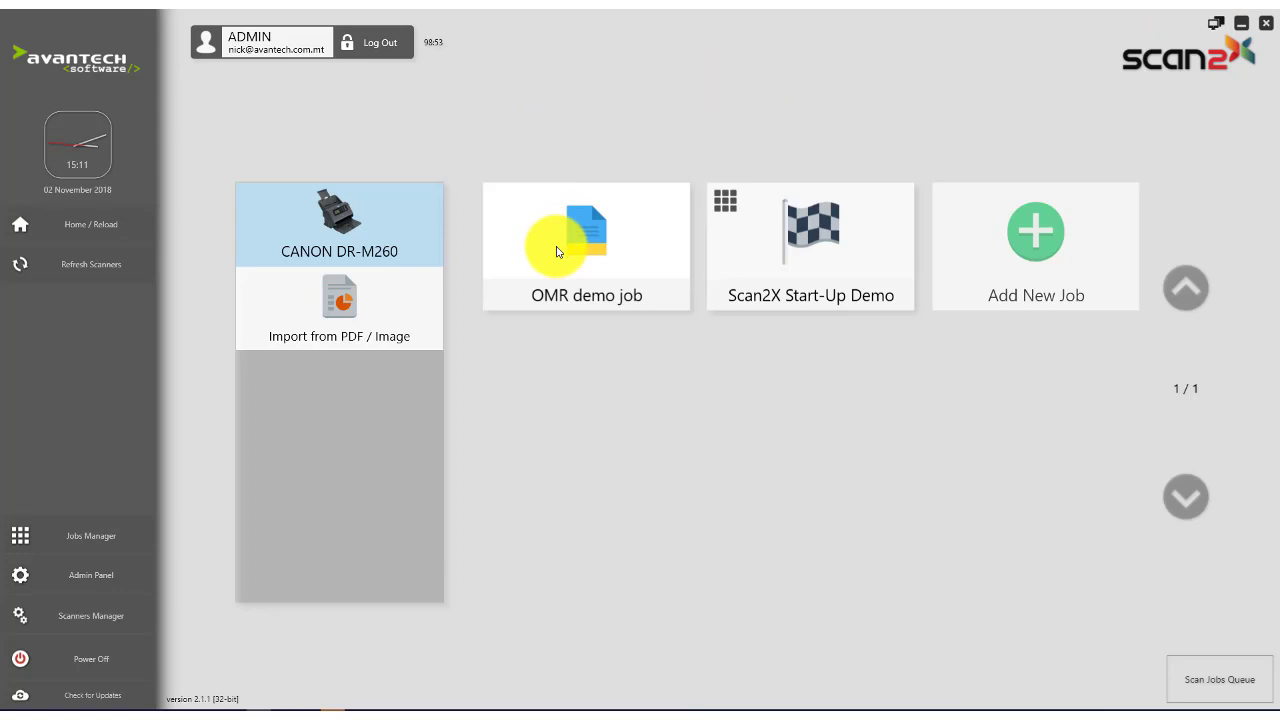
pyautogui.click(612, 244)
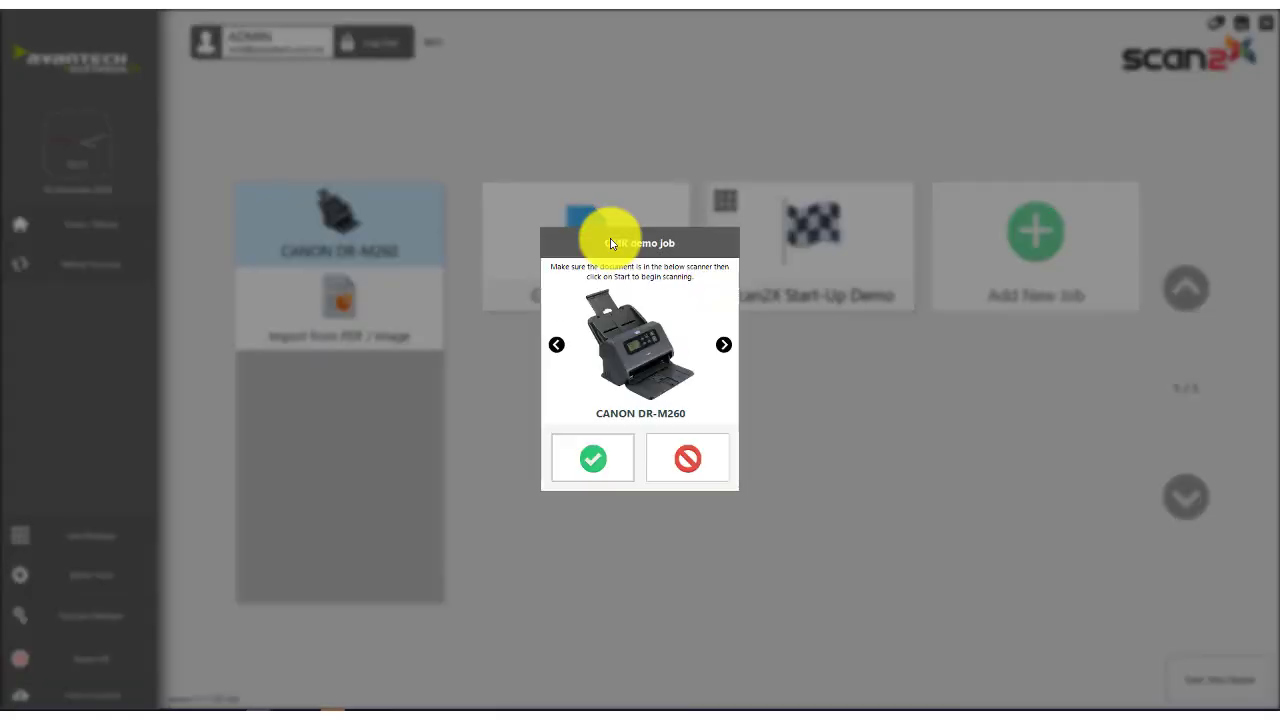
pyautogui.click(588, 460)
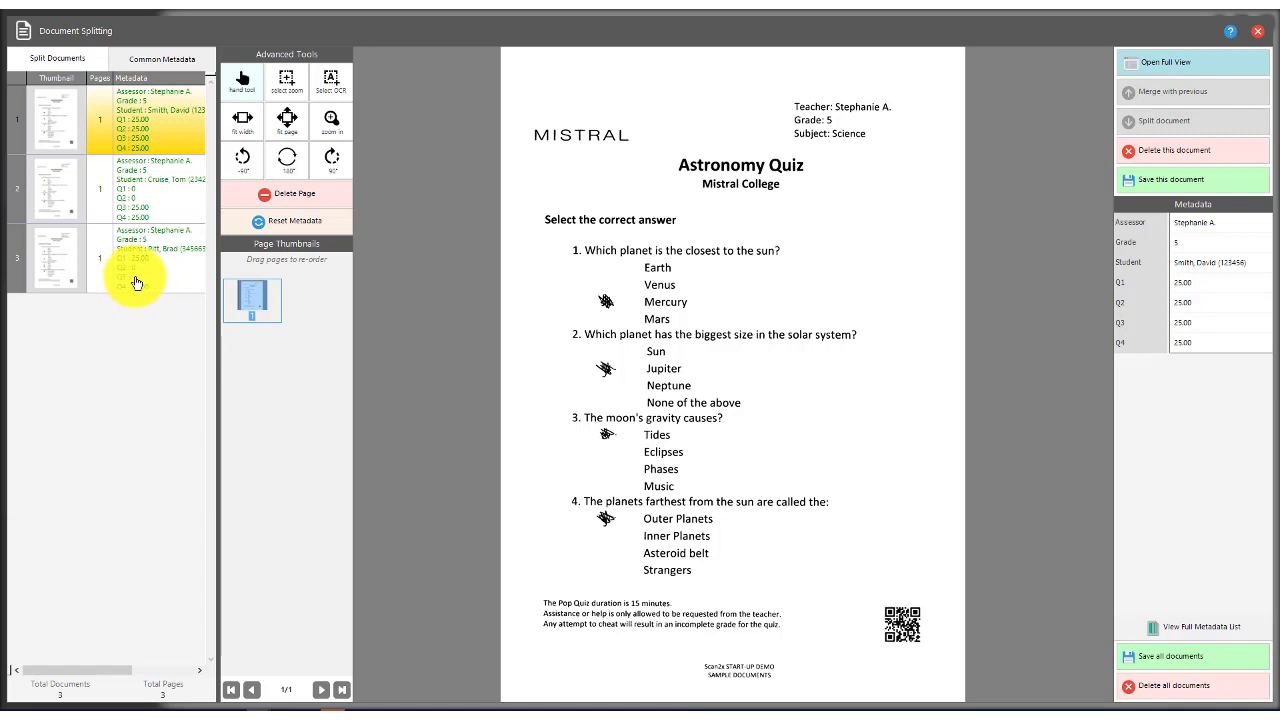
# Review the third scanned quiz and the full metadata list of all split documents.
pyautogui.click(137, 284)
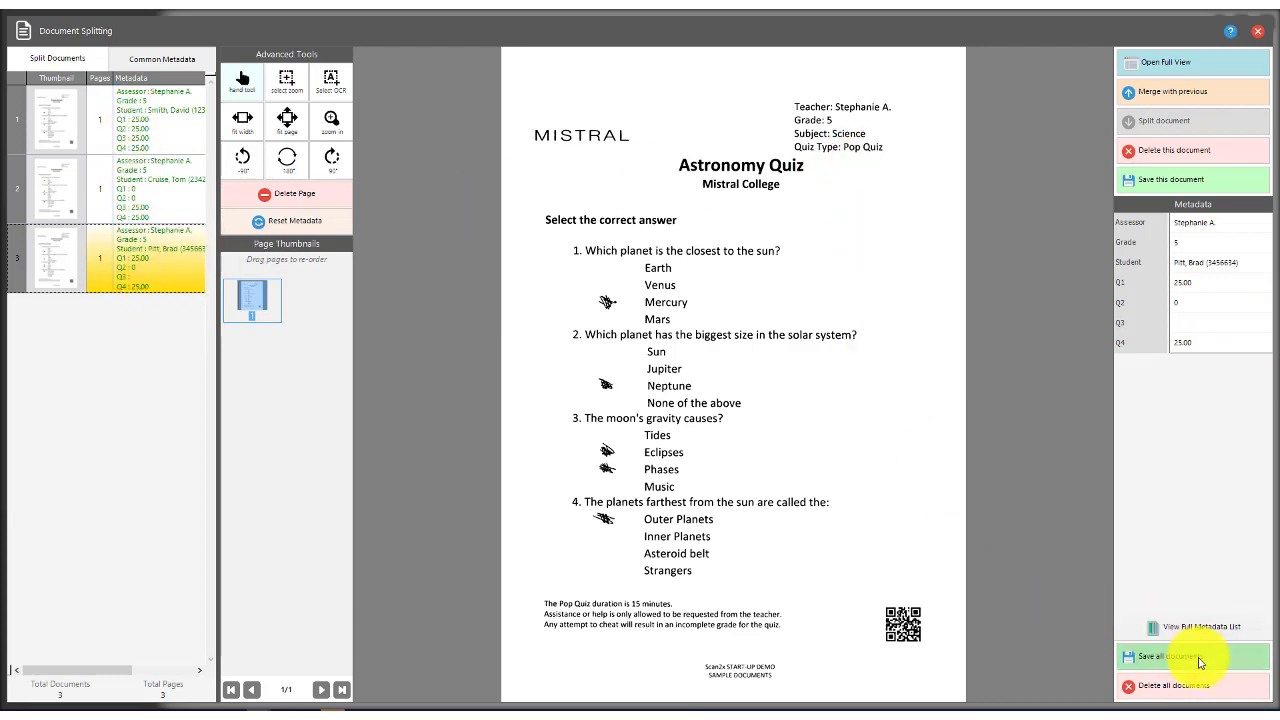
pyautogui.click(1197, 628)
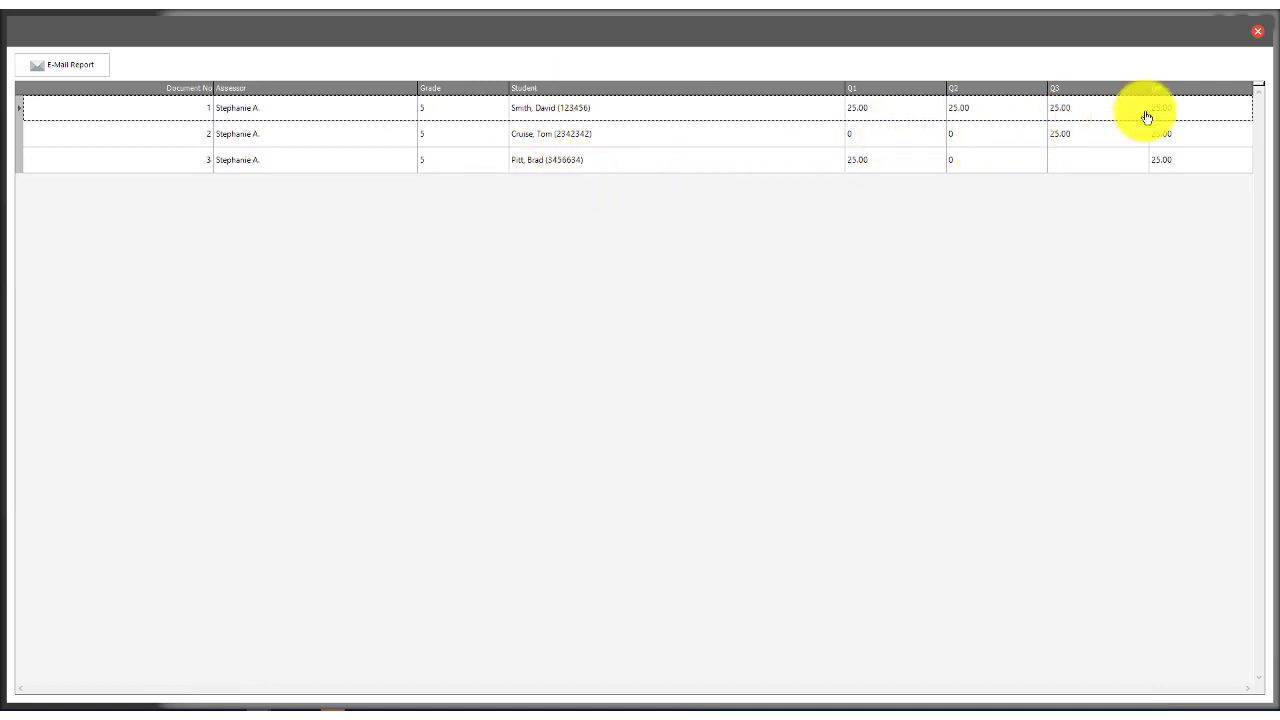
pyautogui.click(1257, 31)
# Save and submit all the split quiz documents.
pyautogui.click(1150, 658)
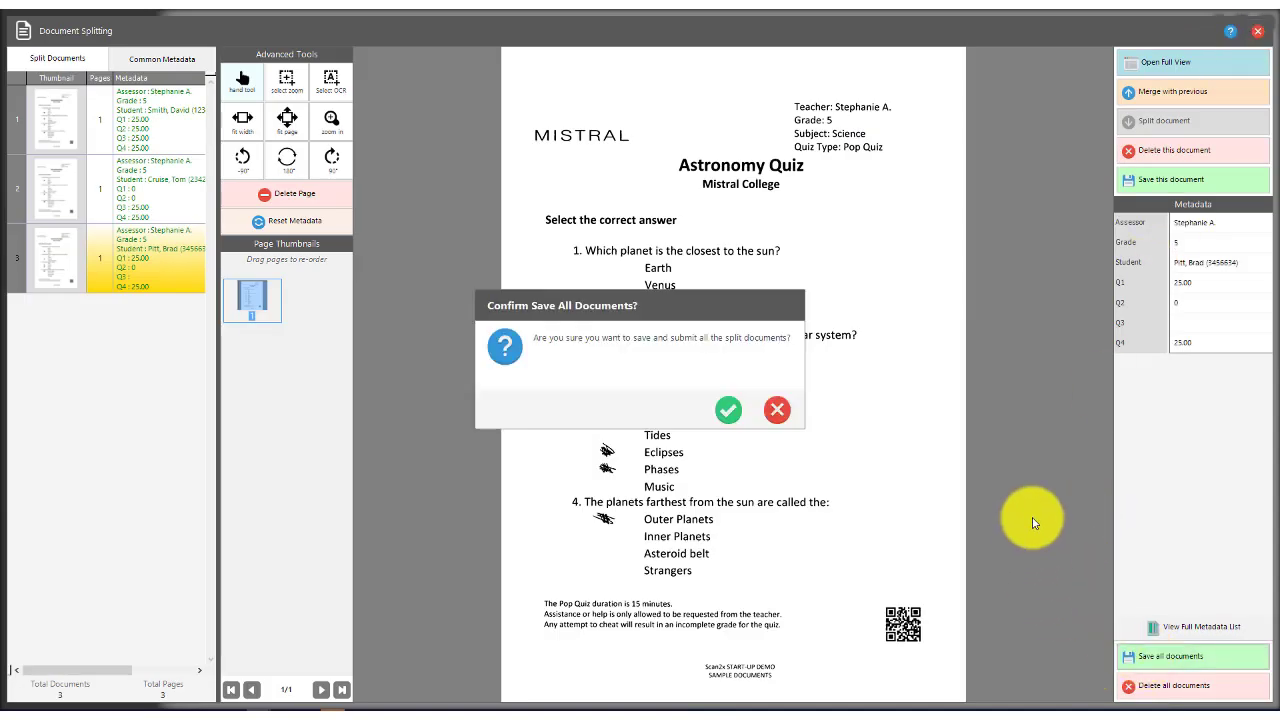
pyautogui.click(728, 411)
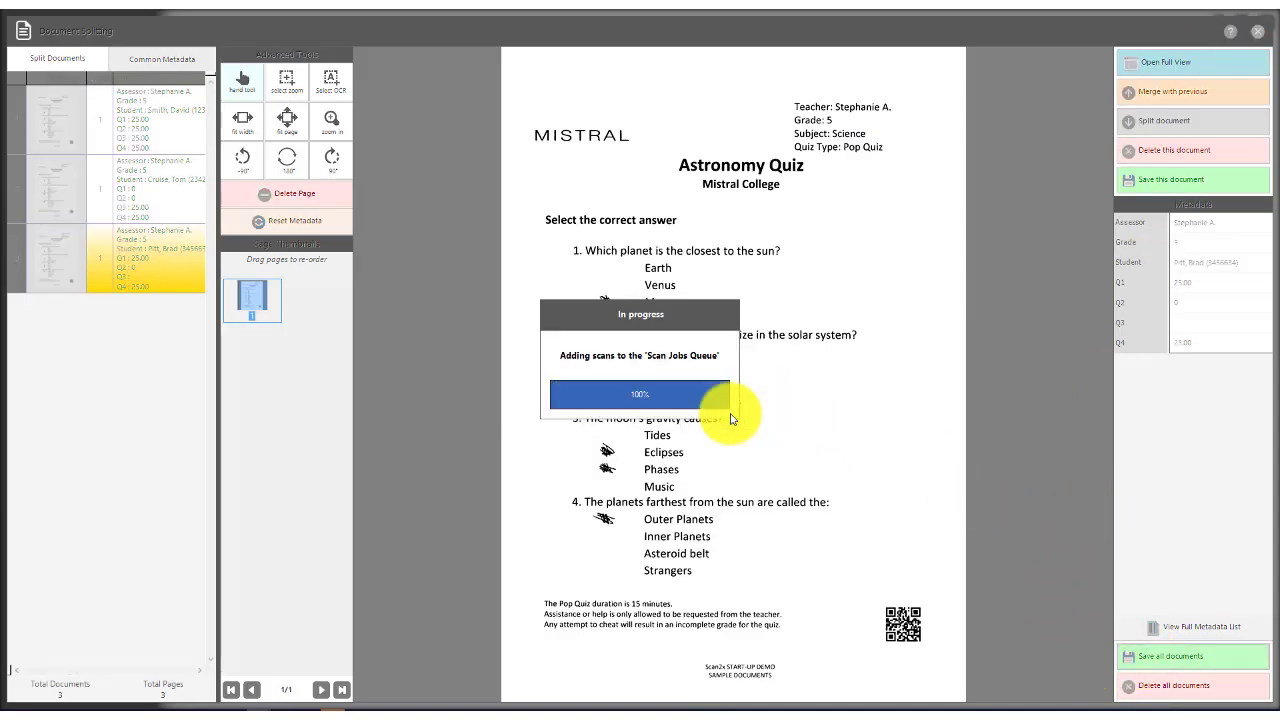
pyautogui.click(729, 412)
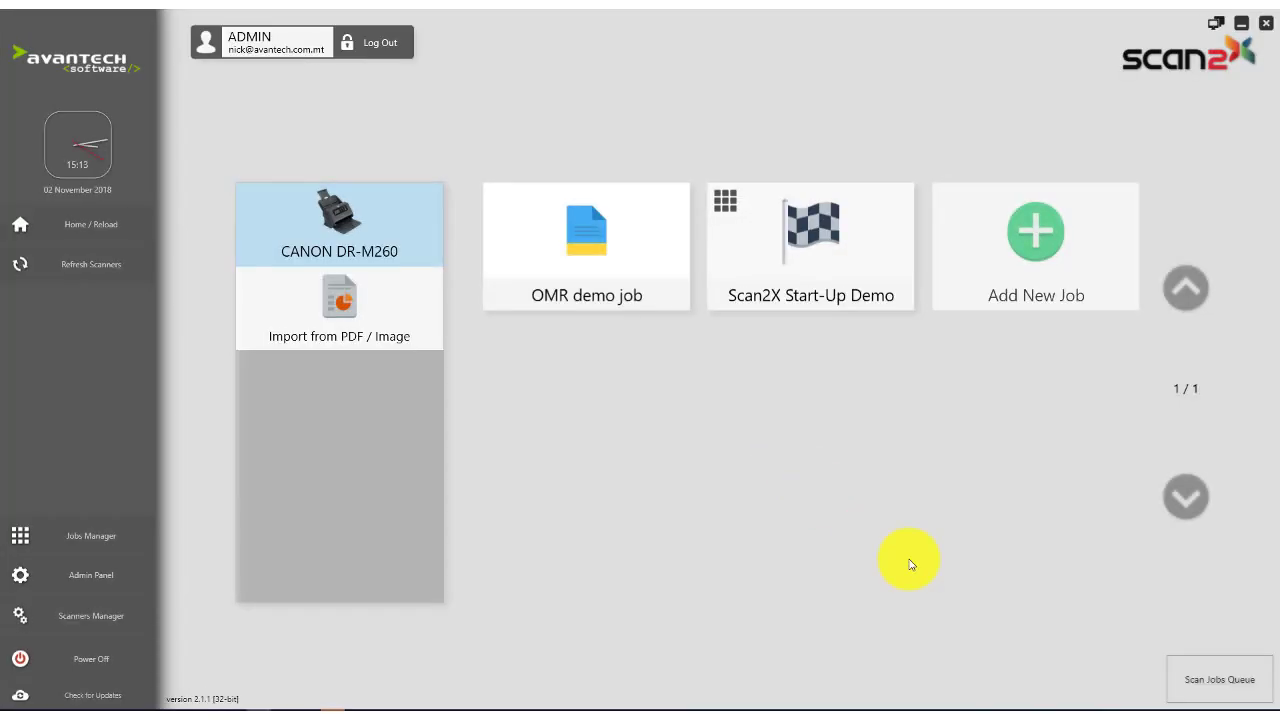
# Check the Scan Jobs Queue, close it and log out of the admin account.
pyautogui.click(1202, 686)
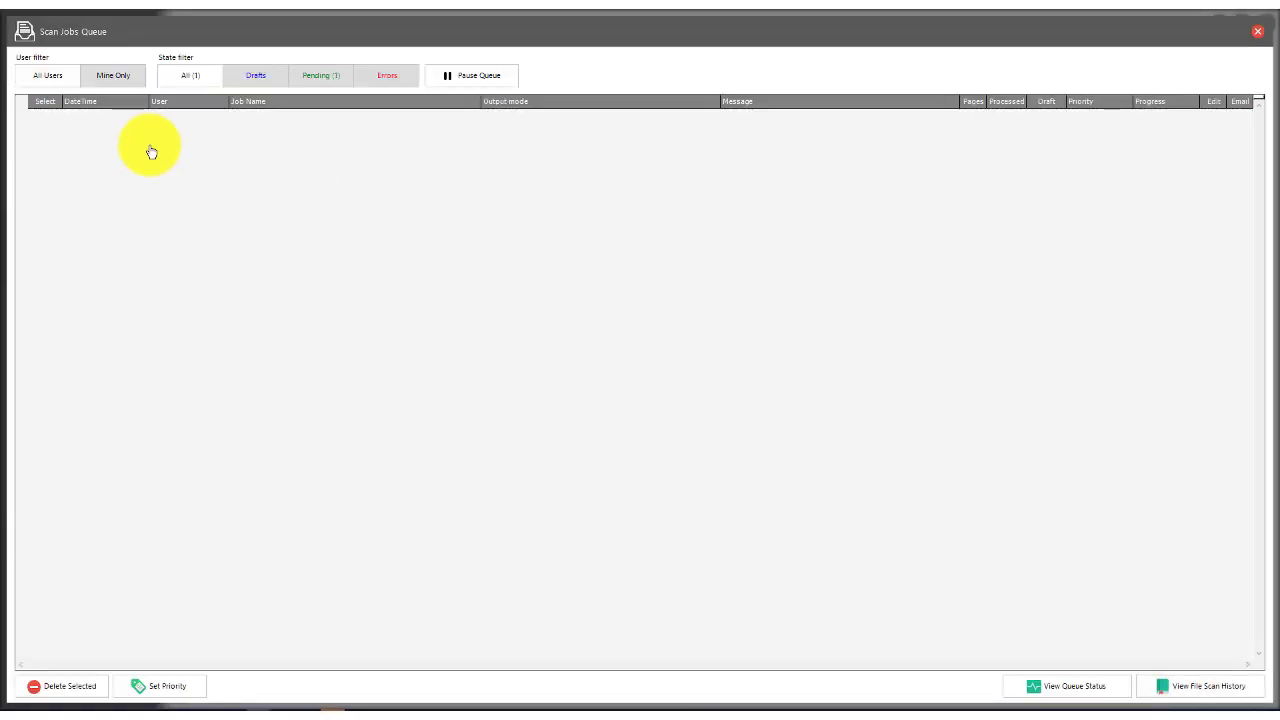
pyautogui.click(1259, 33)
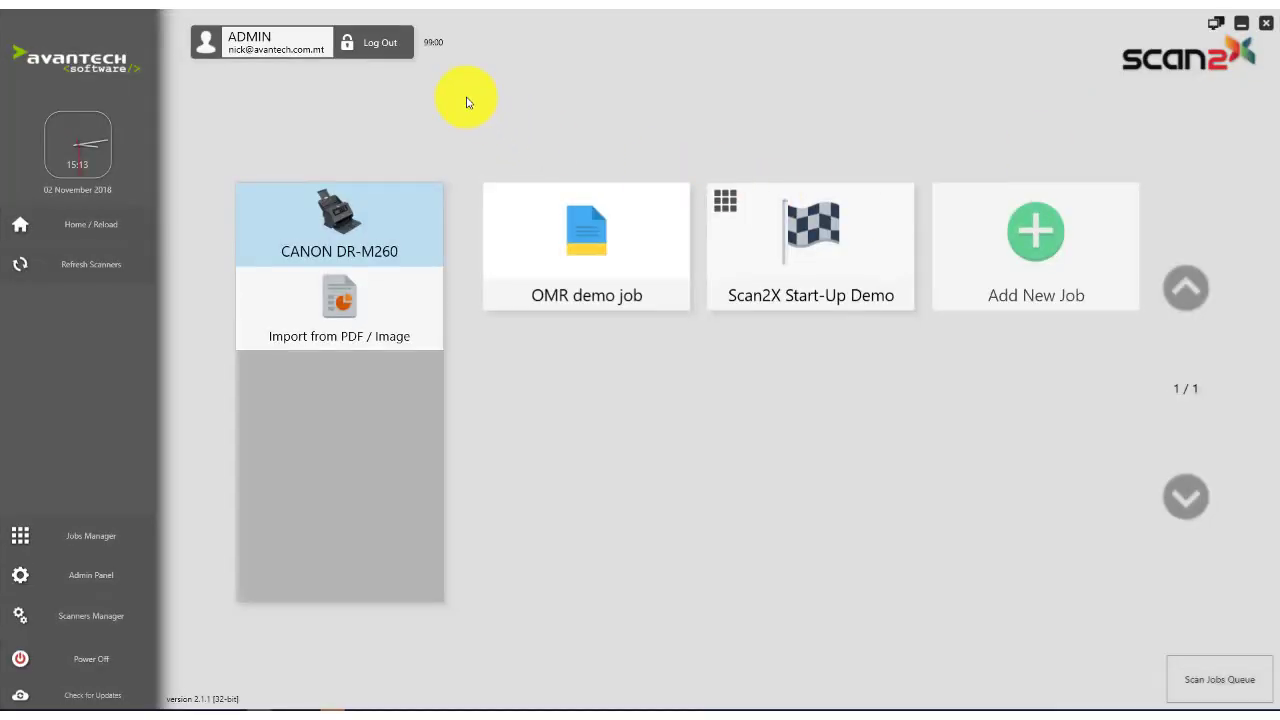
pyautogui.click(384, 45)
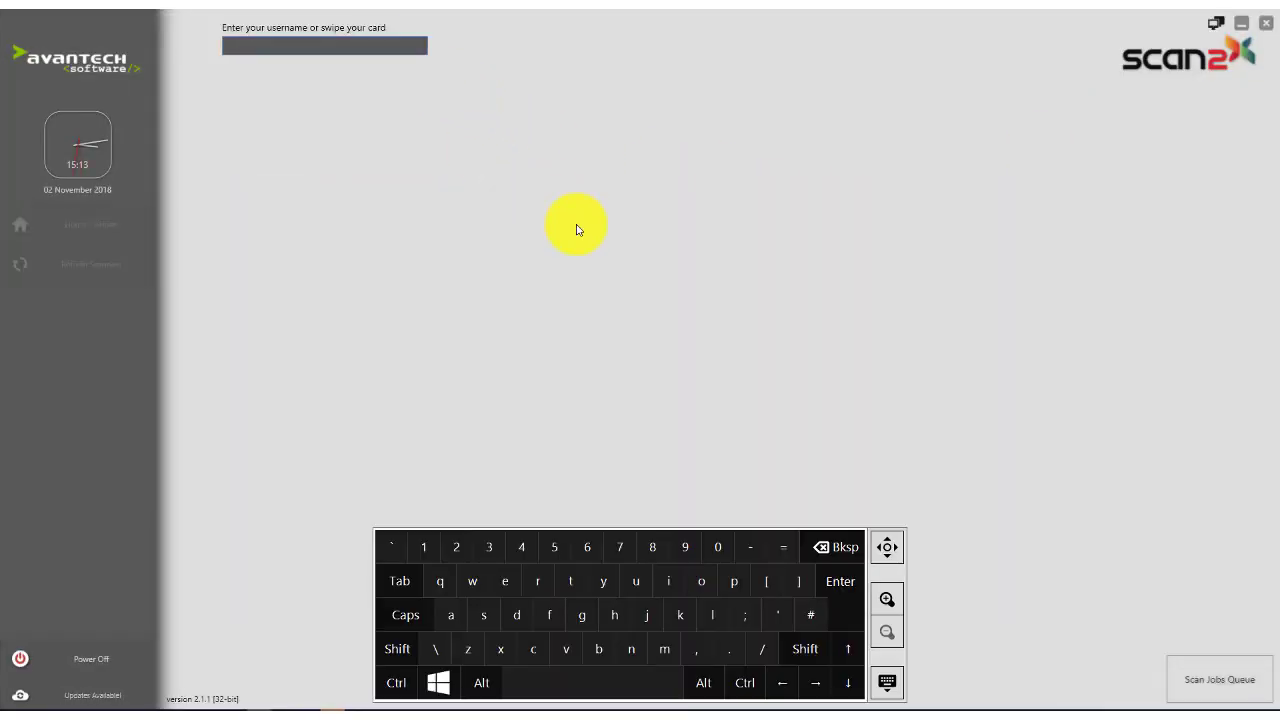